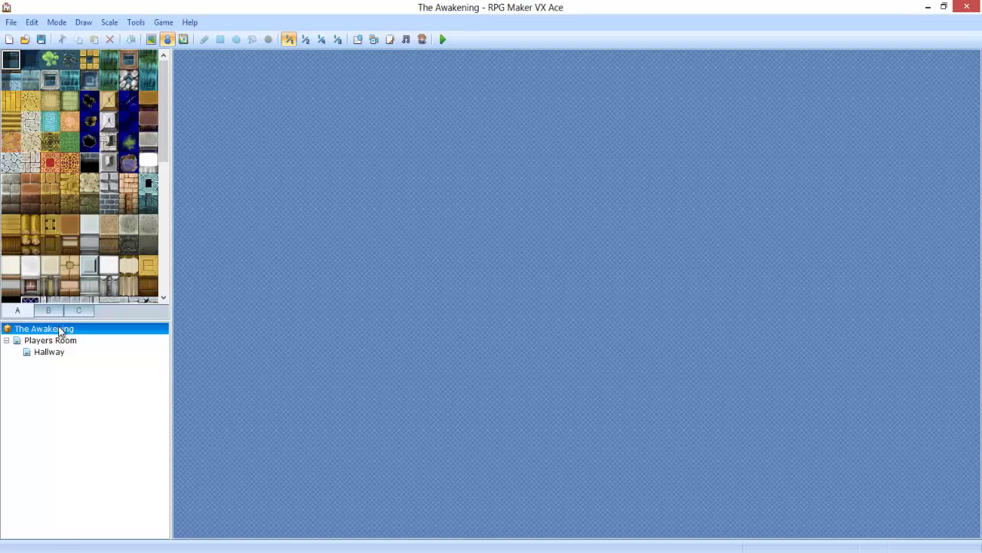
Create a new 17×13 map named 'Living Room' under The Awakening project.
right_click(60, 332)
left_click(142, 335)
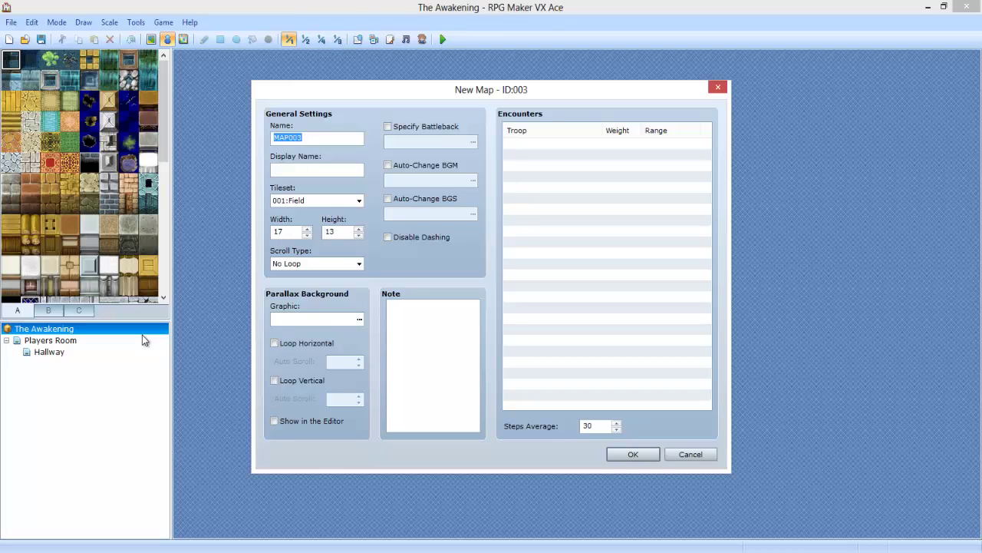
type("Living Room")
left_click(297, 168)
left_click(614, 457)
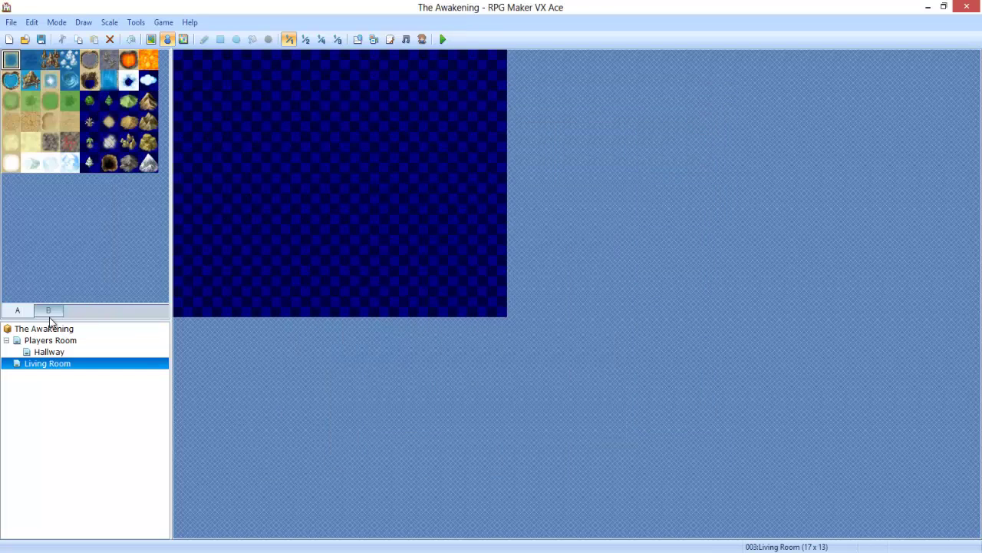
Set the Living Room map's tileset to 003:Interior in Map Properties.
right_click(54, 369)
left_click(84, 372)
left_click(353, 201)
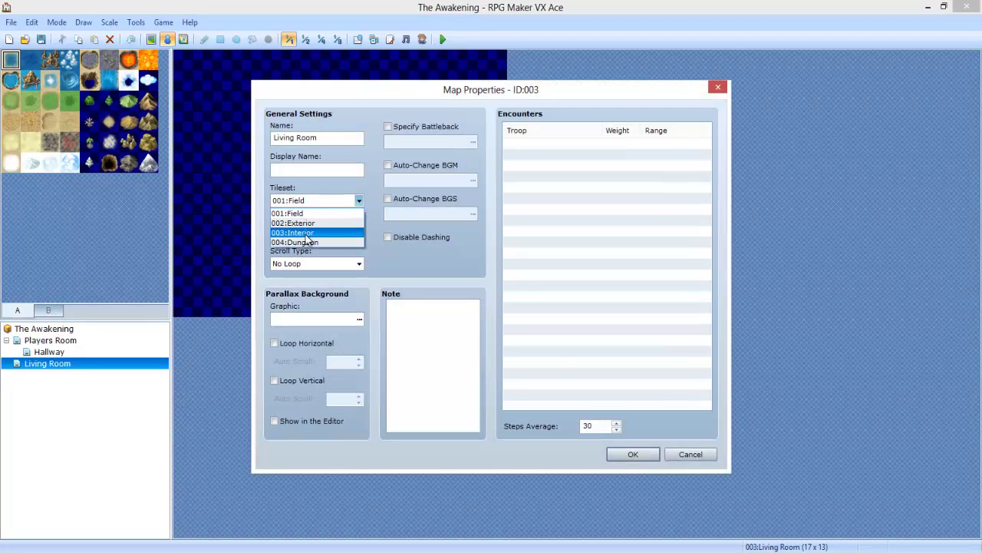
left_click(306, 233)
left_click(633, 453)
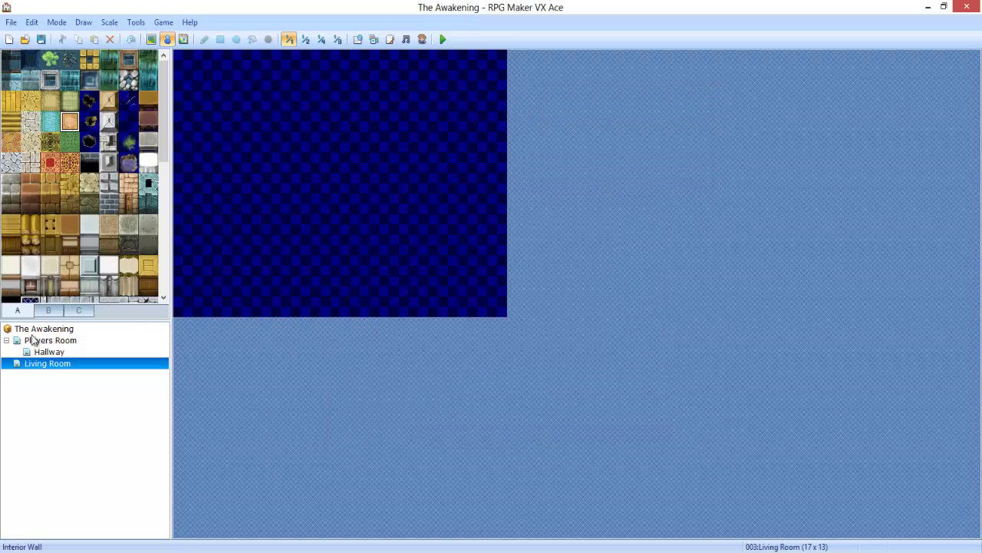
Open the Hallway map in tile mode and copy its right-edge wall column.
left_click(36, 342)
left_click(48, 352)
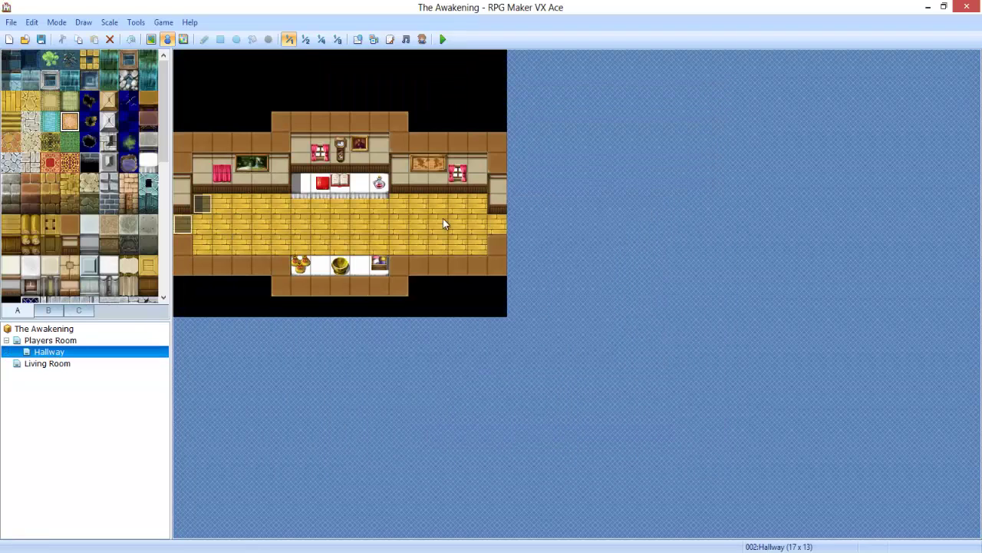
left_click(151, 40)
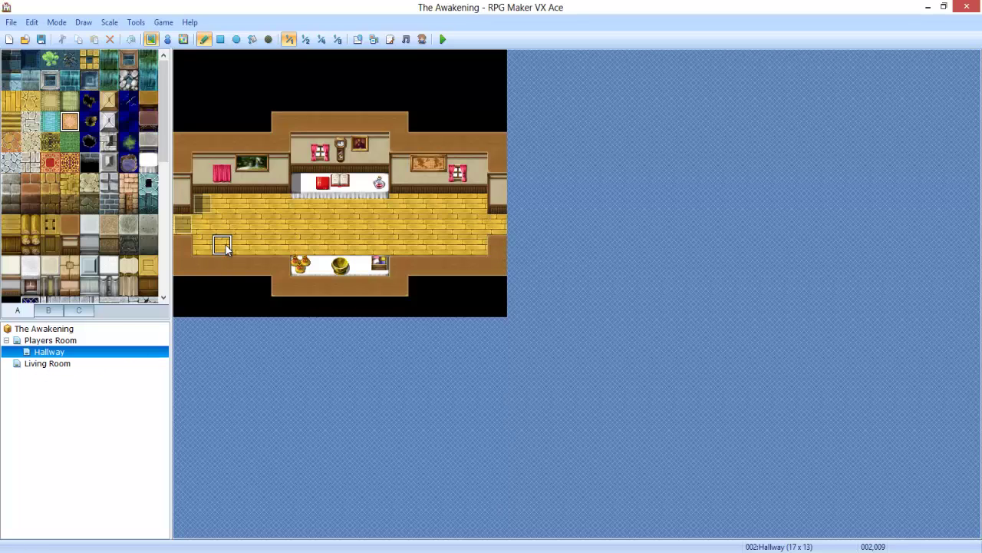
right_click_drag(497, 265, 494, 182)
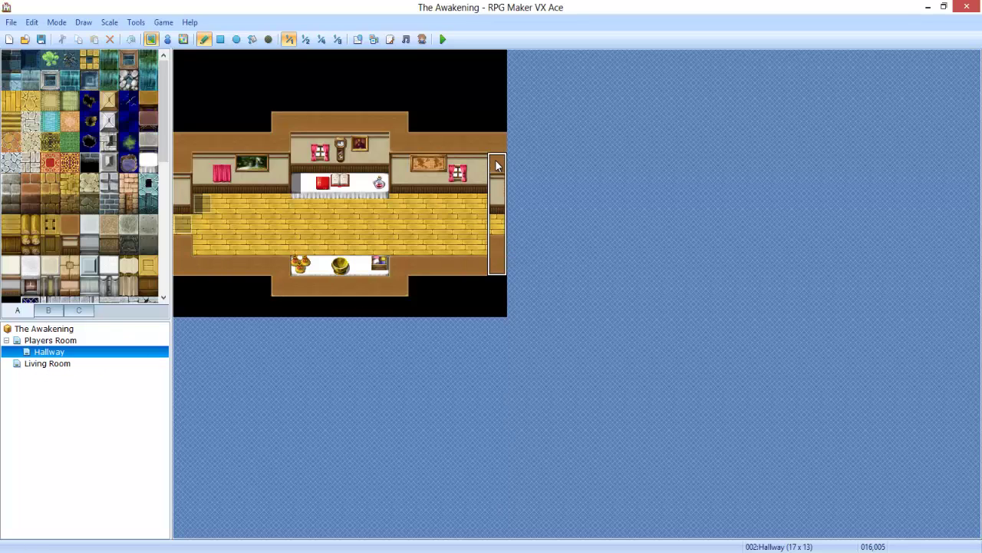
Paste the copied wall column at Living Room's left edge and paint the left wall tiles.
left_click(54, 366)
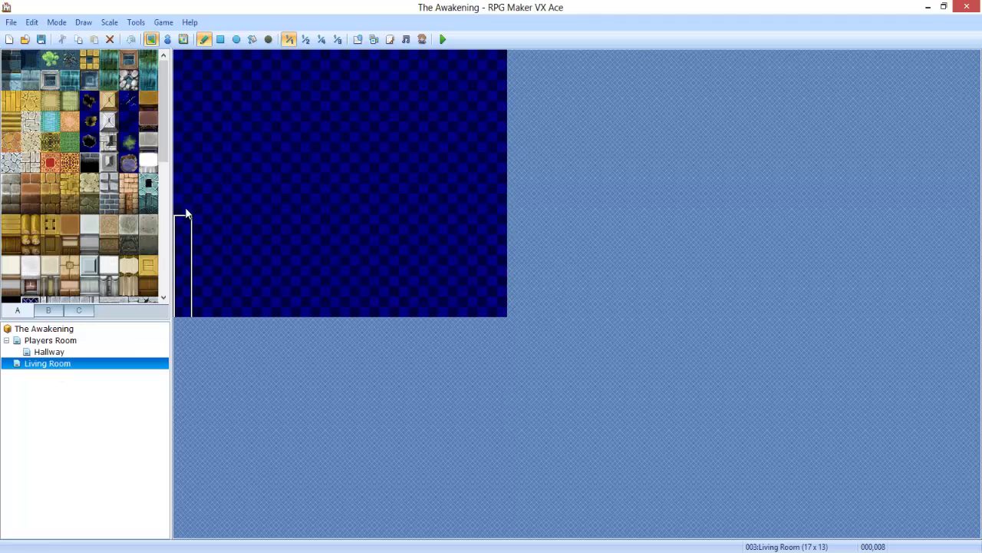
mouse_move(186, 201)
left_mouse_down()
mouse_move(206, 251)
mouse_move(182, 290)
mouse_move(182, 250)
left_mouse_up()
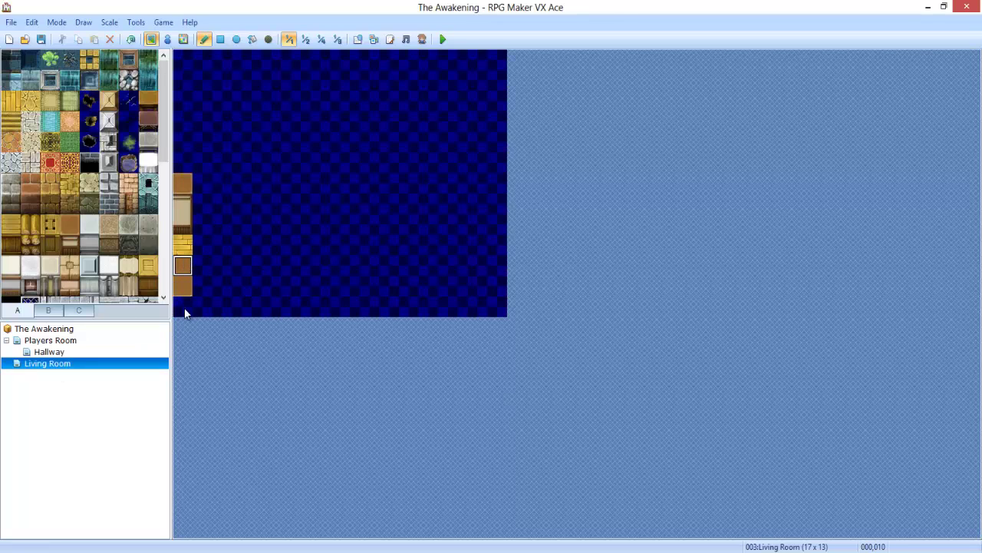
left_click(185, 231)
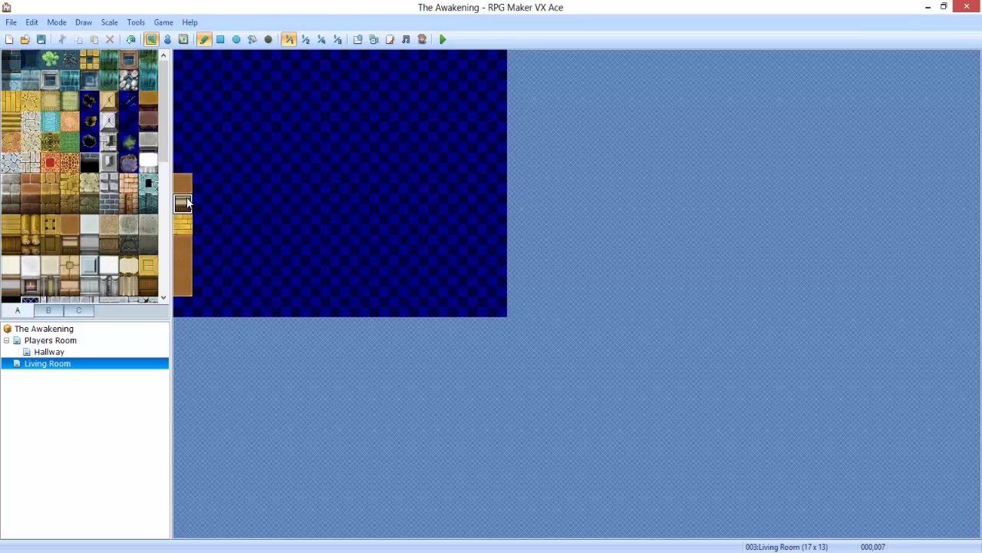
left_click(201, 266)
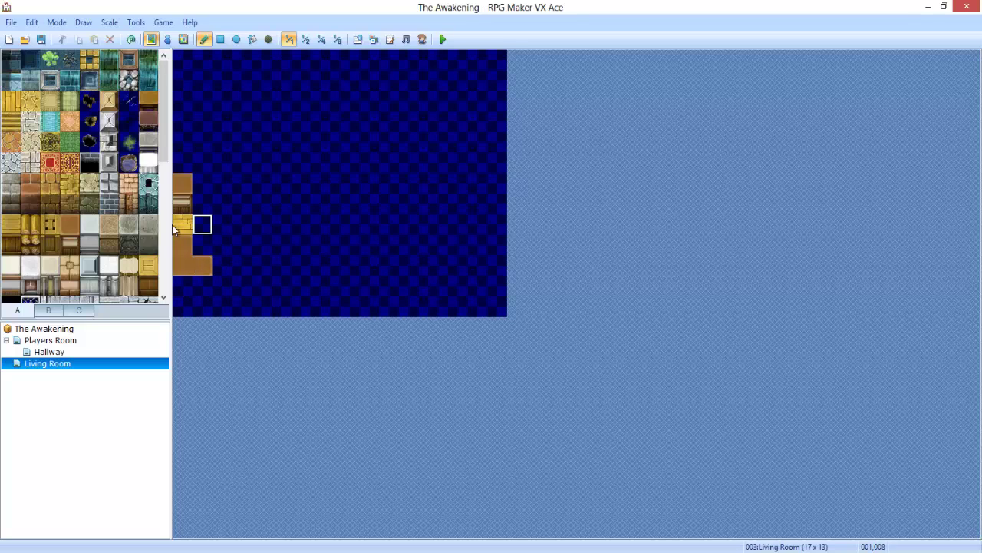
mouse_move(201, 242)
left_mouse_down()
mouse_move(201, 204)
mouse_move(182, 203)
left_mouse_up()
left_click_drag(184, 162, 192, 207)
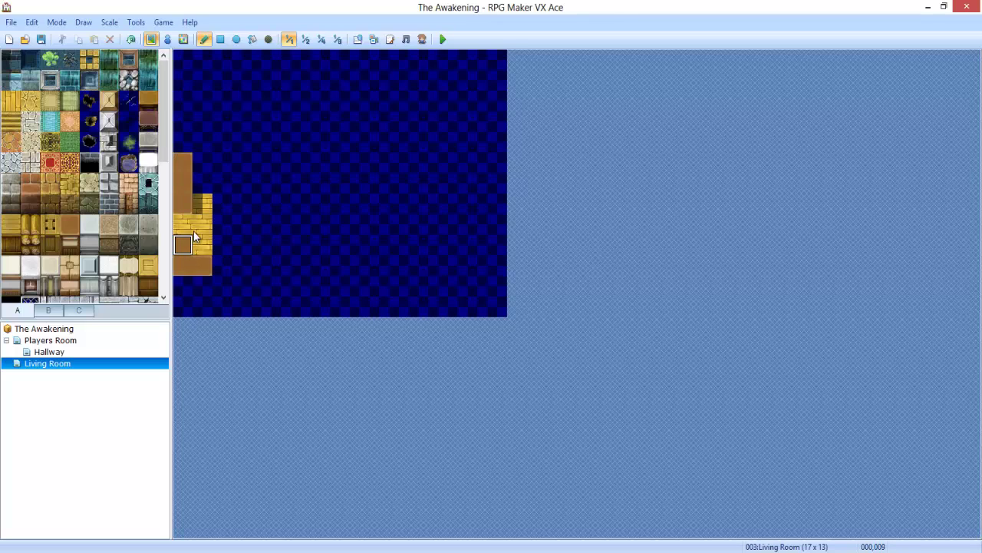
left_click(89, 352)
left_click(63, 365)
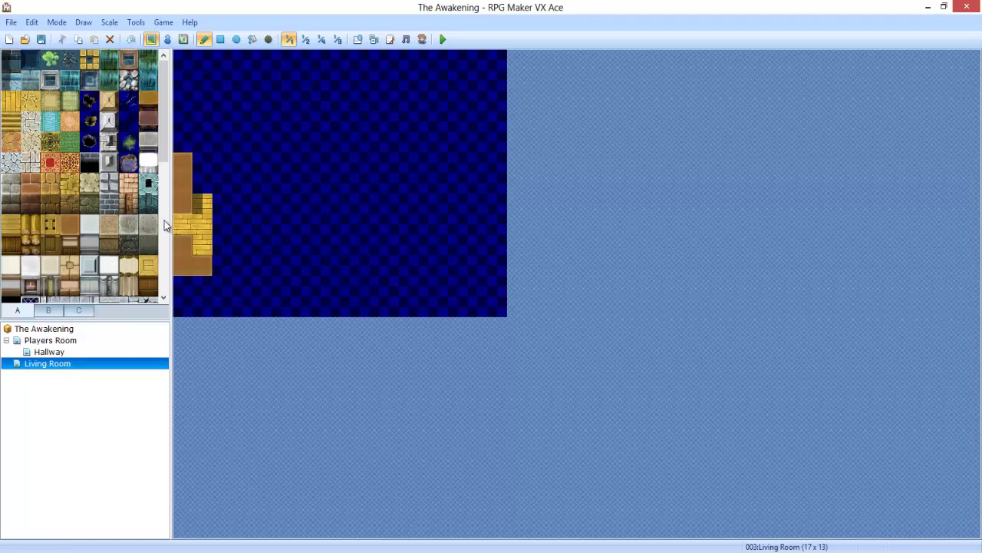
Paint the top brown edge and the bottom yellow wall row, undoing stray tiles.
left_click(183, 208)
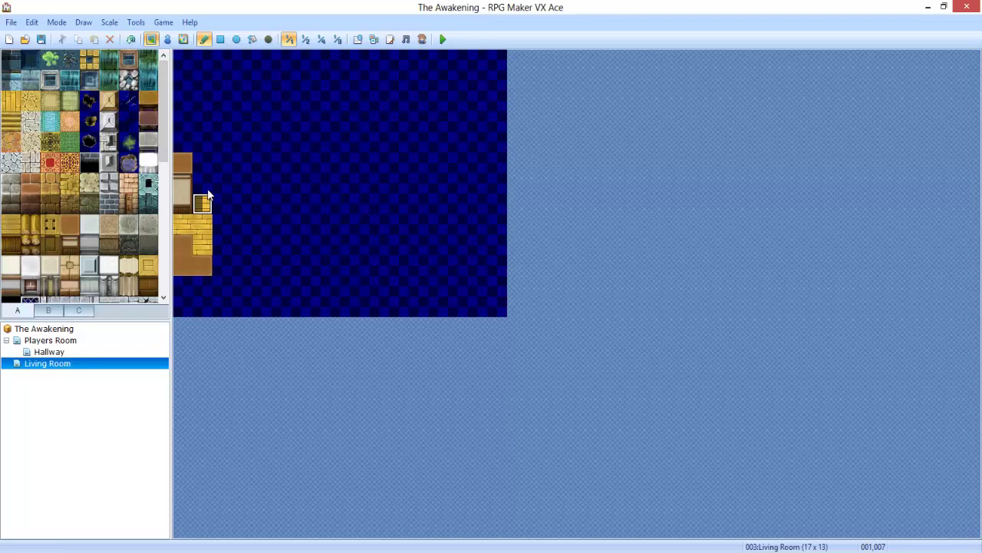
left_click_drag(185, 144, 222, 142)
mouse_move(248, 284)
left_mouse_down()
mouse_move(309, 288)
mouse_move(234, 274)
mouse_move(346, 279)
left_mouse_up()
key("ctrl+z")
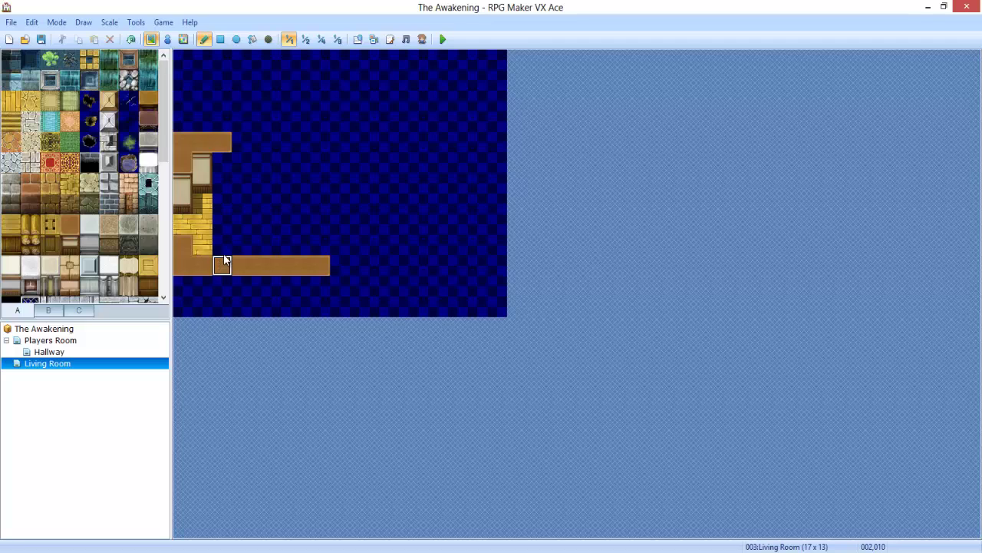
key("ctrl+z")
mouse_move(202, 268)
left_mouse_down()
mouse_move(187, 293)
mouse_move(351, 287)
mouse_move(272, 269)
mouse_move(358, 263)
left_mouse_up()
left_click(339, 286)
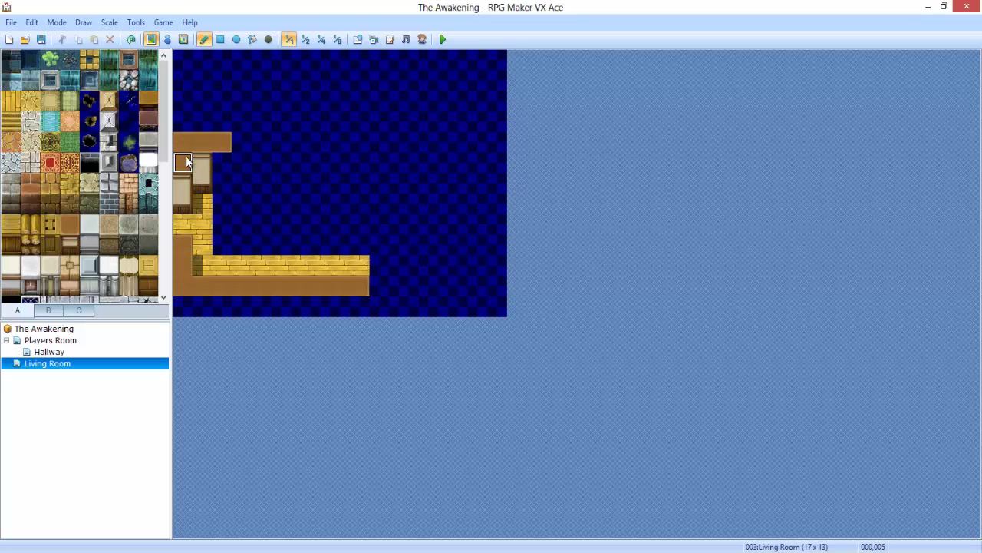
mouse_move(189, 130)
left_mouse_down()
mouse_move(182, 66)
mouse_move(183, 141)
mouse_move(177, 74)
mouse_move(319, 75)
left_mouse_up()
key("ctrl+z")
Extend the top brown border across the room and fill the interior with yellow brick floor.
left_click(390, 76)
right_click(261, 143)
mouse_move(221, 140)
left_mouse_down()
mouse_move(212, 180)
mouse_move(208, 136)
mouse_move(195, 178)
mouse_move(202, 203)
mouse_move(213, 106)
mouse_move(378, 102)
mouse_move(379, 142)
left_mouse_up()
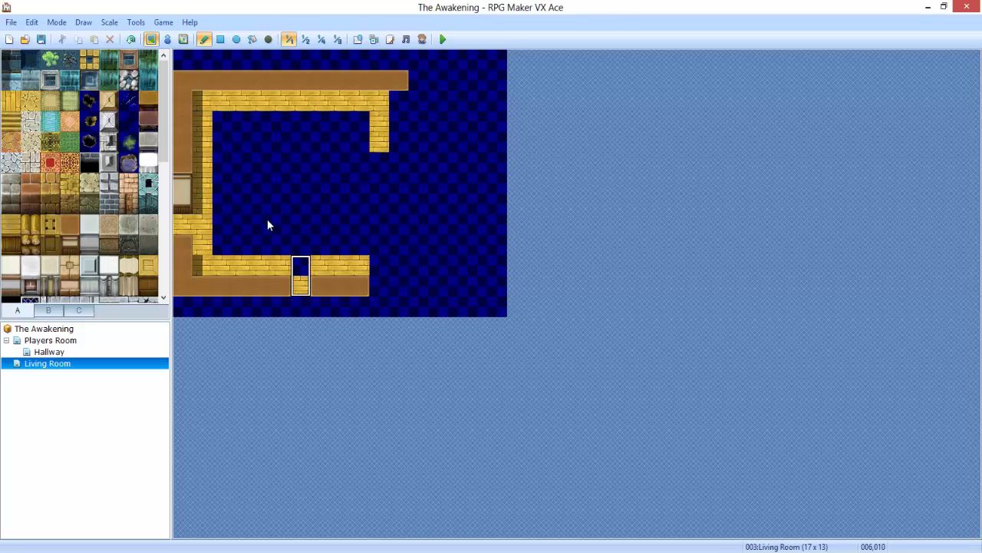
left_click_drag(222, 262, 222, 224)
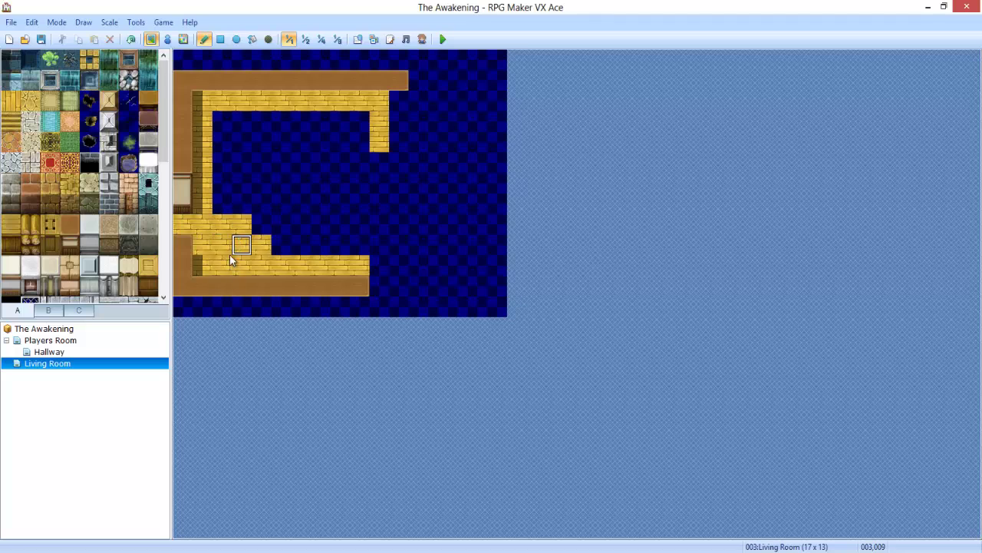
mouse_move(230, 261)
left_mouse_down()
mouse_move(226, 229)
mouse_move(342, 224)
mouse_move(362, 189)
mouse_move(353, 159)
mouse_move(247, 187)
mouse_move(215, 161)
mouse_move(290, 149)
mouse_move(333, 124)
mouse_move(224, 123)
mouse_move(333, 134)
mouse_move(372, 153)
mouse_move(382, 184)
mouse_move(374, 246)
left_mouse_up()
Extend the bottom wall into the corner and paint a beige wall along the top row.
right_click(314, 286)
left_click(380, 286)
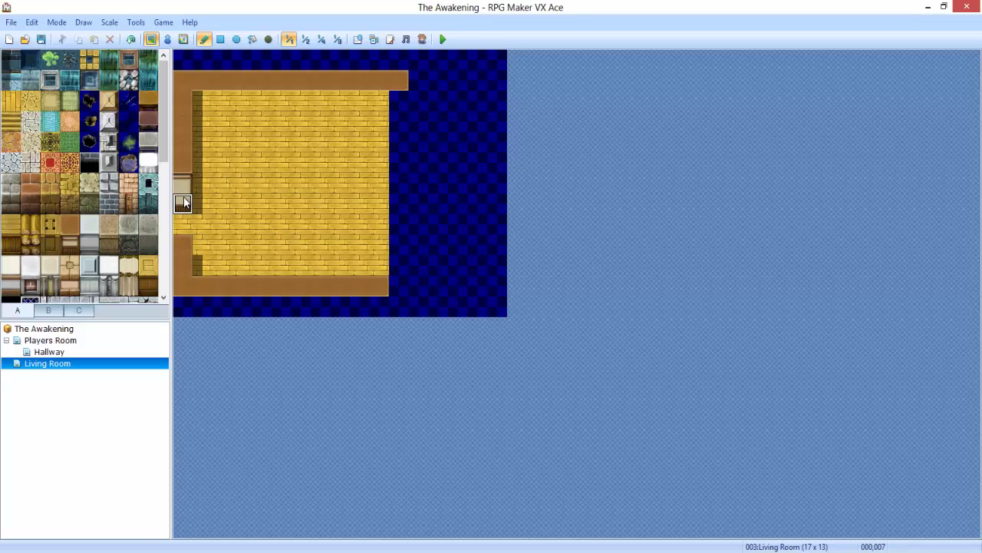
right_click_drag(185, 202, 184, 185)
left_click_drag(203, 102, 395, 102)
left_click(777, 552)
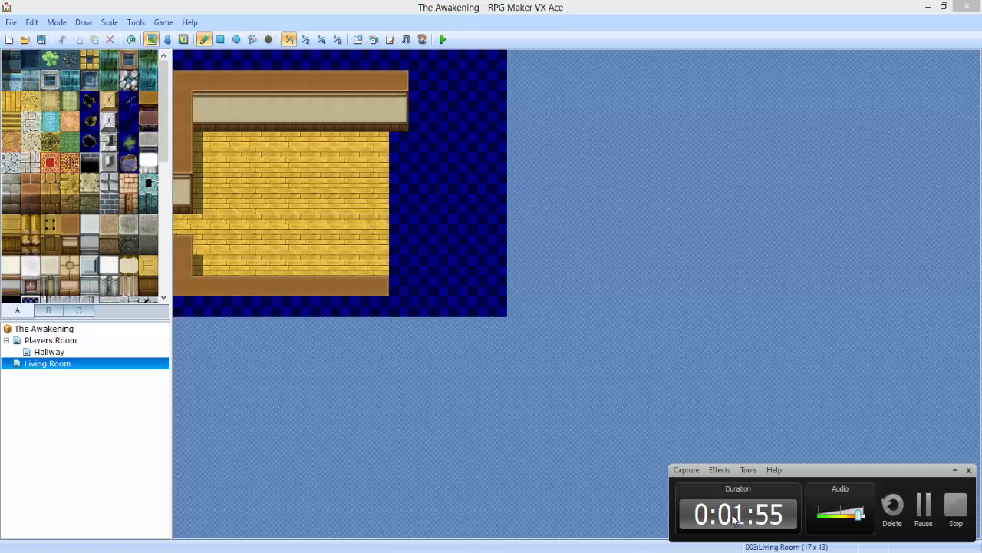
left_click(514, 362)
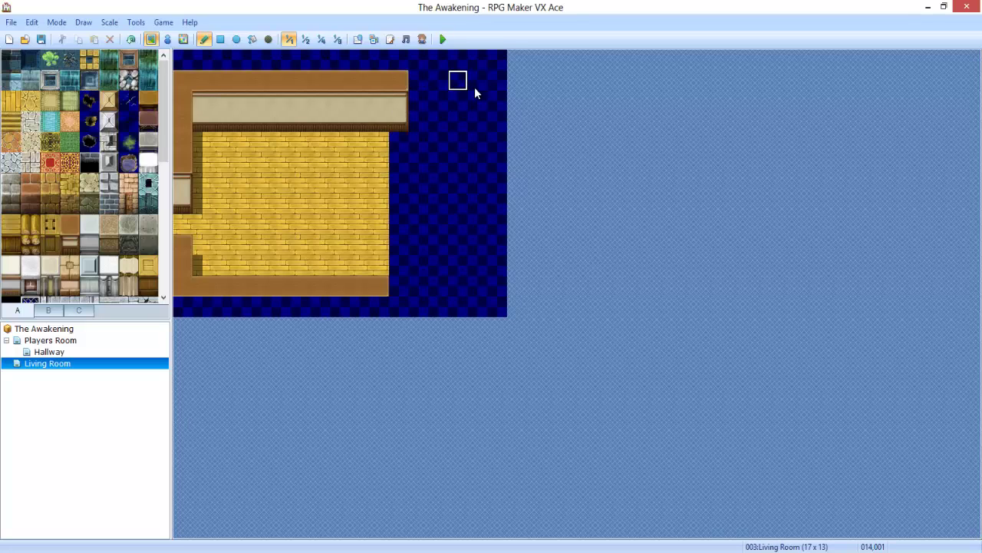
Paint walls down the right edge, fill the right side with floor, and extend the top wall.
left_click_drag(491, 86, 403, 72)
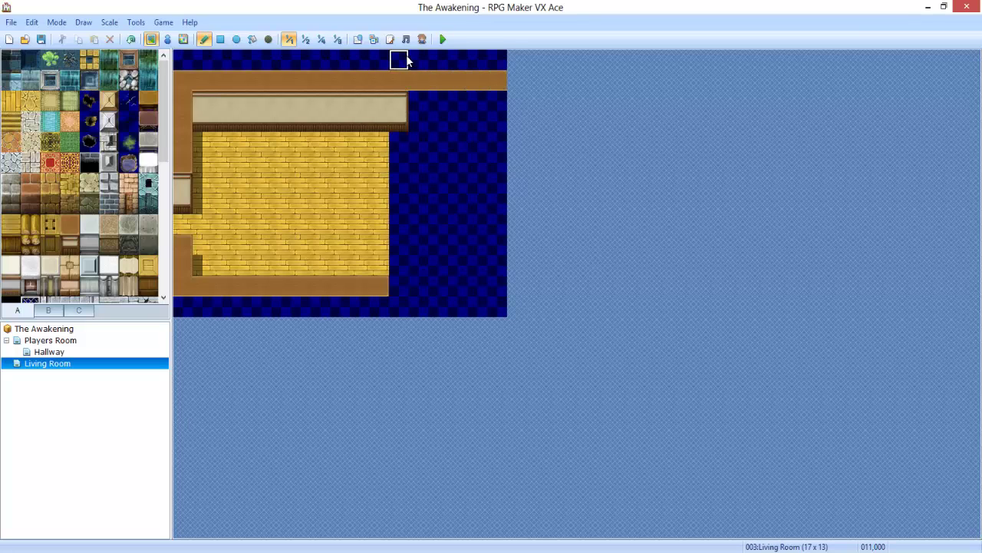
left_click_drag(497, 100, 497, 162)
mouse_move(499, 285)
left_mouse_down()
mouse_move(497, 202)
mouse_move(502, 253)
mouse_move(487, 194)
mouse_move(494, 295)
mouse_move(396, 287)
left_mouse_up()
right_click_drag(363, 261, 360, 135)
left_click_drag(360, 135, 477, 141)
right_click(398, 119)
right_click_drag(406, 108, 401, 115)
mouse_move(401, 116)
left_mouse_down()
mouse_move(469, 101)
mouse_move(458, 121)
left_mouse_up()
Carve a doorway through the top wall at column 4, undoing misplaced tiles.
right_click(342, 142)
left_click(355, 123)
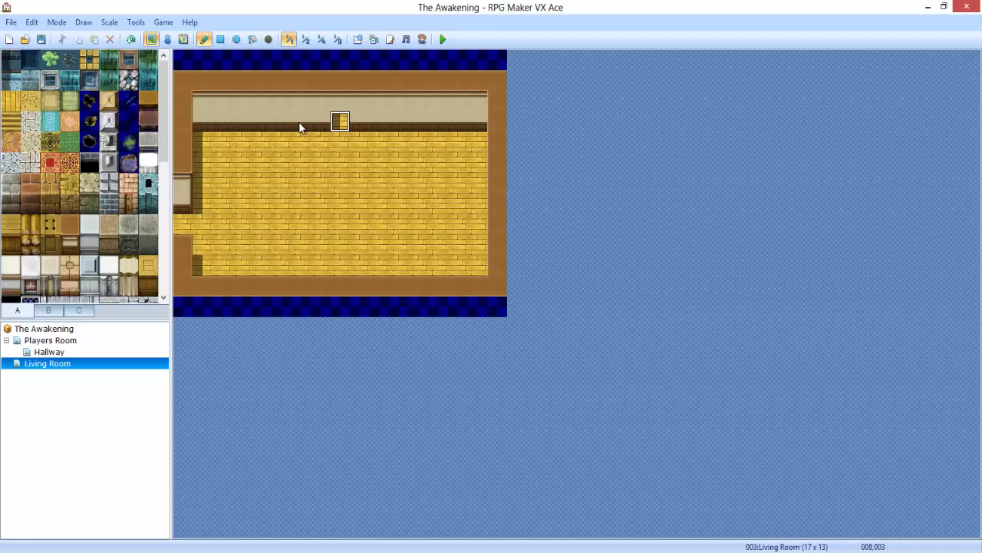
key("ctrl+z")
left_click(265, 129)
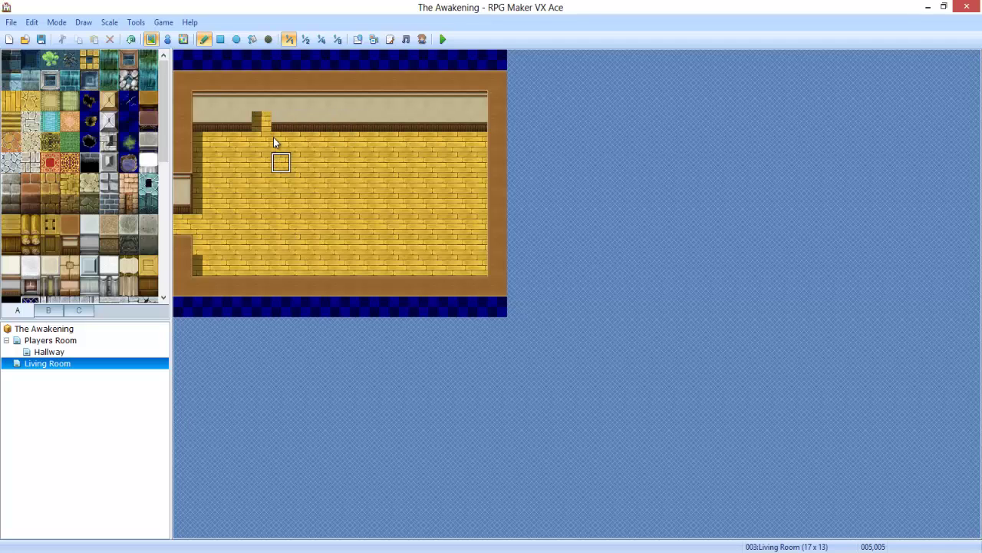
left_click(264, 68)
left_click(264, 99)
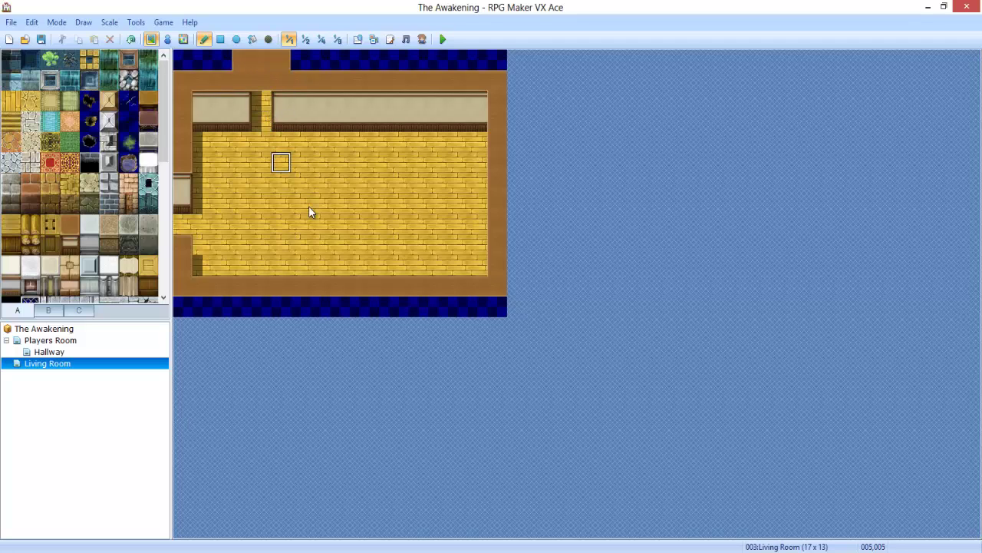
left_click(265, 81)
left_click(264, 100)
key("ctrl+z")
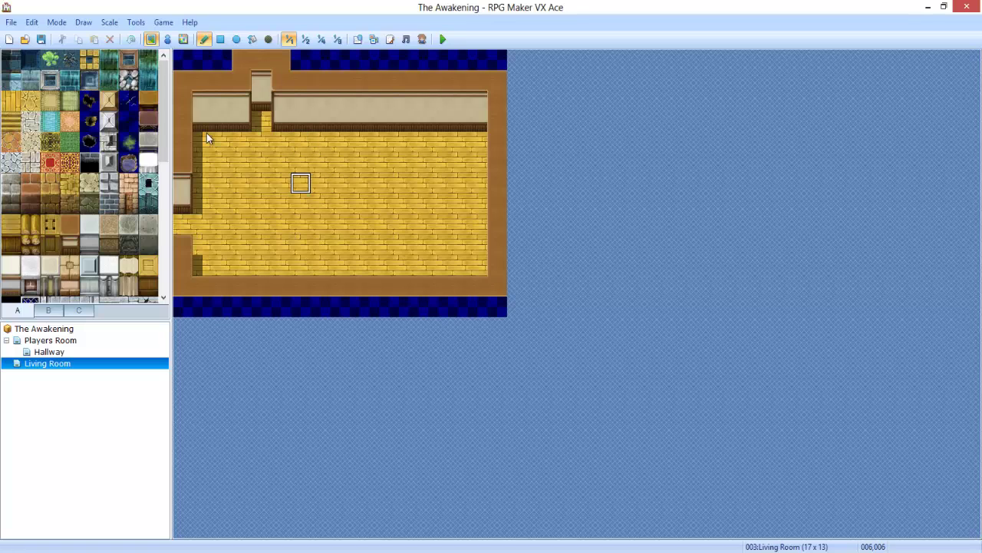
Place the dark doorway tile from tileset tab B in the top wall.
left_click(48, 310)
scroll(89, 227, "down", 10)
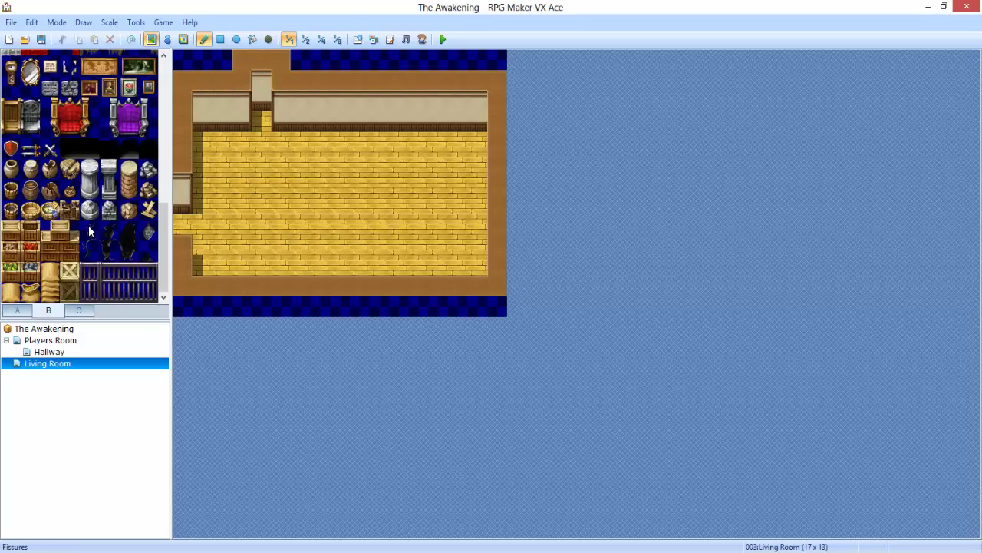
left_click(89, 148)
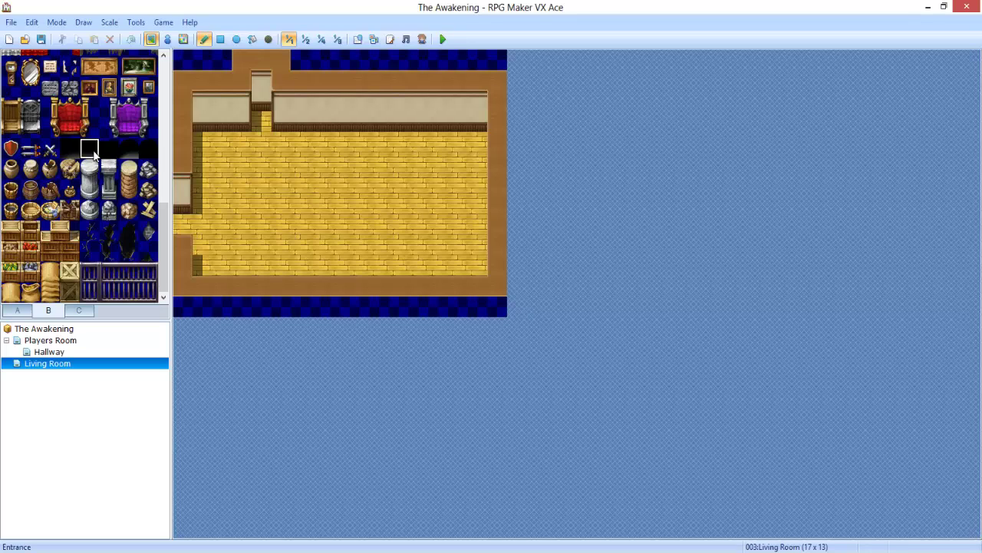
left_click(256, 108)
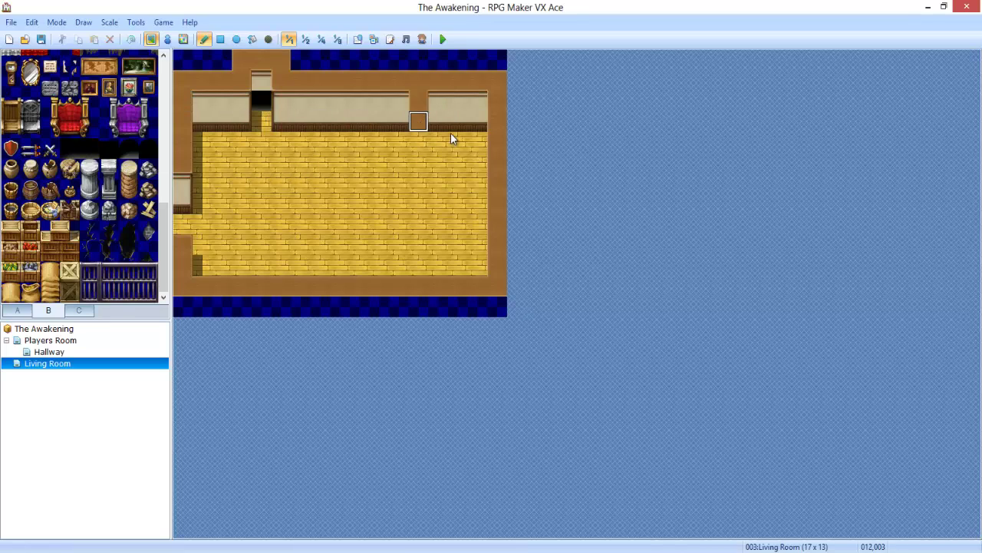
Reshape the upper-right wall area and open a bottom doorway with floor below it.
mouse_move(481, 127)
left_mouse_down()
mouse_move(421, 135)
mouse_move(469, 112)
mouse_move(436, 100)
mouse_move(472, 96)
left_mouse_up()
mouse_move(435, 70)
left_mouse_down()
mouse_move(450, 112)
mouse_move(472, 114)
mouse_move(449, 119)
mouse_move(467, 120)
mouse_move(495, 107)
mouse_move(485, 99)
mouse_move(485, 86)
mouse_move(496, 85)
mouse_move(467, 146)
mouse_move(480, 189)
mouse_move(487, 149)
mouse_move(480, 278)
mouse_move(496, 305)
mouse_move(499, 254)
mouse_move(475, 132)
left_mouse_up()
left_click_drag(428, 160, 458, 162)
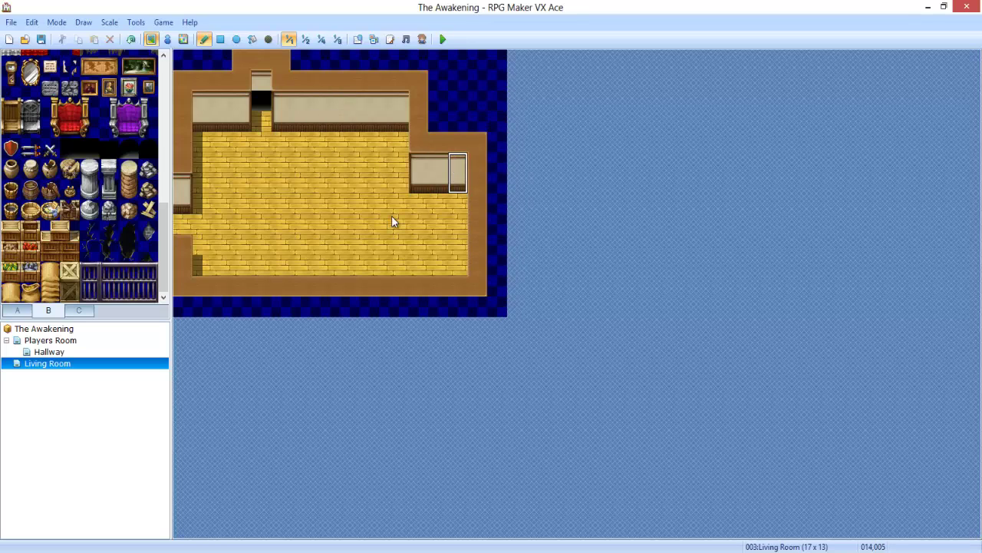
right_click(350, 234)
left_click(360, 286)
left_click_drag(340, 306, 376, 307)
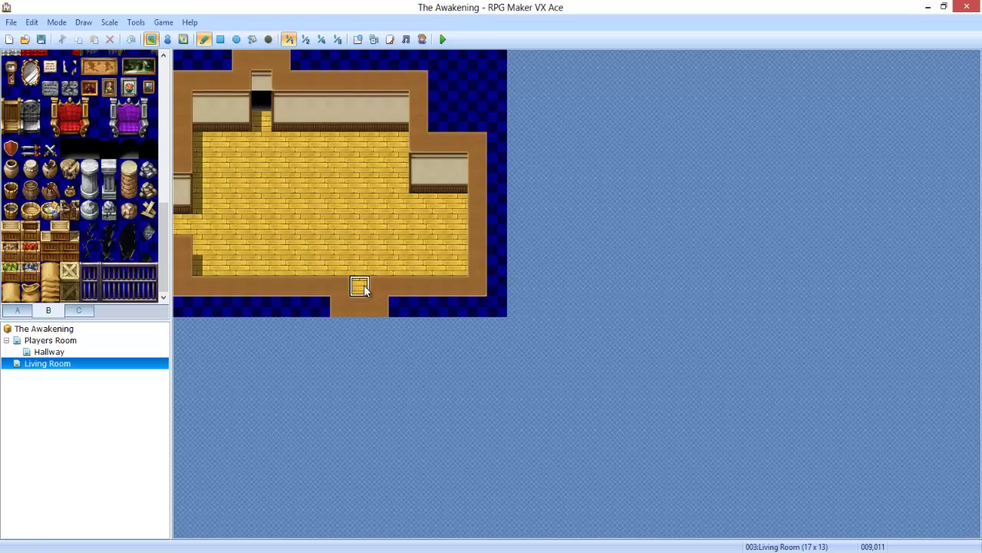
Place a dark door in the right wall and recess the wall section beside it.
left_click(89, 150)
left_click(439, 182)
right_click(427, 178)
mouse_move(394, 180)
left_mouse_down()
mouse_move(420, 140)
mouse_move(389, 141)
mouse_move(384, 74)
left_mouse_up()
right_click(419, 143)
left_click(416, 87)
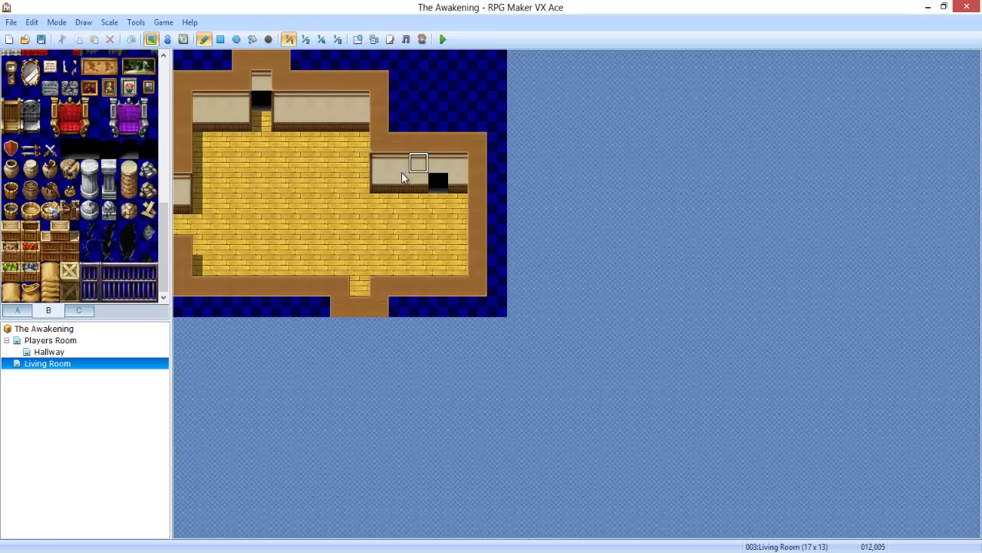
mouse_move(398, 74)
right_mouse_down()
mouse_move(399, 66)
mouse_move(397, 76)
right_mouse_up()
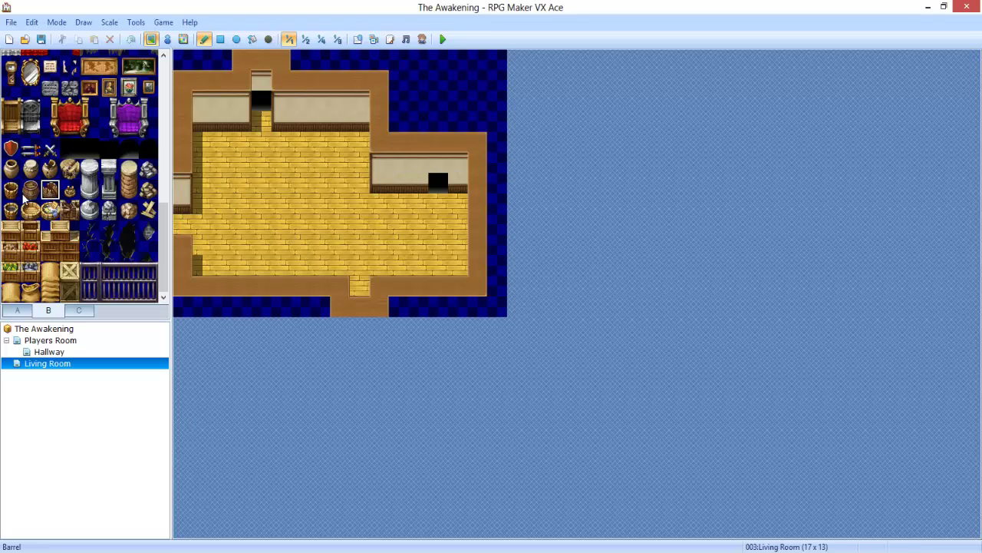
Paint a two-tile-wide brown table from tab A onto the floor.
left_click(25, 193)
scroll(35, 257, "up", 6)
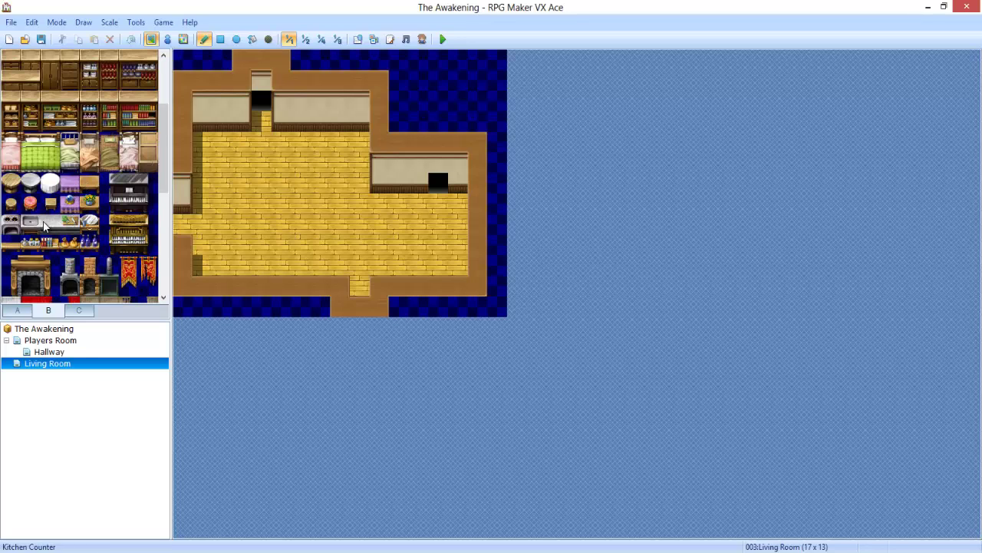
left_click(57, 184)
left_click(69, 222)
left_click(16, 310)
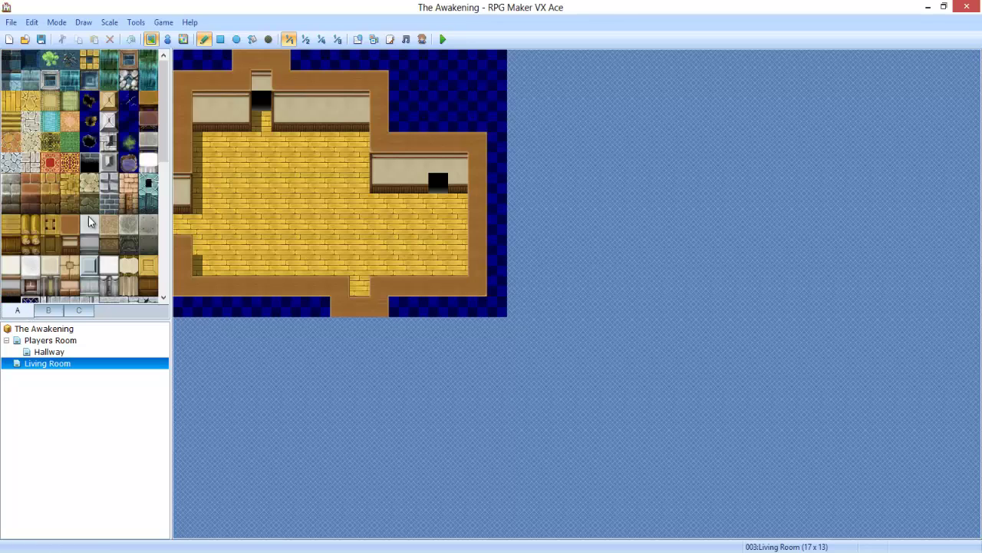
left_click(150, 123)
left_click_drag(297, 208, 300, 201)
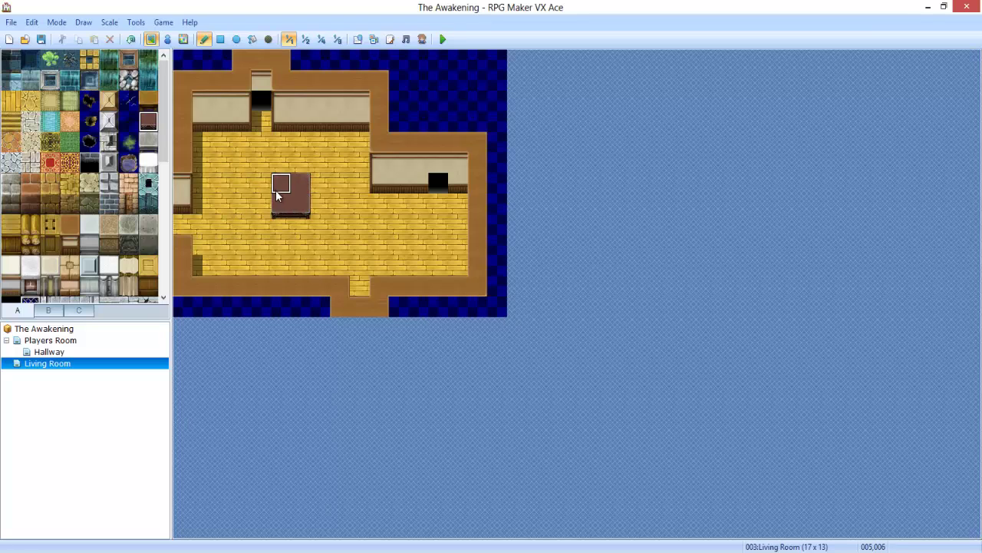
left_click_drag(260, 206, 268, 192)
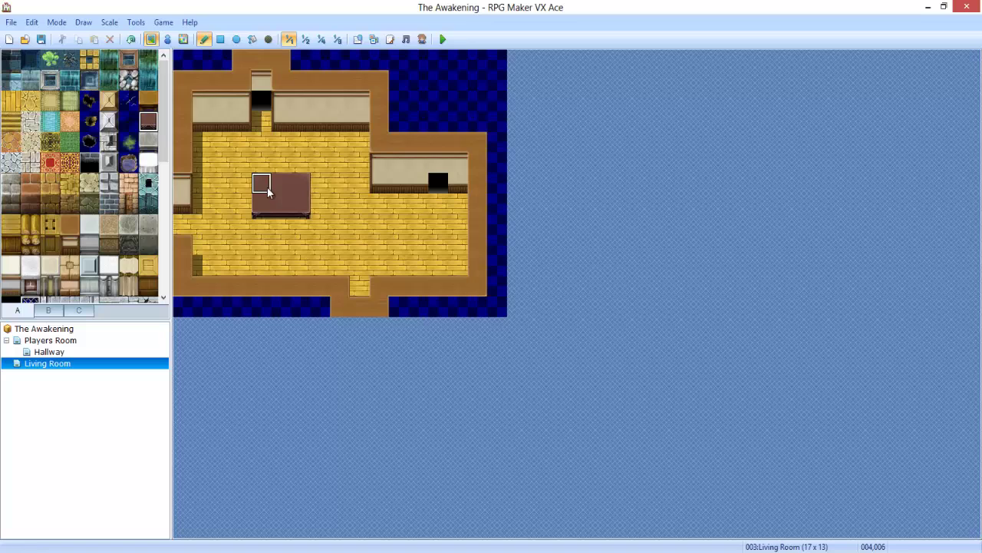
Paint a two-tile white counter under the back wall and white stands in both bottom corners.
left_click(69, 204)
left_click(148, 162)
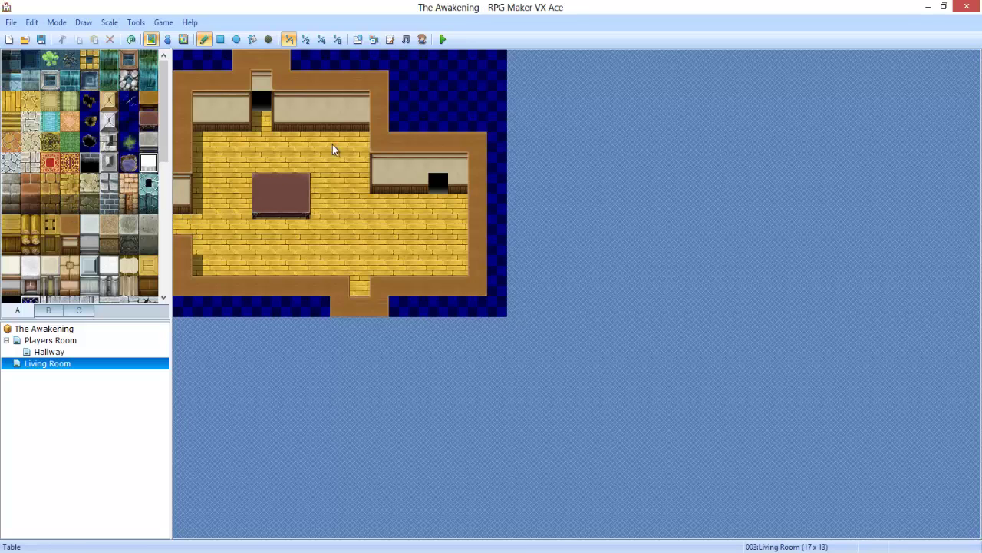
left_click_drag(340, 142, 358, 140)
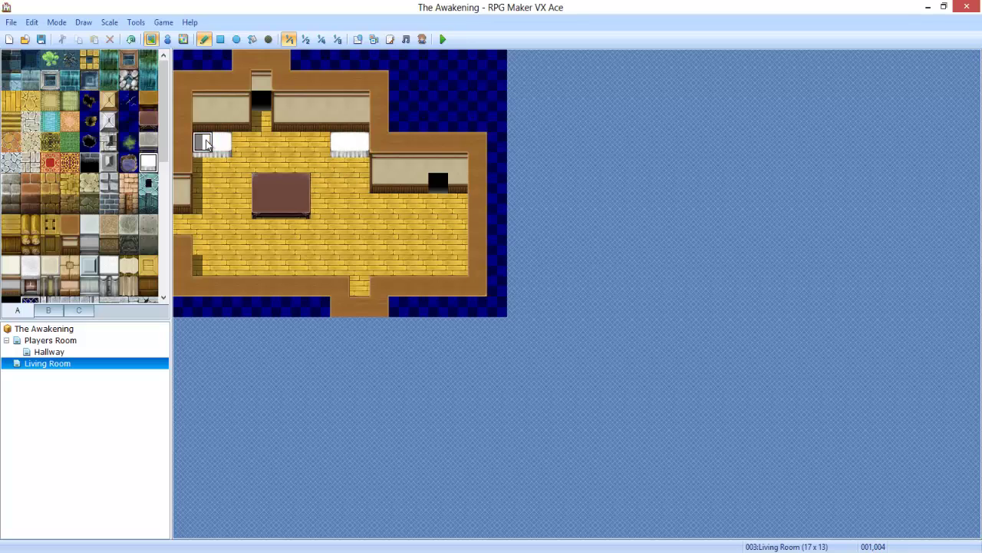
left_click(203, 265)
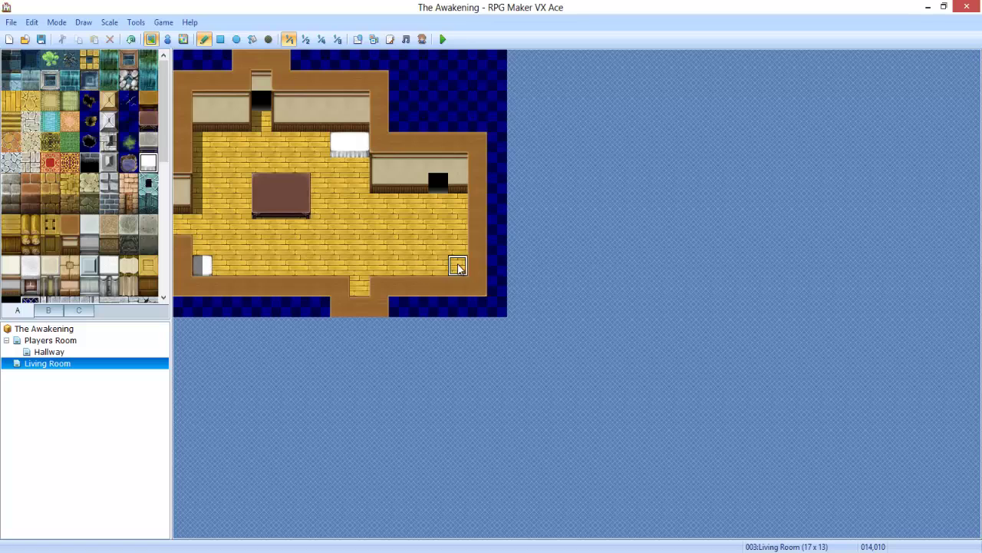
left_click(458, 265)
Remove the wall shadow beside the left white stand with the Shadow Pen.
left_click(268, 39)
left_click(198, 265)
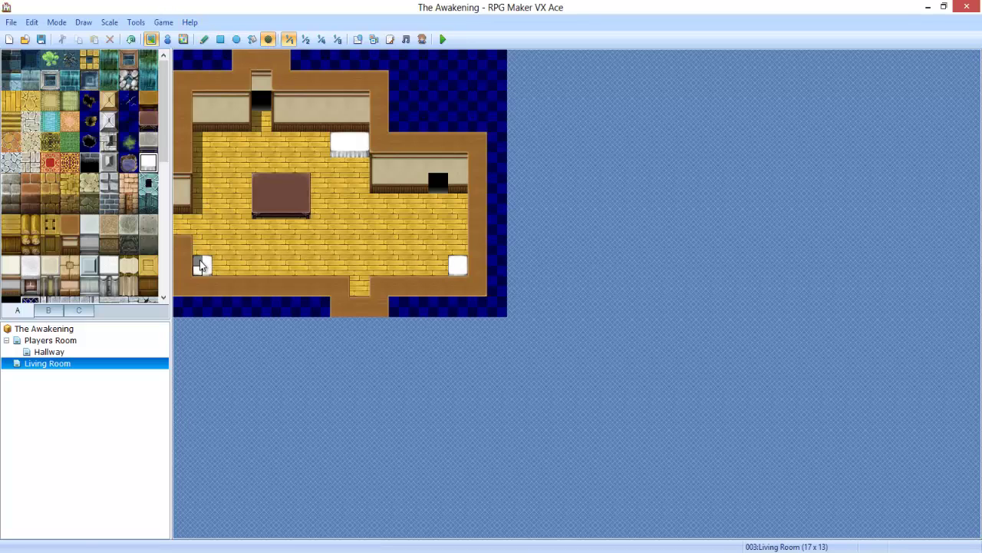
left_click(66, 353)
left_click(204, 213)
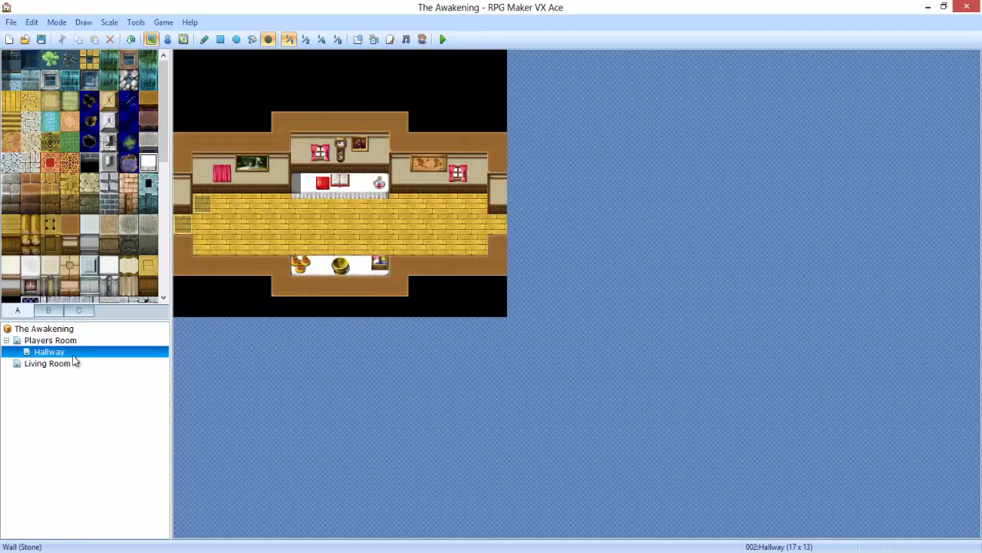
left_click(50, 364)
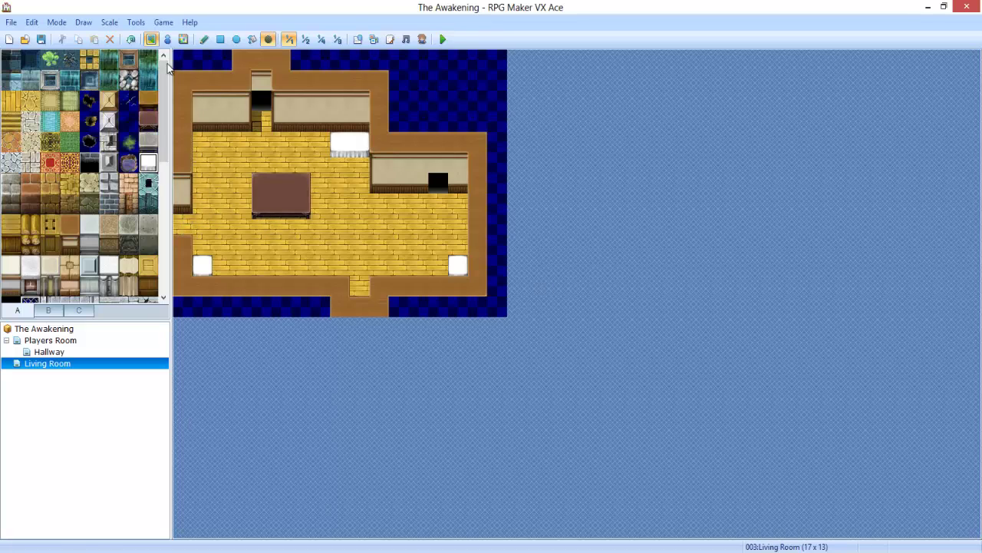
left_click(203, 39)
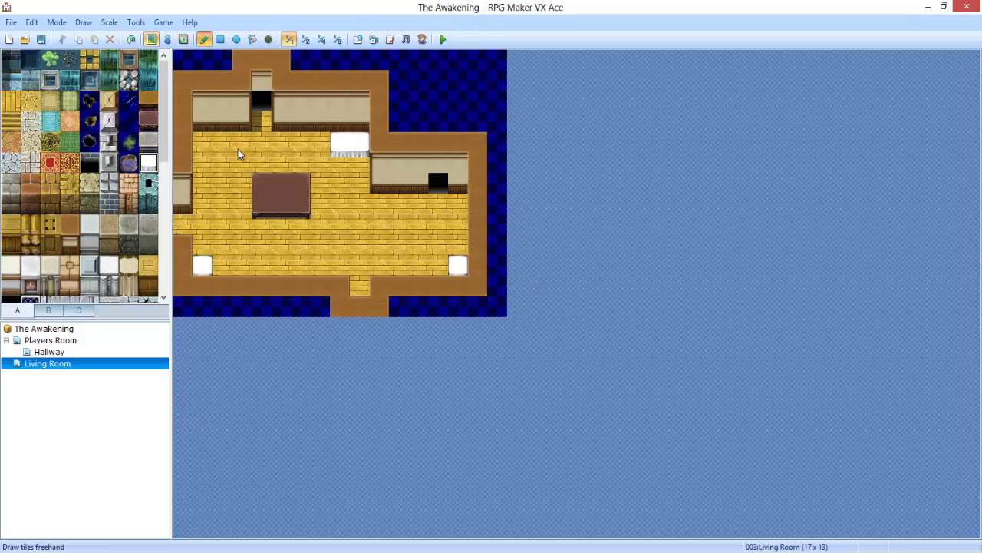
Put a flower pot from tileset tab C on the bottom-right stand.
left_click(68, 311)
left_click(94, 199)
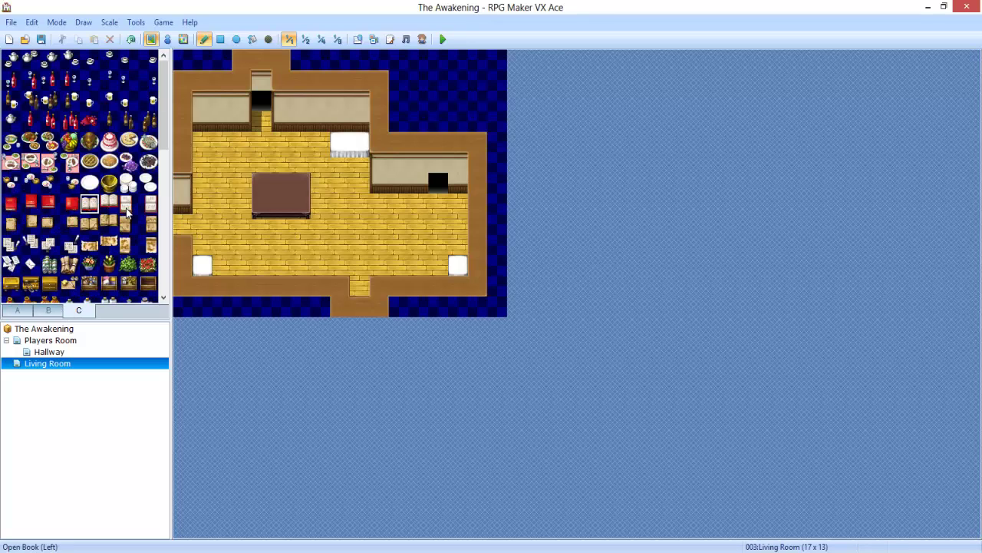
left_click(109, 202)
left_click(109, 264)
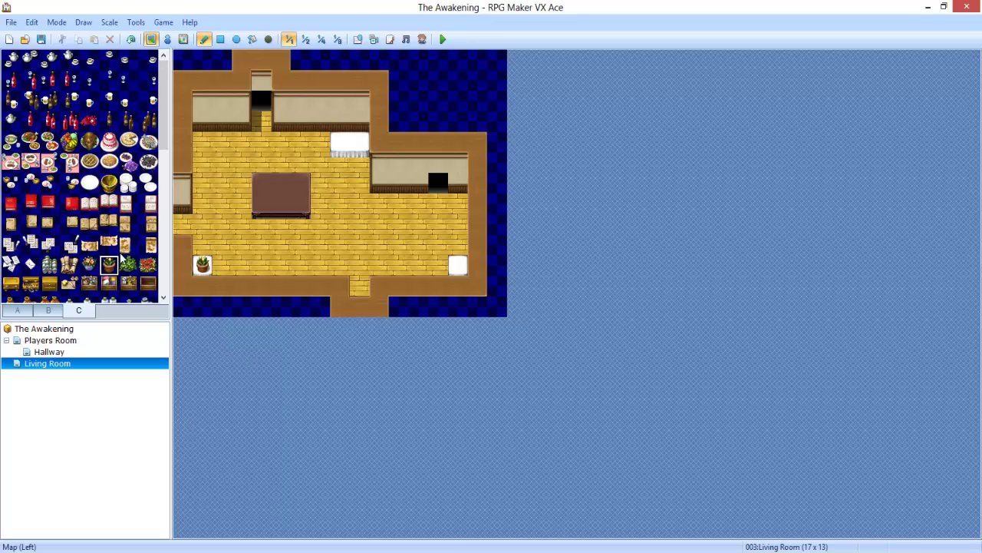
left_click(89, 265)
left_click(457, 265)
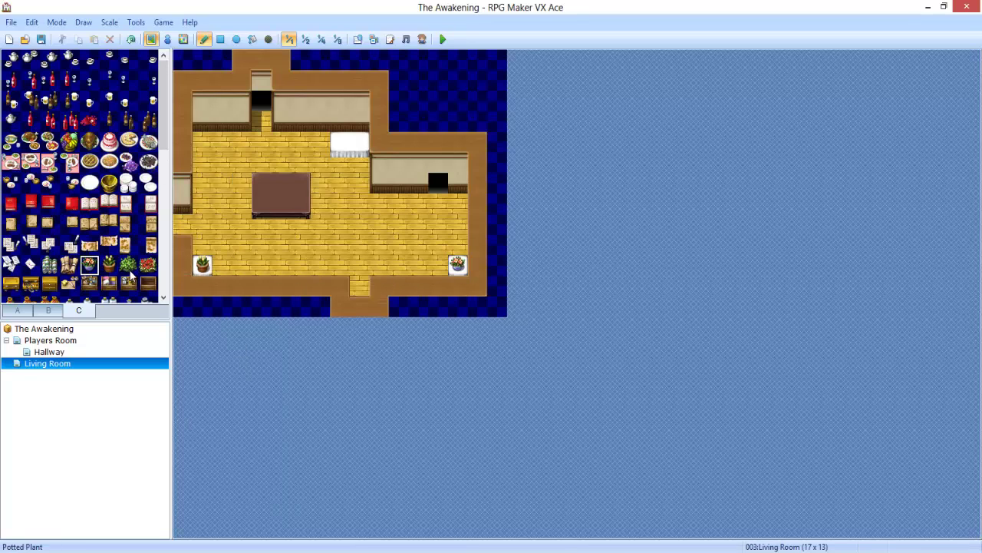
Place the paper scroll tile on the white counter.
left_click(69, 284)
scroll(69, 292, "down", 1)
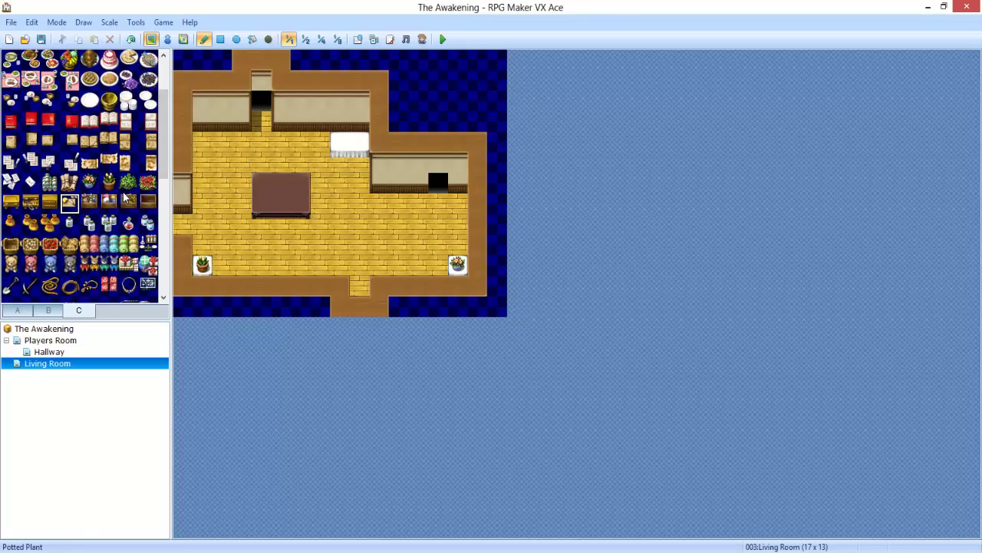
scroll(124, 198, "down", 1)
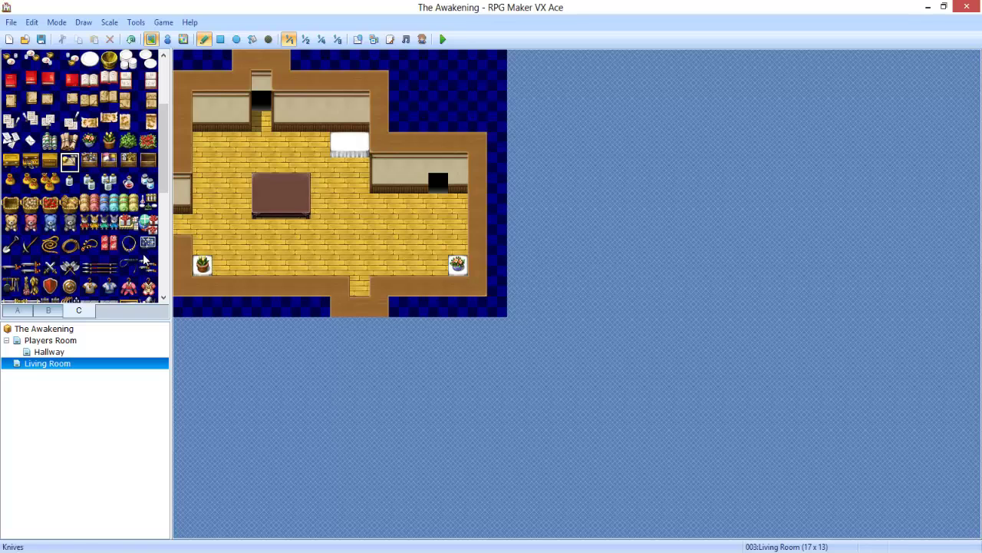
scroll(99, 266, "down", 4)
scroll(96, 266, "down", 3)
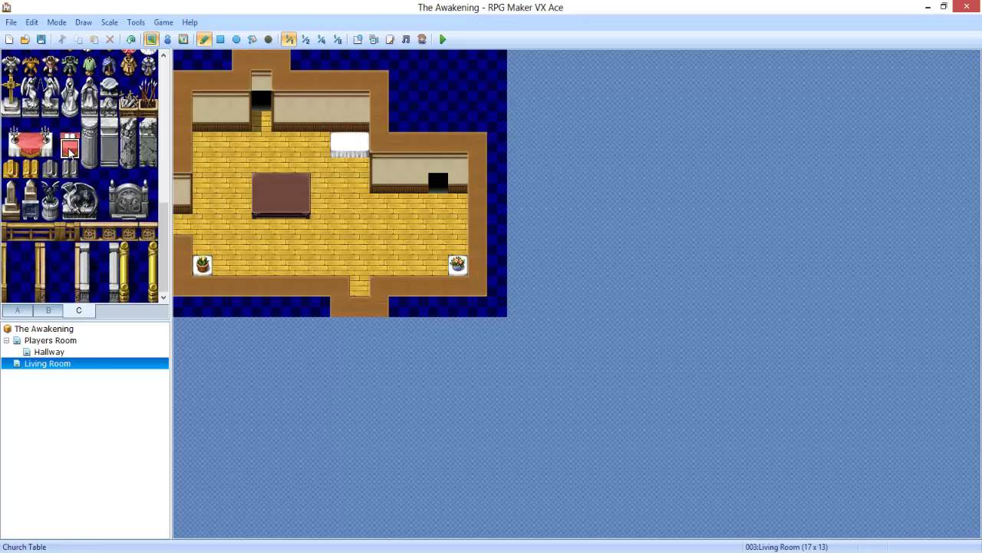
scroll(77, 177, "up", 8)
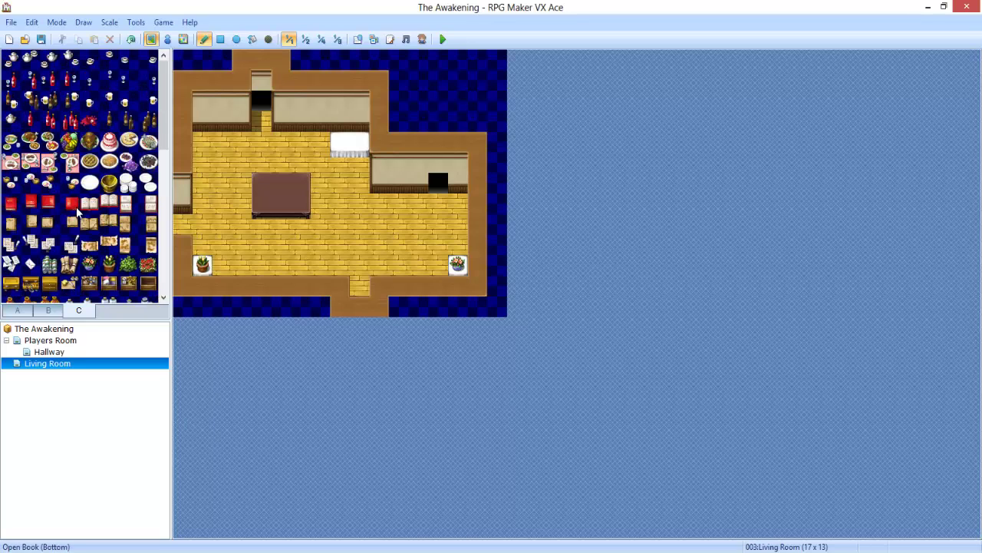
left_click(11, 222)
left_click(340, 143)
left_click(83, 207)
Hang a pink curtained window and a red curtain on the back wall.
left_click(47, 310)
scroll(88, 142, "up", 5)
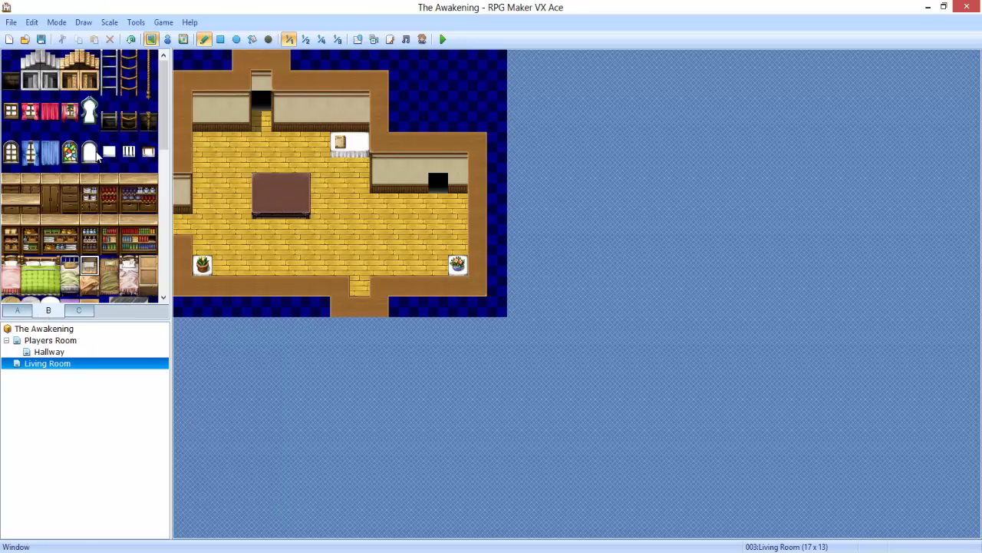
left_click(31, 112)
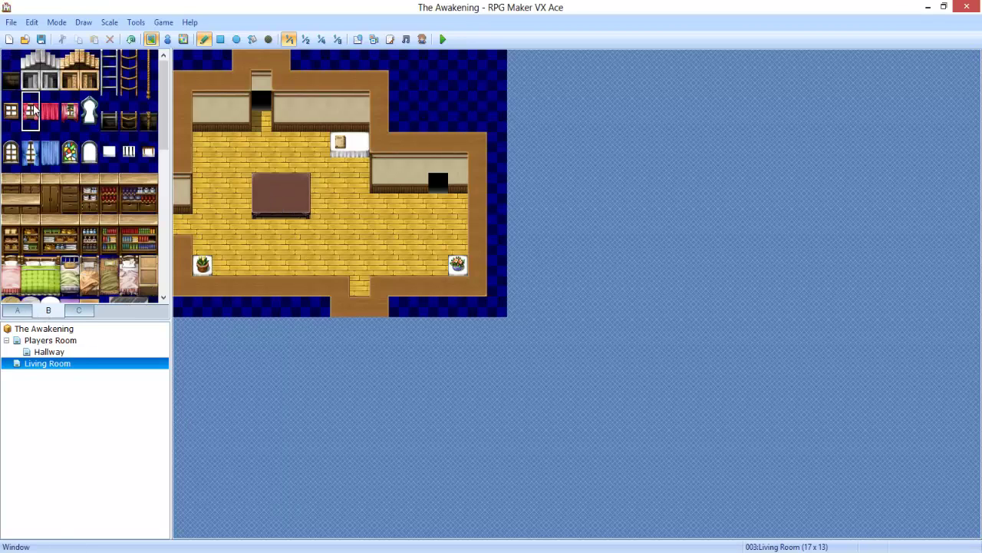
left_click(300, 99)
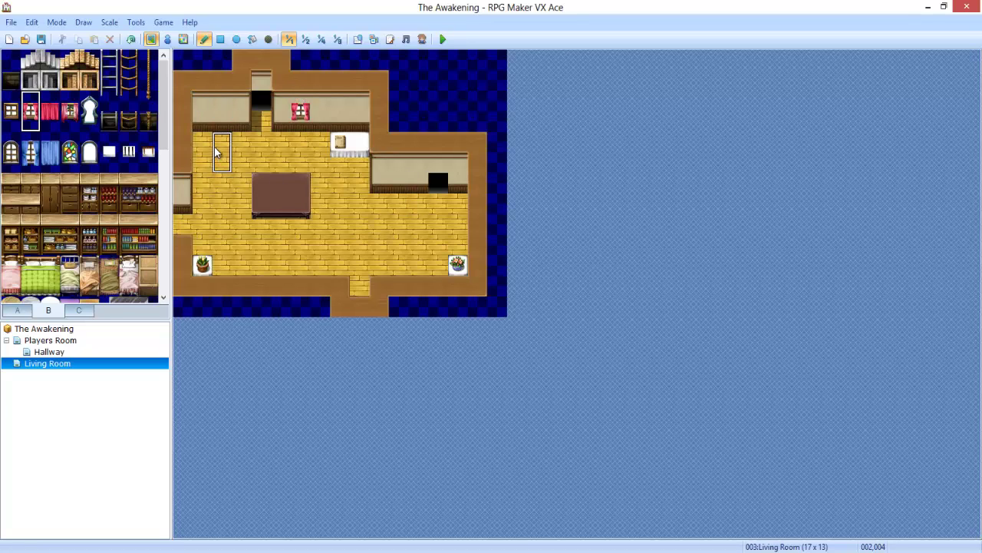
left_click(50, 111)
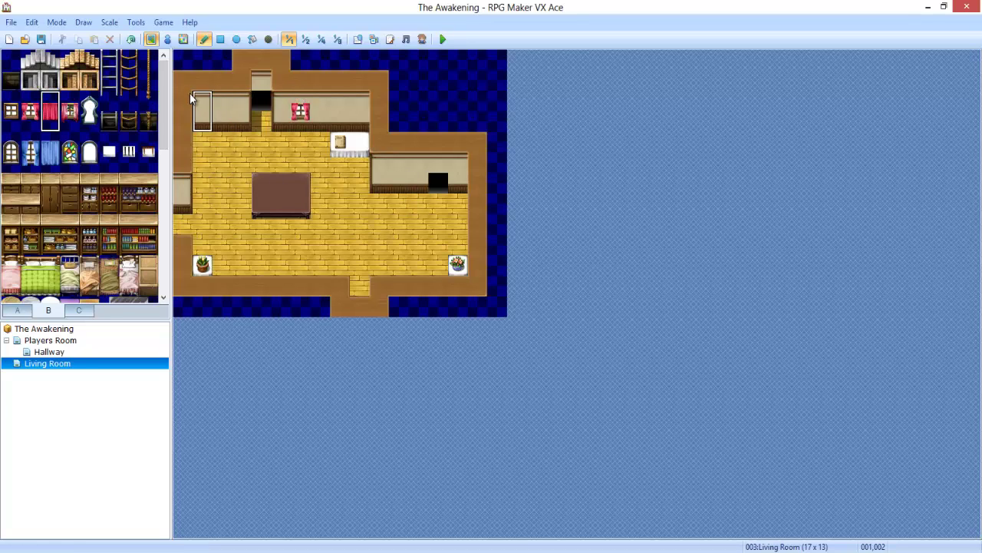
left_click(358, 108)
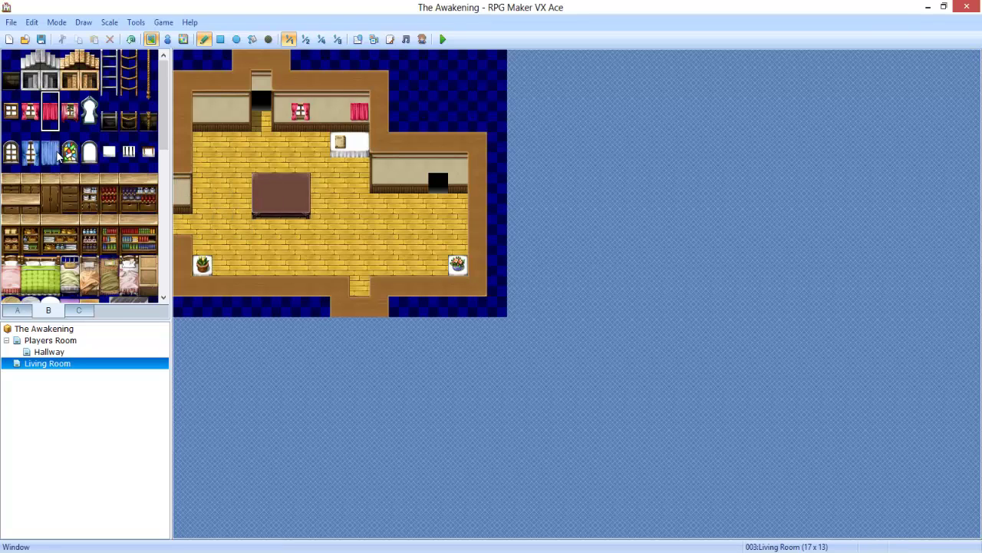
Add a brown stool under the back wall and a pink window on the left back wall.
left_click(105, 170)
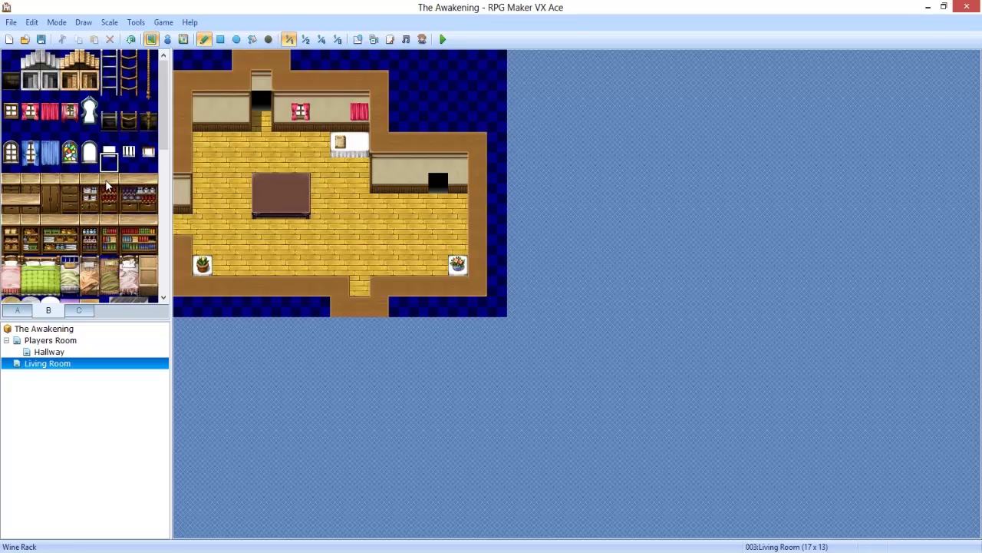
scroll(106, 185, "down", 5)
left_click(91, 146)
left_click(292, 140)
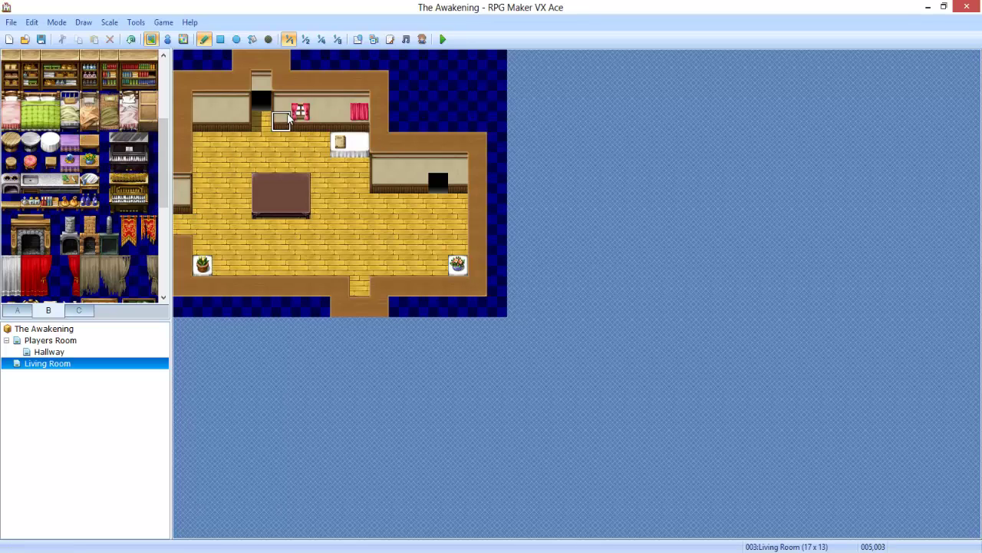
left_click(202, 115)
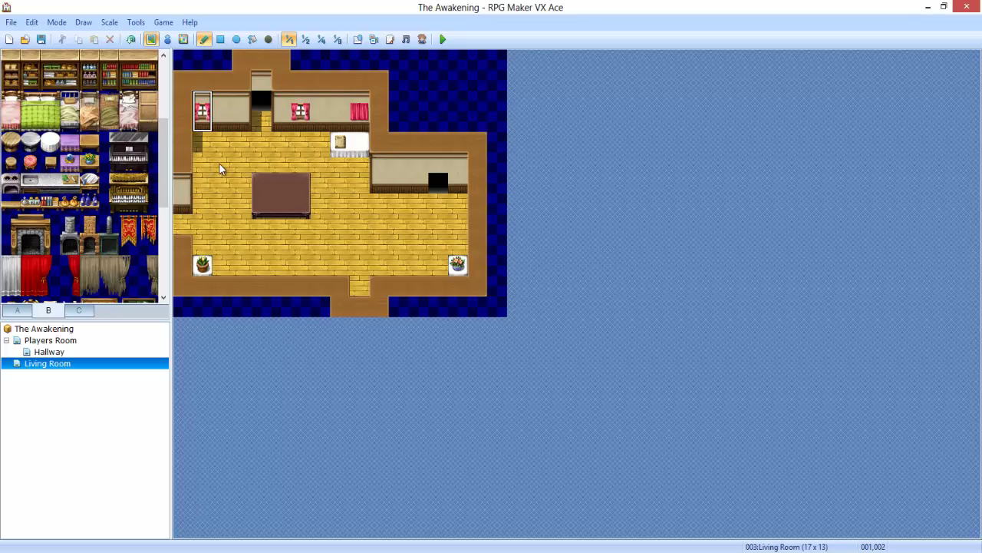
Place a small table beside the left wall.
left_click(268, 40)
left_click(203, 39)
left_click(89, 182)
left_click(89, 142)
left_click(202, 141)
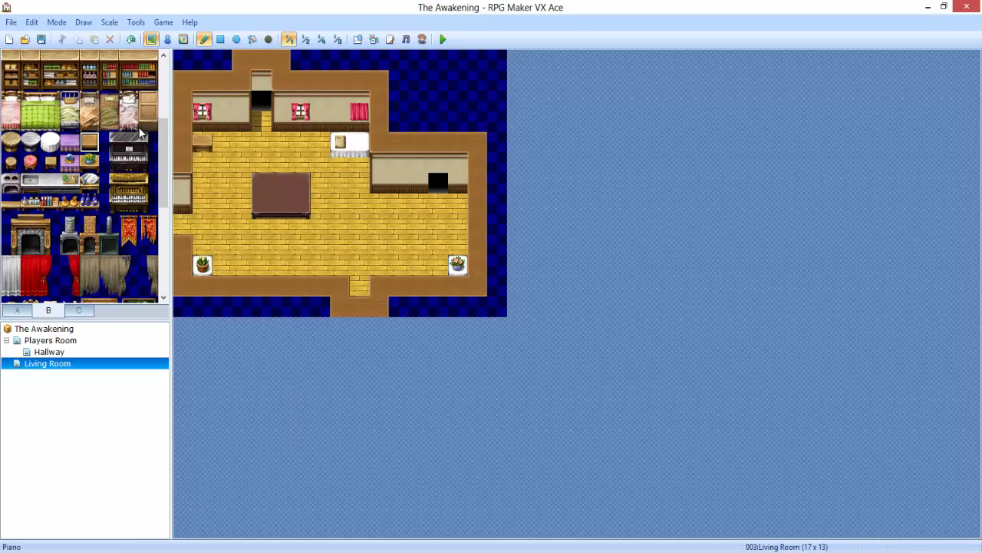
Place stools below, above and left of the brown table and beside the small left table.
left_click(109, 181)
left_click(10, 162)
left_click(261, 226)
left_click(280, 164)
left_click(242, 185)
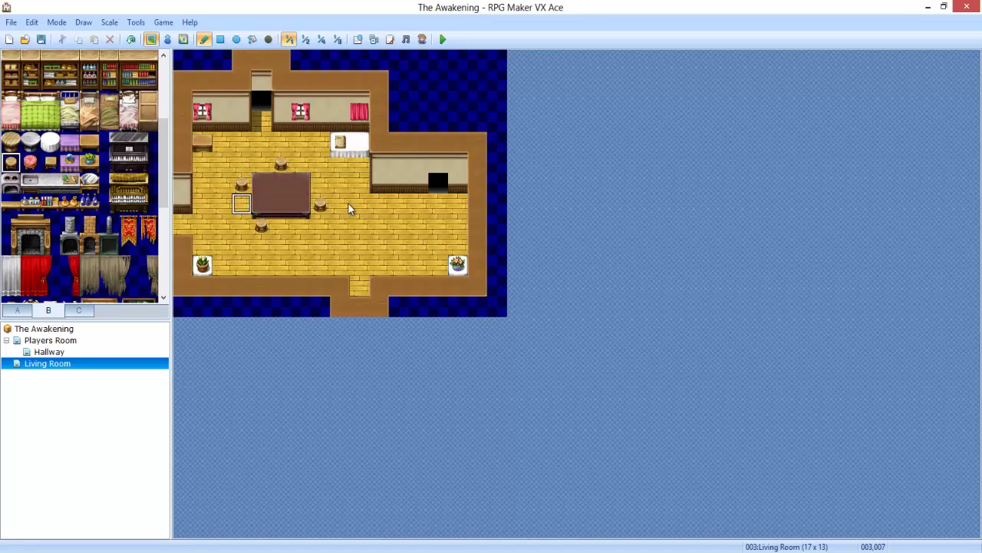
left_click(202, 161)
left_click(127, 227)
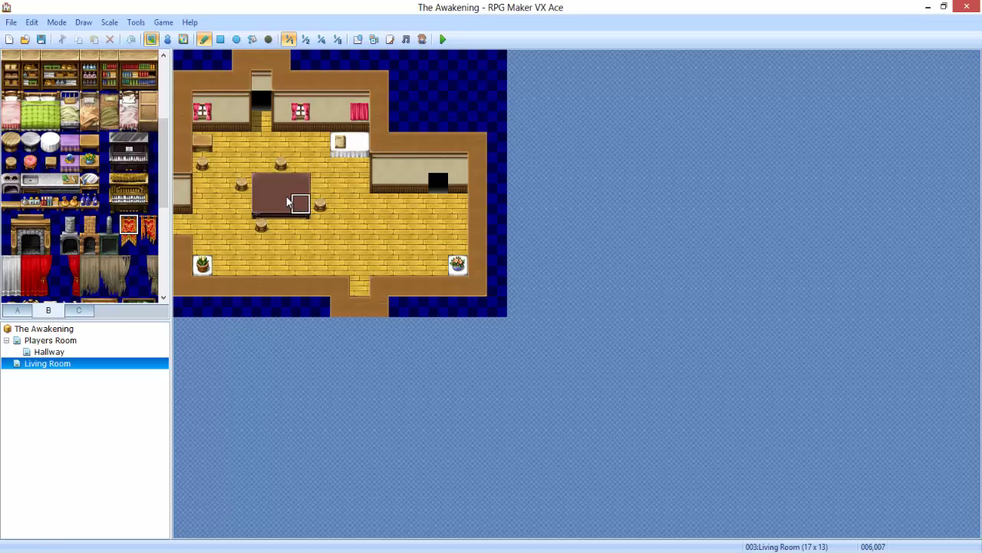
Move the brown table by stamping copies and painting floor over the old spots.
right_click_drag(285, 201, 258, 178)
left_click(383, 231)
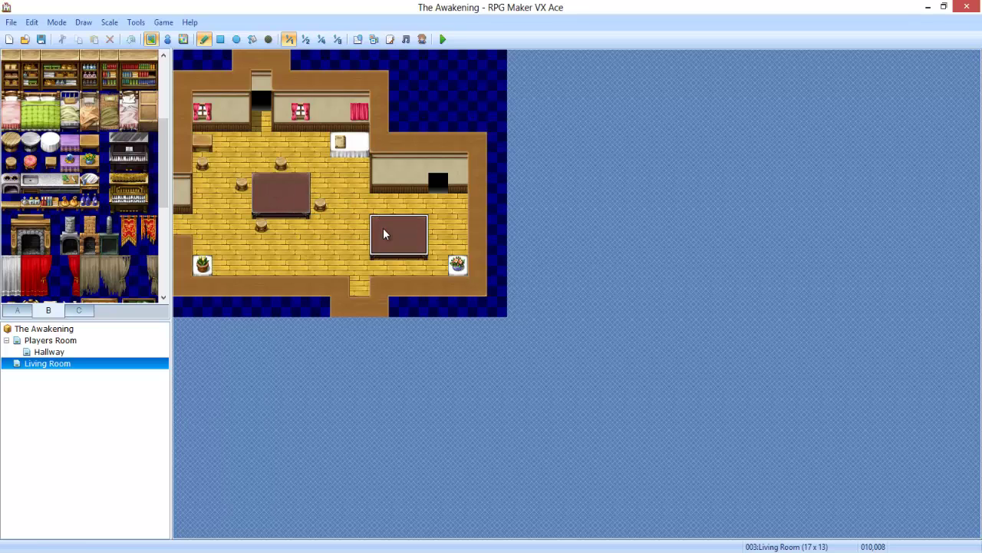
right_click(340, 221)
left_click_drag(301, 207, 278, 224)
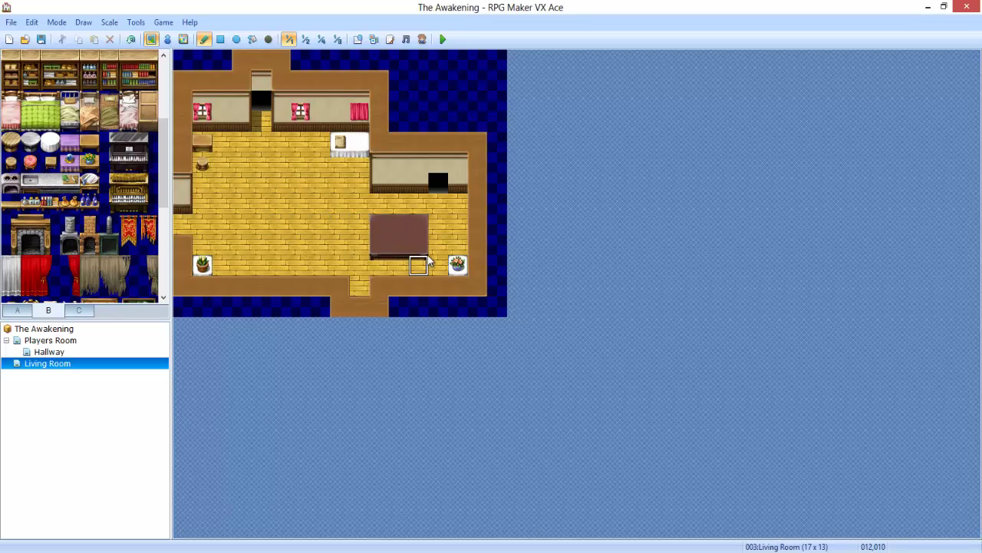
left_click(296, 208)
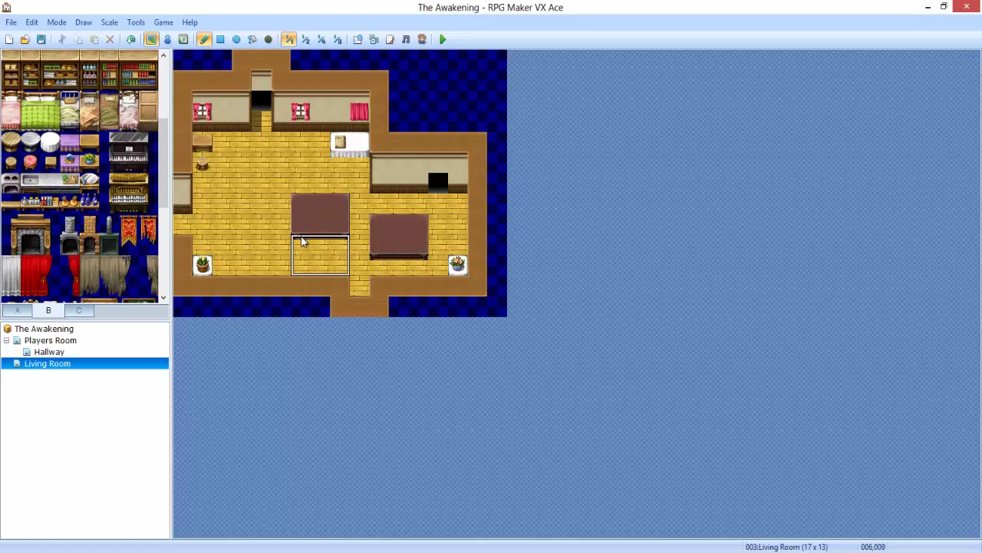
right_click(382, 264)
mouse_move(383, 262)
left_mouse_down()
mouse_move(423, 248)
mouse_move(395, 231)
left_mouse_up()
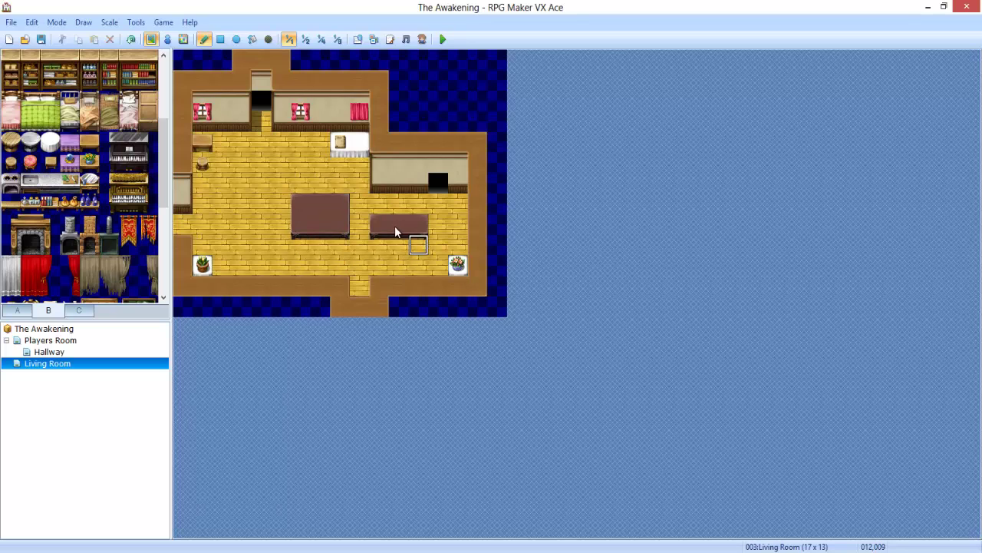
Extend the table one tile further left and fill the bottom doorway tile with floor.
left_click(272, 205)
right_click(344, 245)
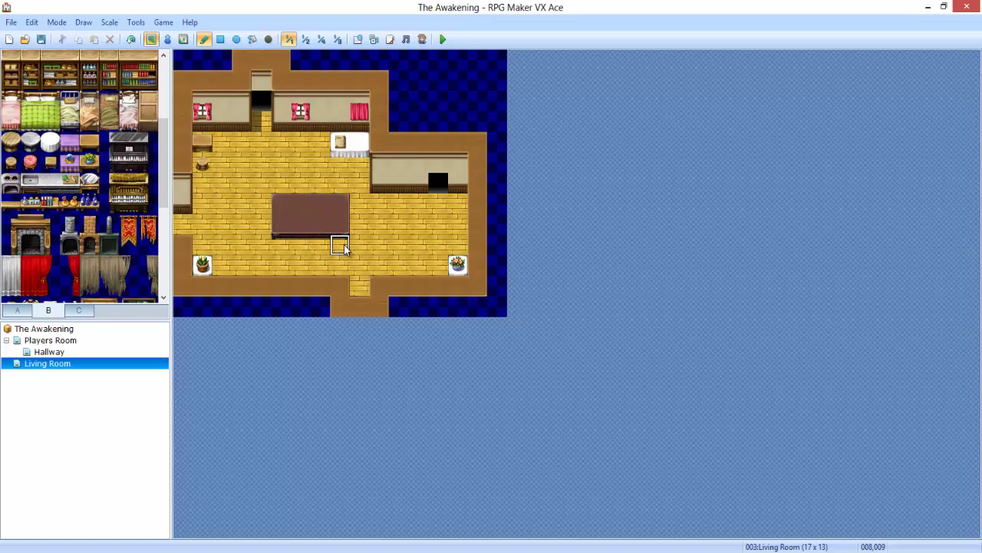
left_click(359, 286)
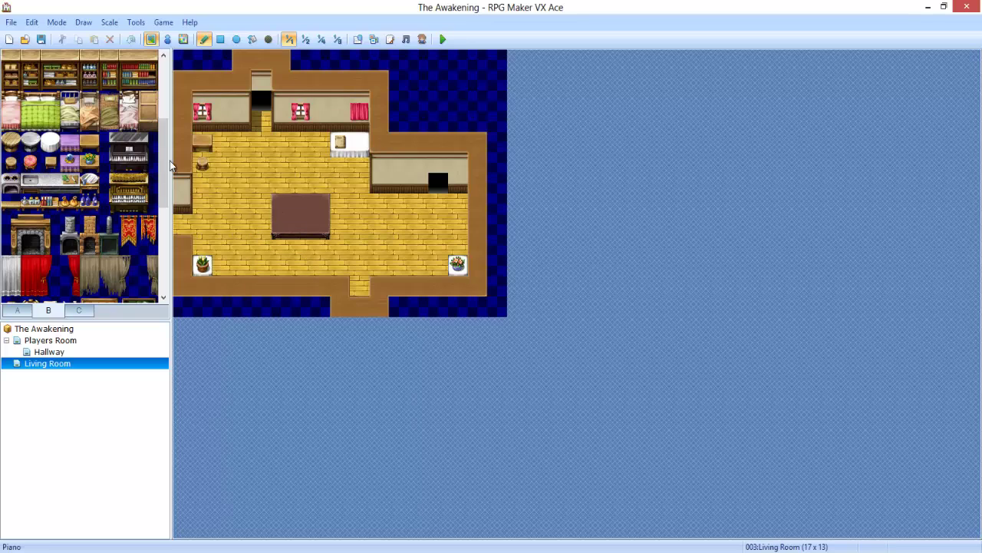
Put a stool right of the table and place the fireplace on the right wall.
left_click(342, 213)
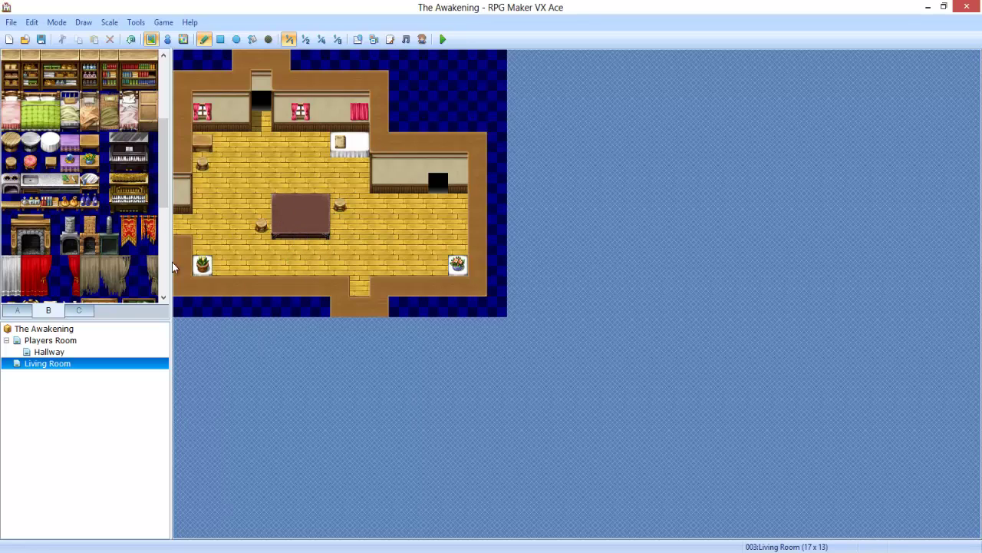
left_click(65, 165)
scroll(33, 240, "down", 3)
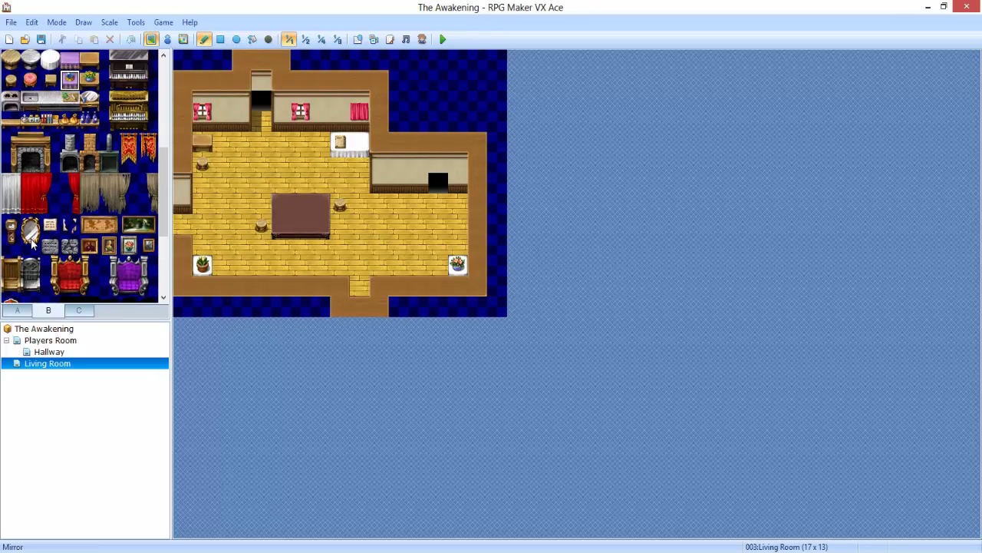
mouse_move(50, 171)
left_mouse_down()
mouse_move(14, 132)
mouse_move(10, 141)
left_mouse_up()
left_click(399, 161)
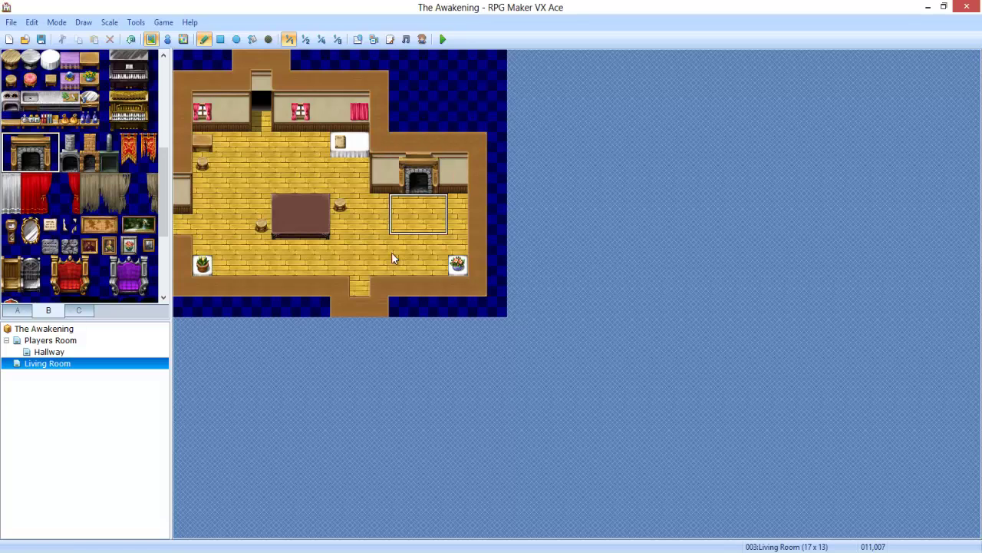
key("ctrl+z")
left_click(413, 164)
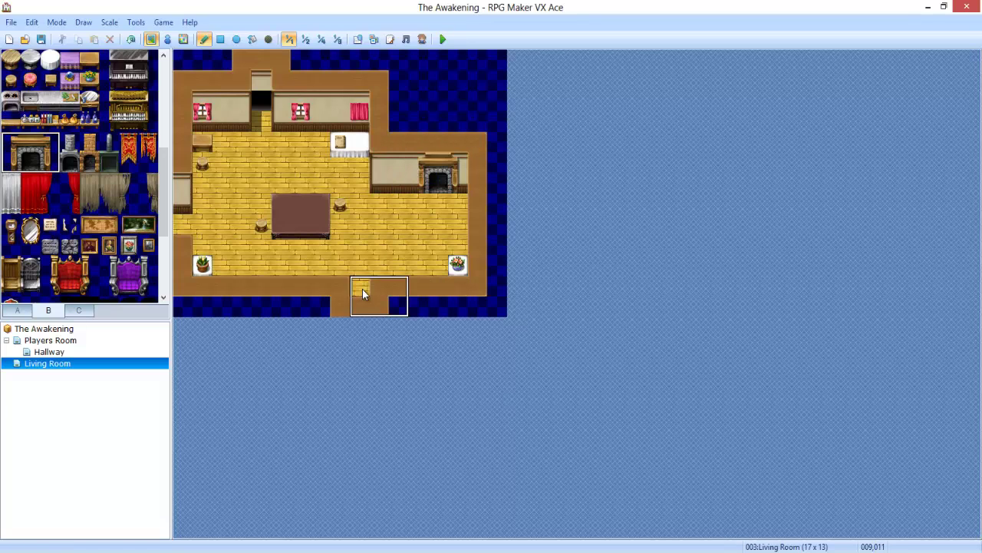
Add a clock on the right wall and undo the mirror hung on the top wall.
left_click(128, 162)
left_click_drag(32, 242, 12, 228)
left_click(398, 157)
left_click_drag(30, 244, 31, 227)
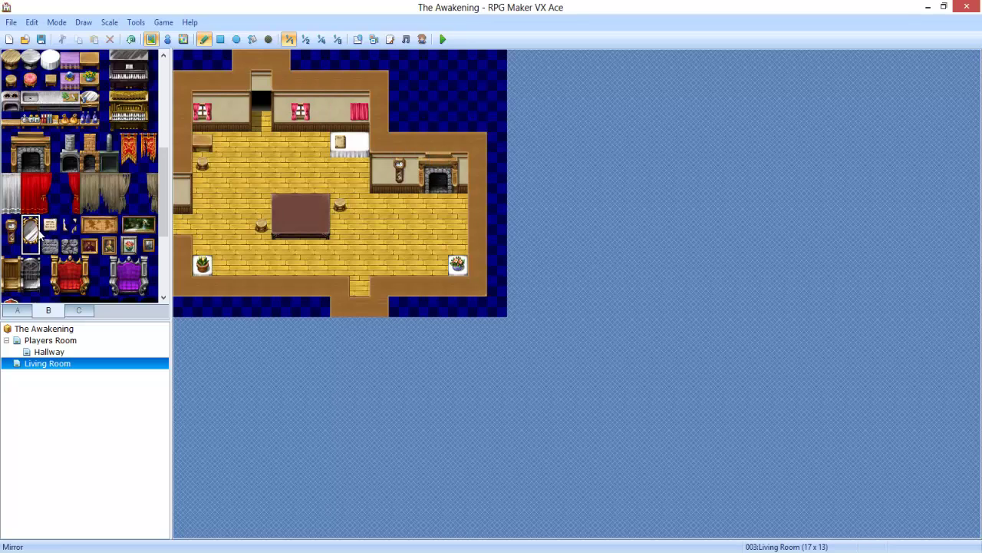
left_click(321, 100)
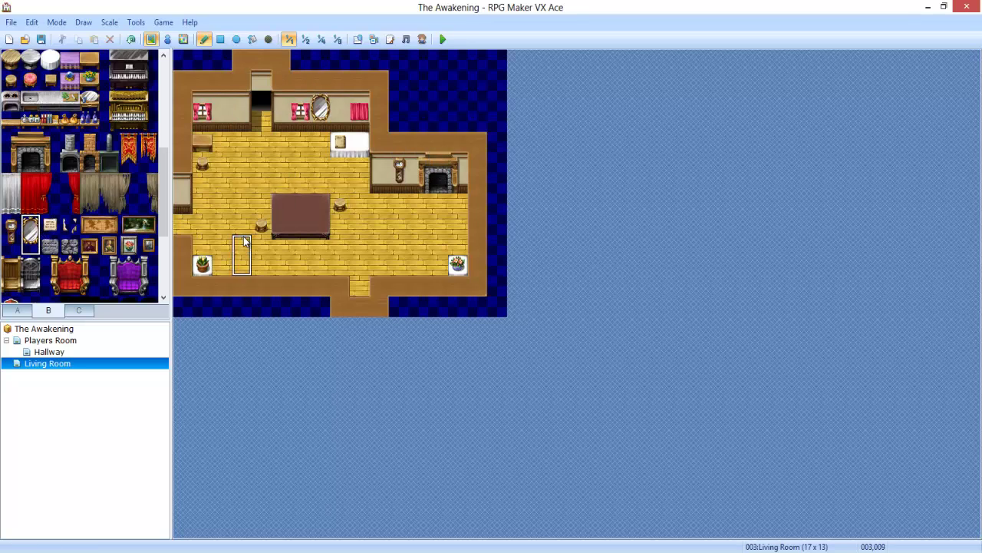
key("ctrl+z")
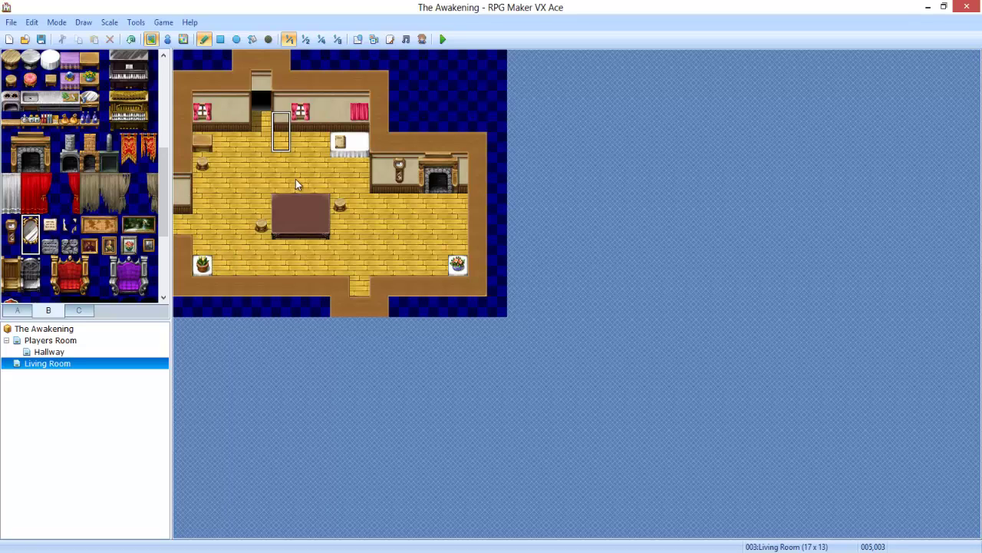
key("ctrl+z")
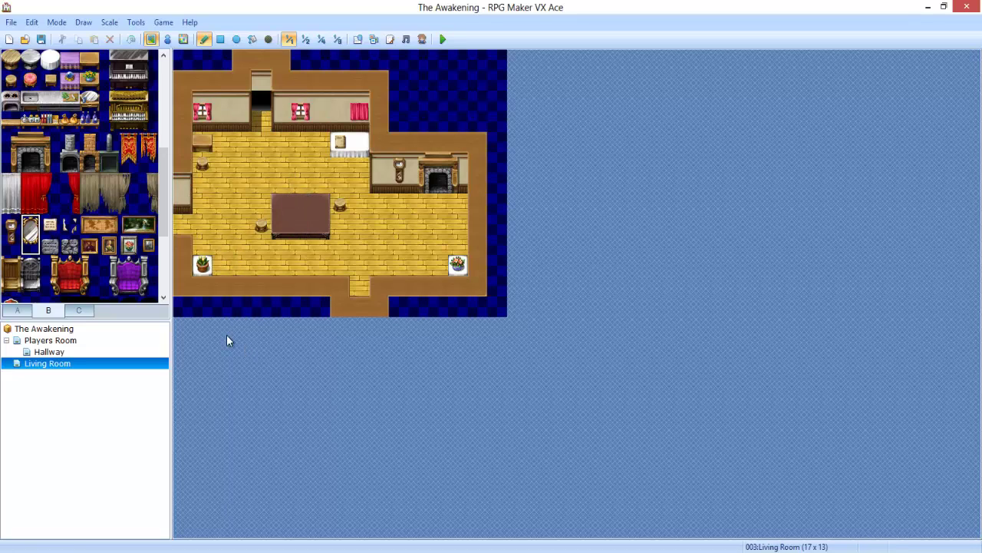
Switch to tileset C and browse its food, books and item tiles.
left_click(107, 244)
scroll(105, 261, "down", 2)
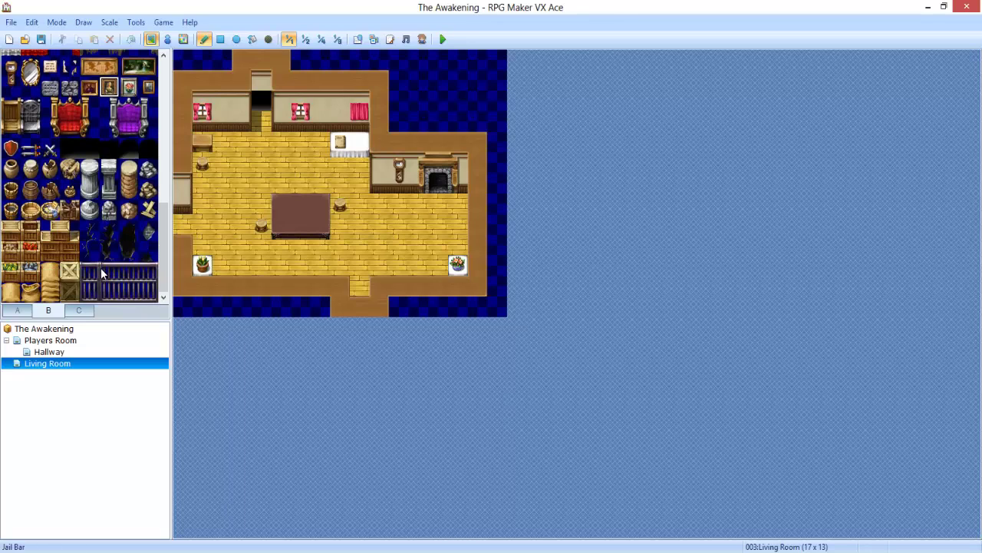
scroll(112, 208, "up", 1)
scroll(112, 208, "up", 1)
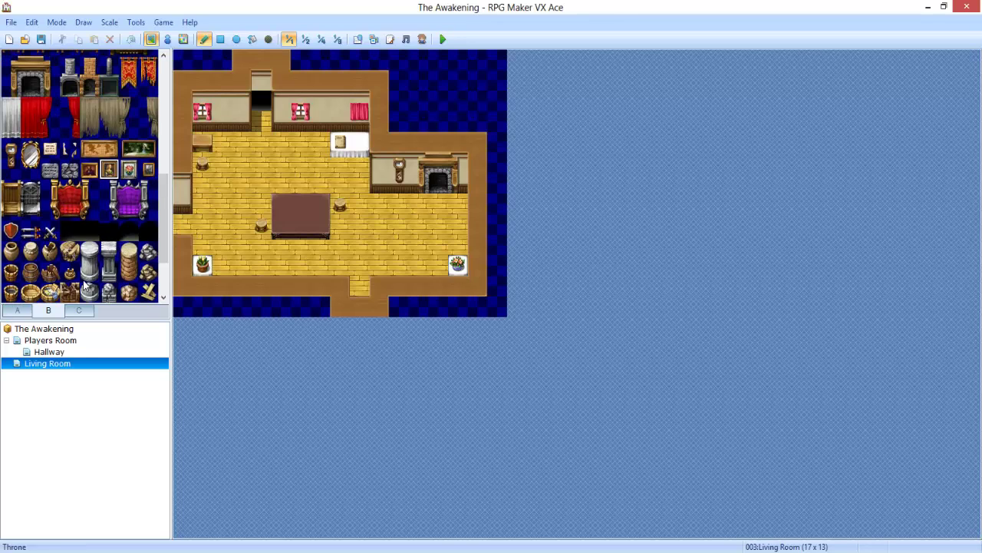
left_click(80, 310)
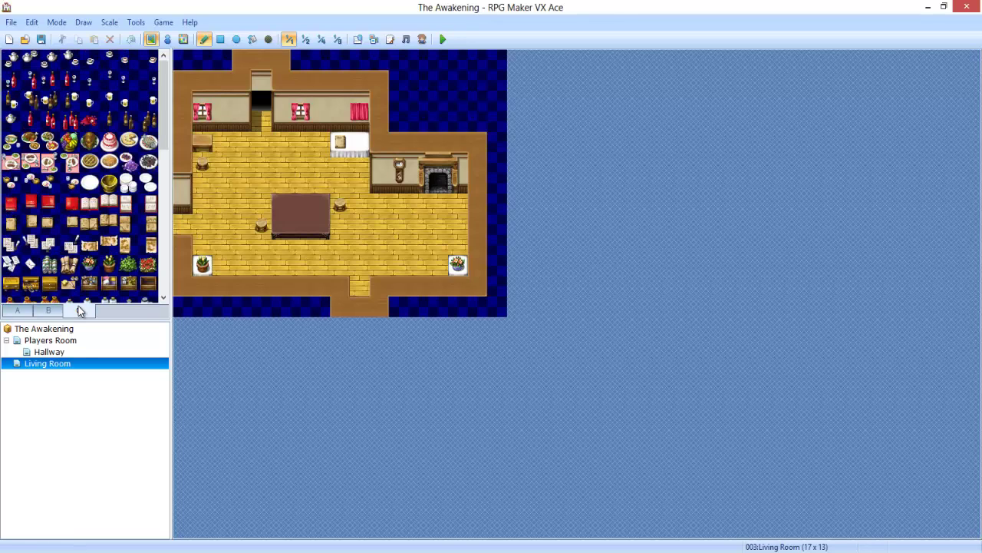
left_click(49, 142)
scroll(72, 247, "down", 3)
scroll(72, 251, "down", 1)
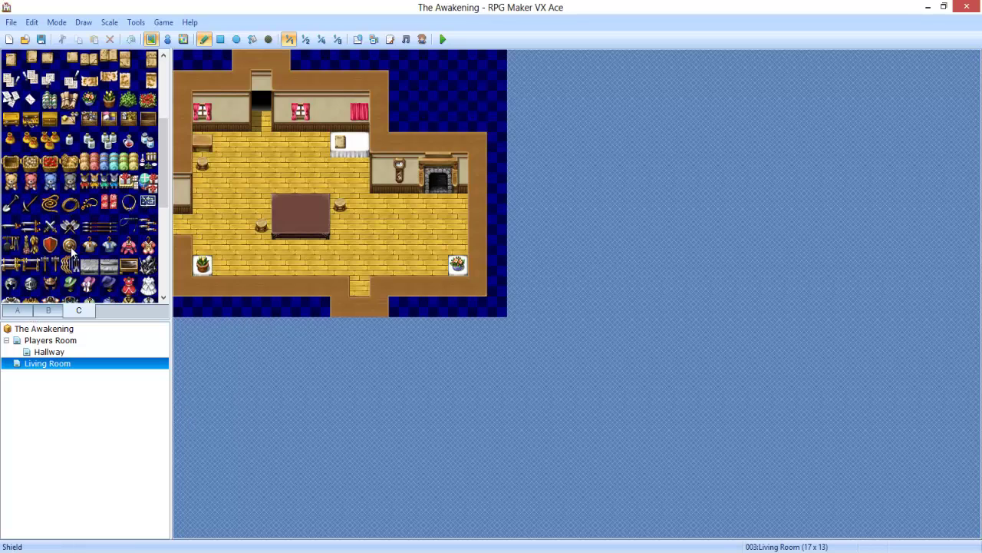
scroll(72, 251, "up", 4)
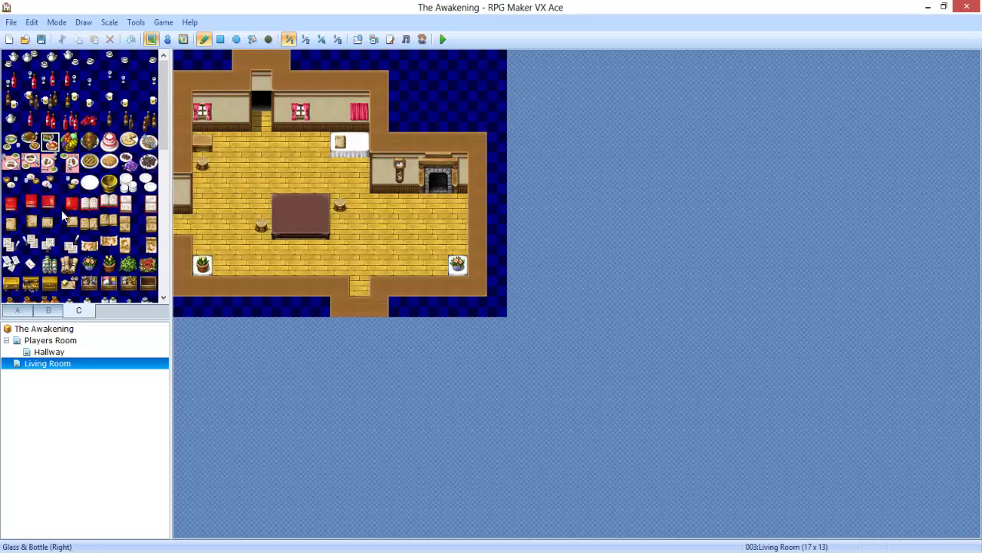
scroll(66, 223, "down", 2)
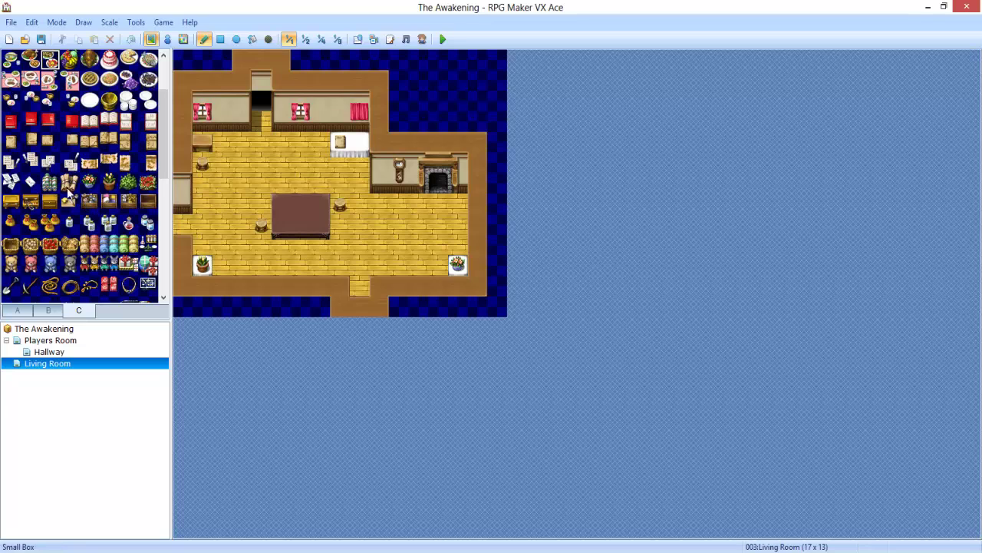
Look through the planter, cutting board, pot, basket, blacksmith's table and statue tiles.
left_click(70, 161)
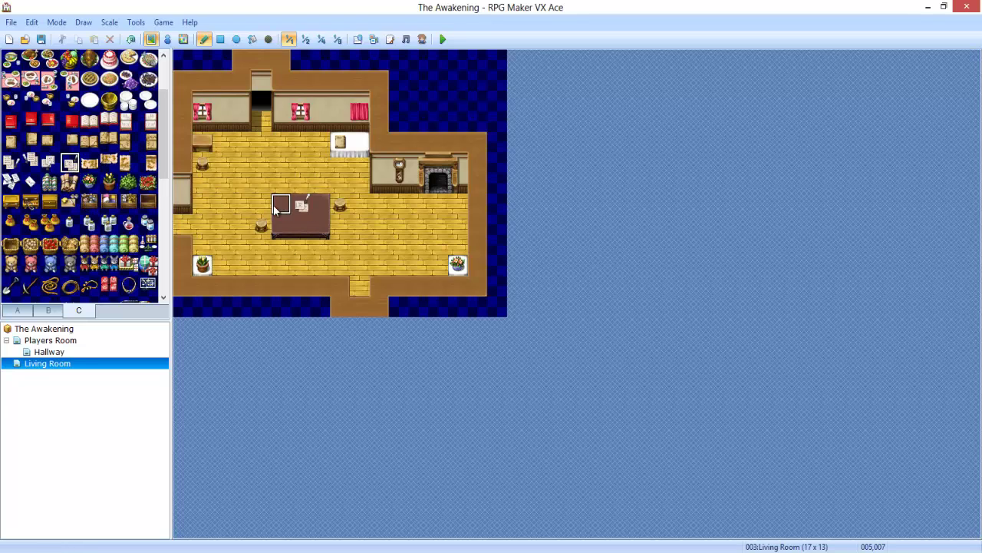
left_click(89, 162)
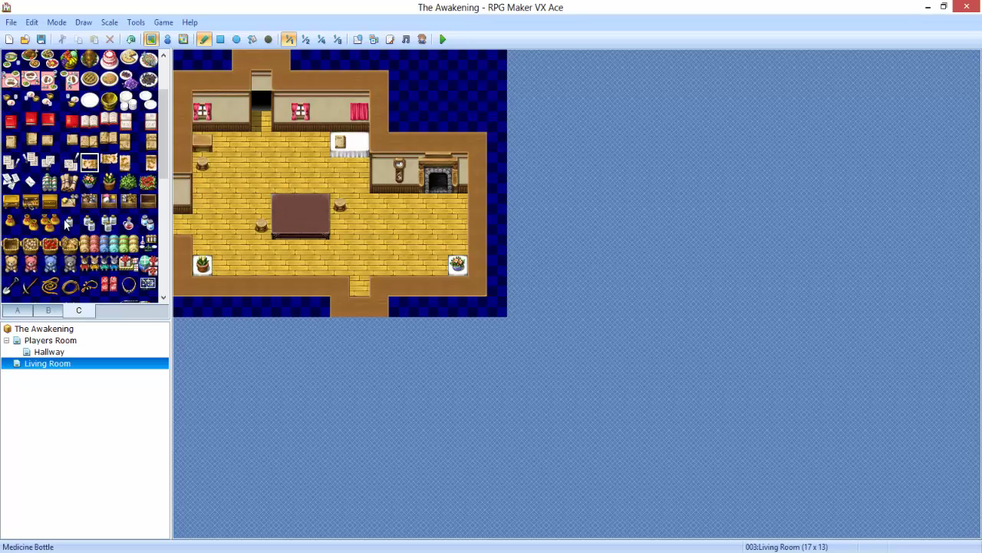
scroll(66, 223, "down", 2)
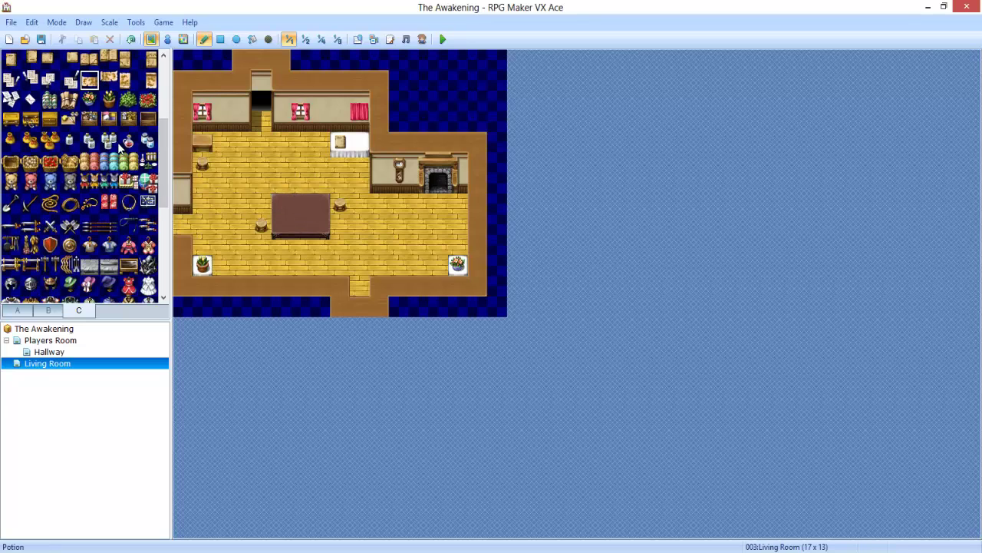
left_click(11, 142)
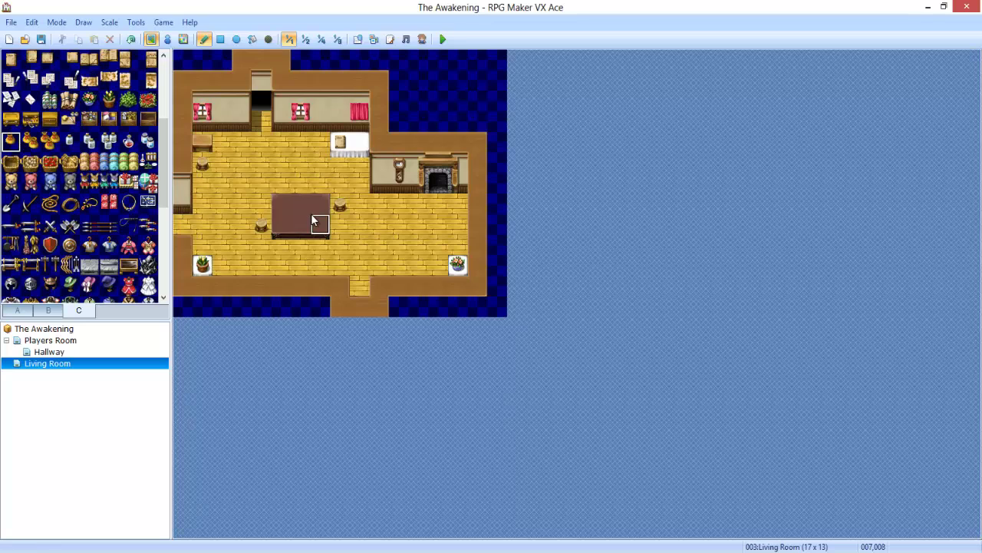
left_click(31, 141)
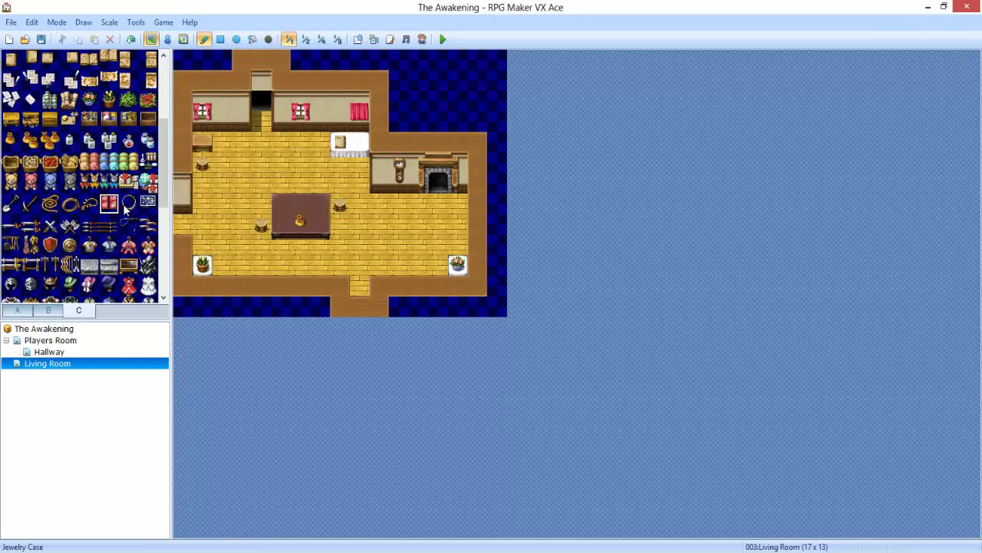
left_click(89, 264)
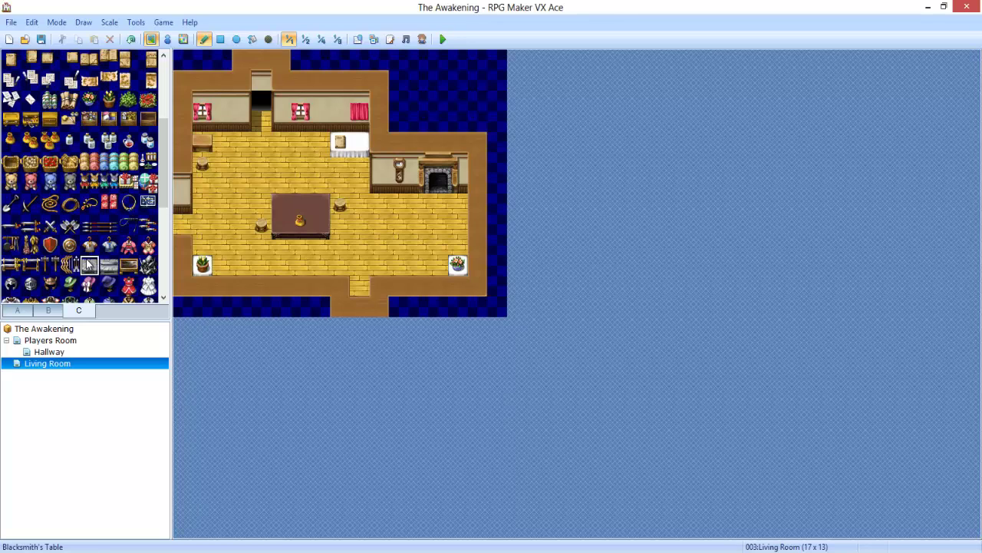
scroll(89, 265, "down", 2)
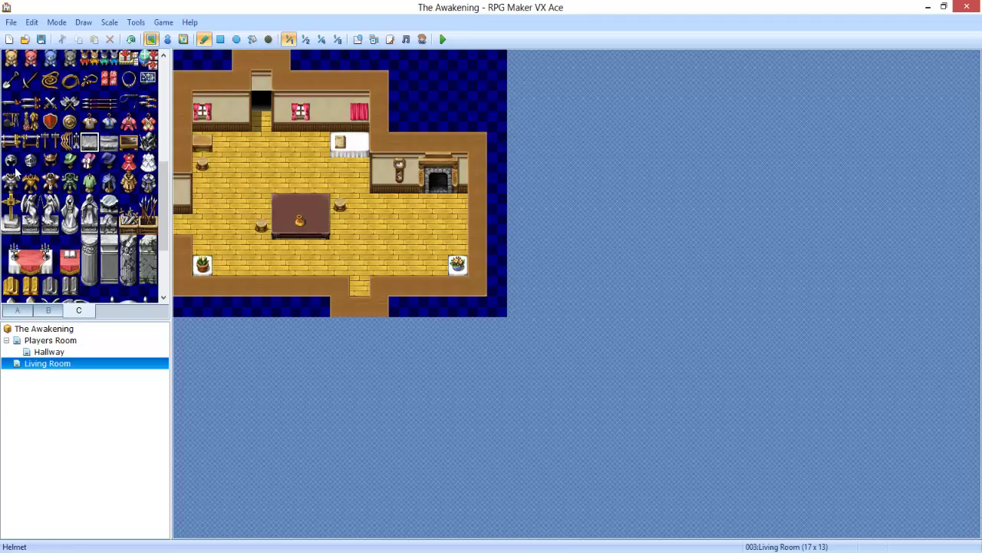
left_click(30, 224)
scroll(40, 227, "down", 2)
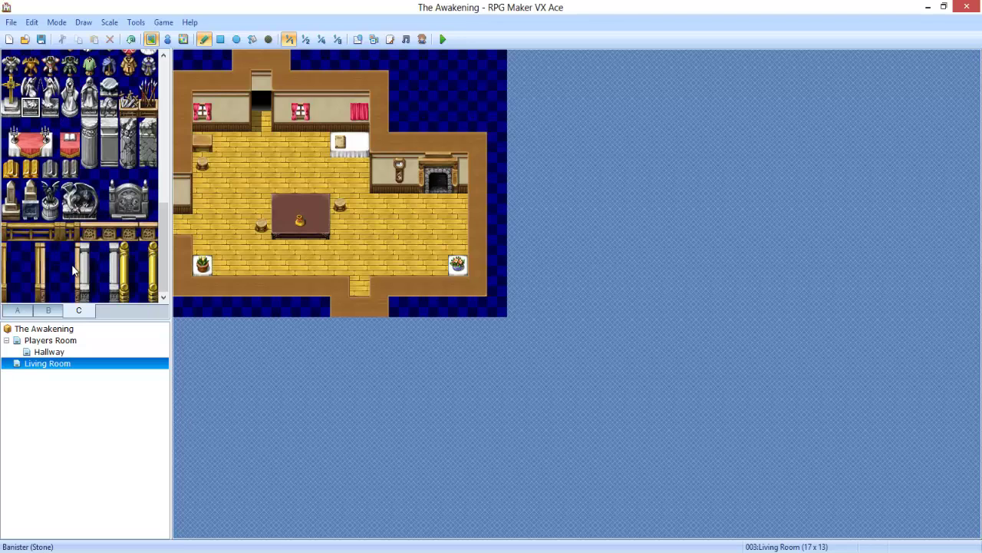
scroll(67, 265, "up", 3)
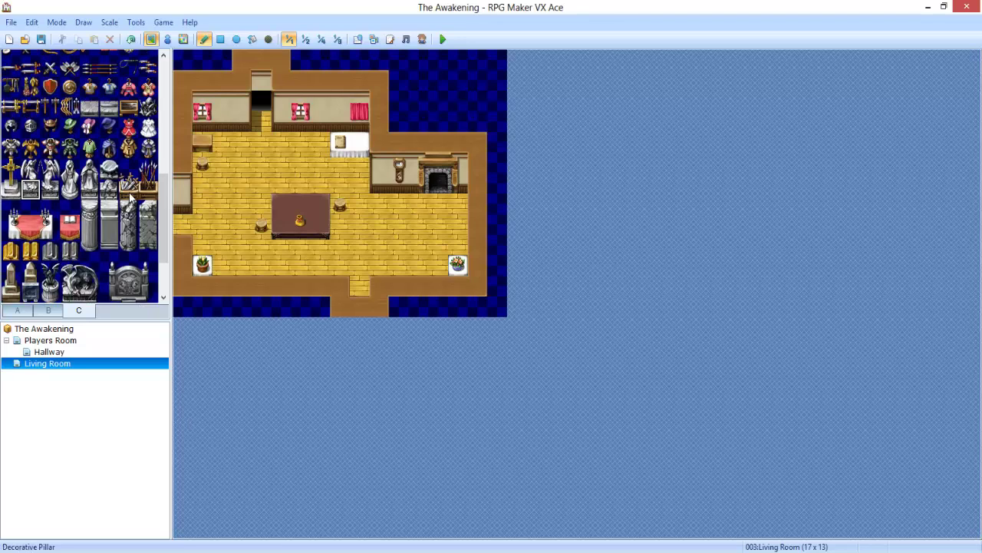
scroll(123, 198, "down", 1)
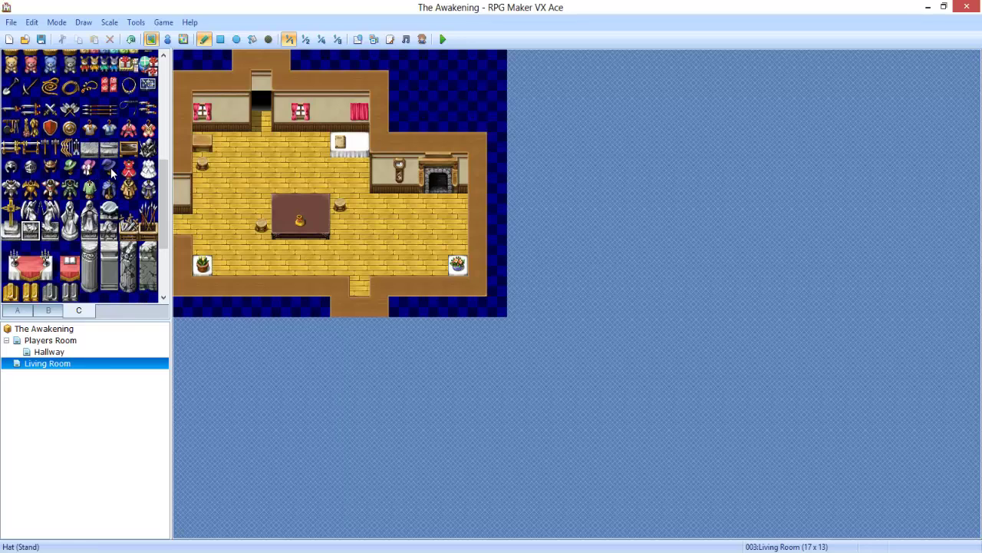
Try a hat on the table, then erase the hat and vase with an empty tile.
left_click(111, 173)
left_click(319, 201)
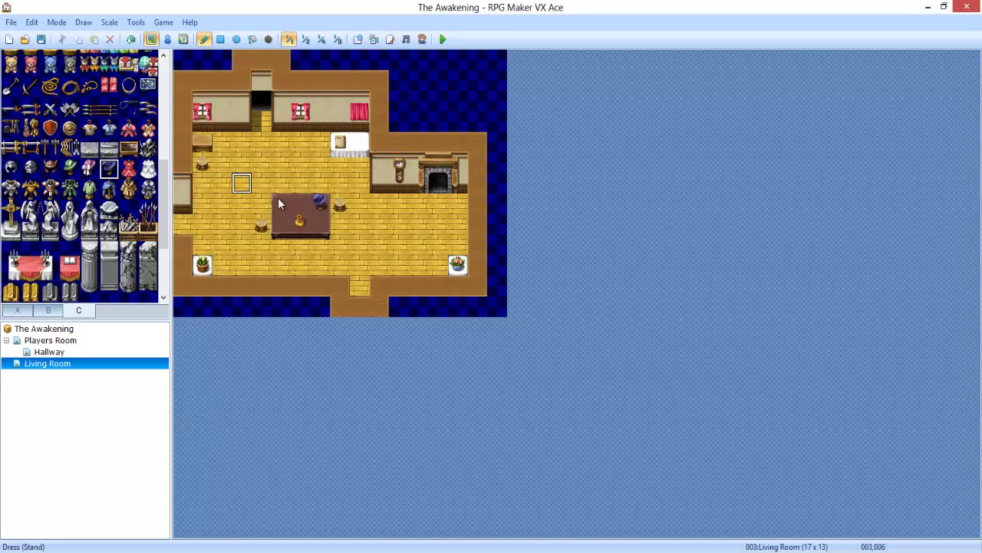
right_click(320, 215)
left_click(319, 202)
left_click(299, 221)
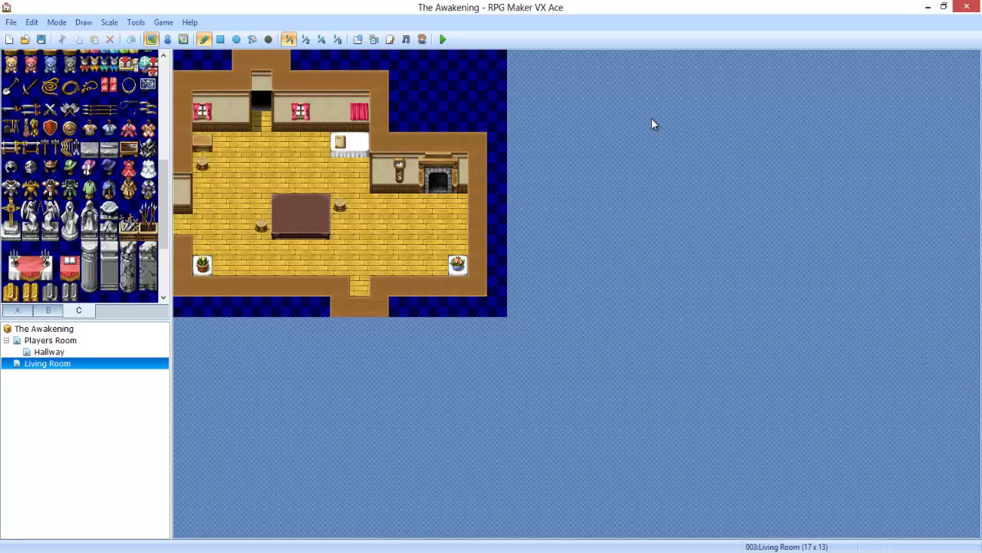
Launch GIMP 2 from Windows search with 'gimp' and dismiss the Start menu while it loads.
key("super")
type("gimp")
key("Return")
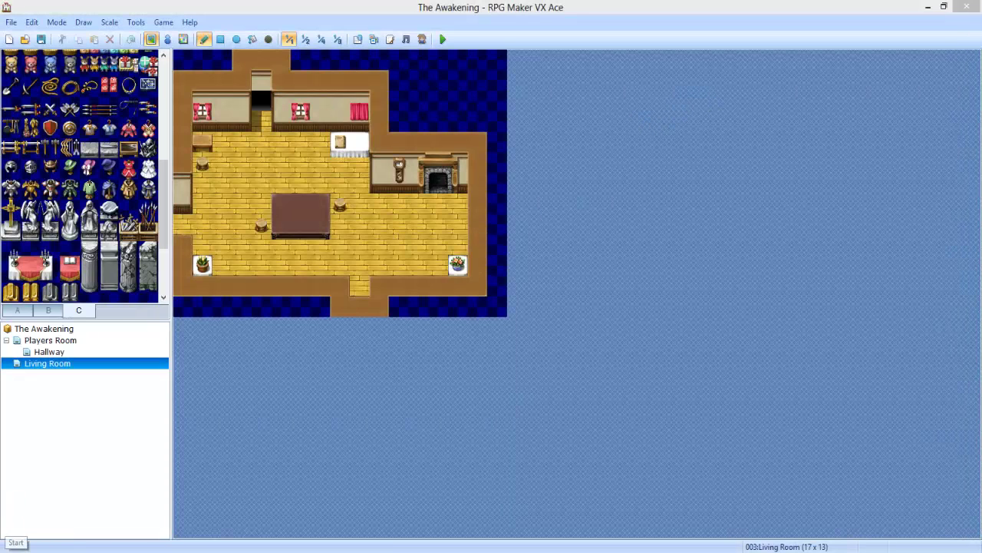
left_click(8, 546)
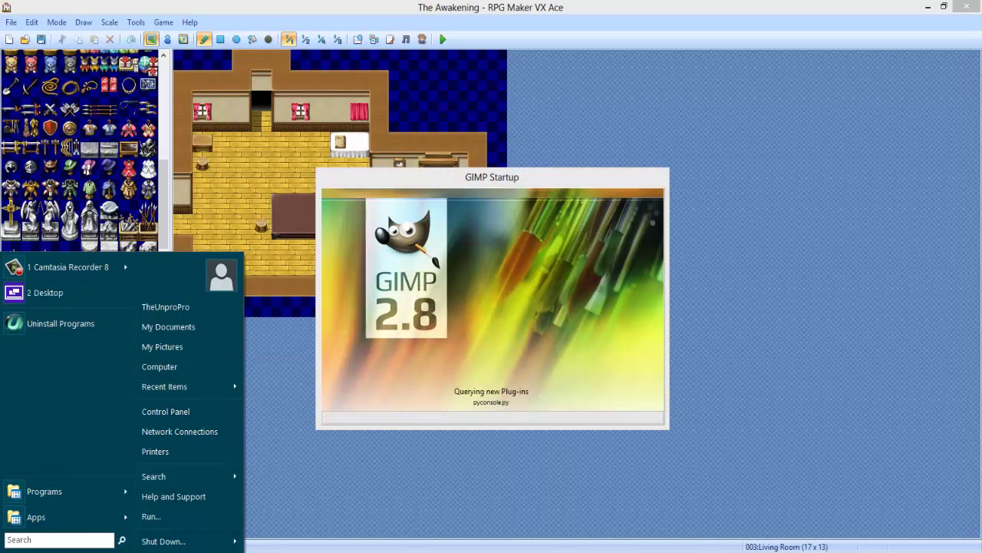
left_click(450, 404)
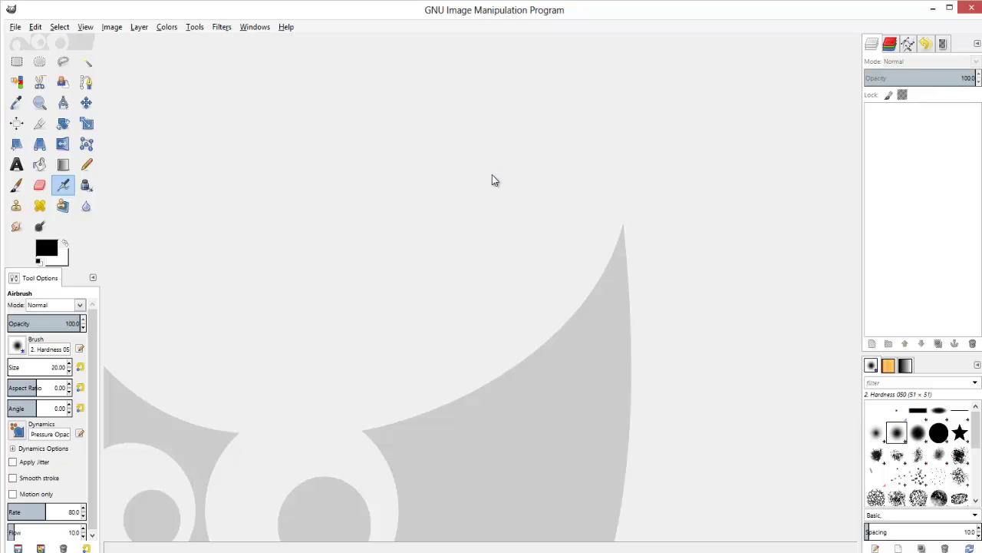
Paste the screenshot as a new image and crop it to the 544×416 map area.
key("ctrl+shift+v")
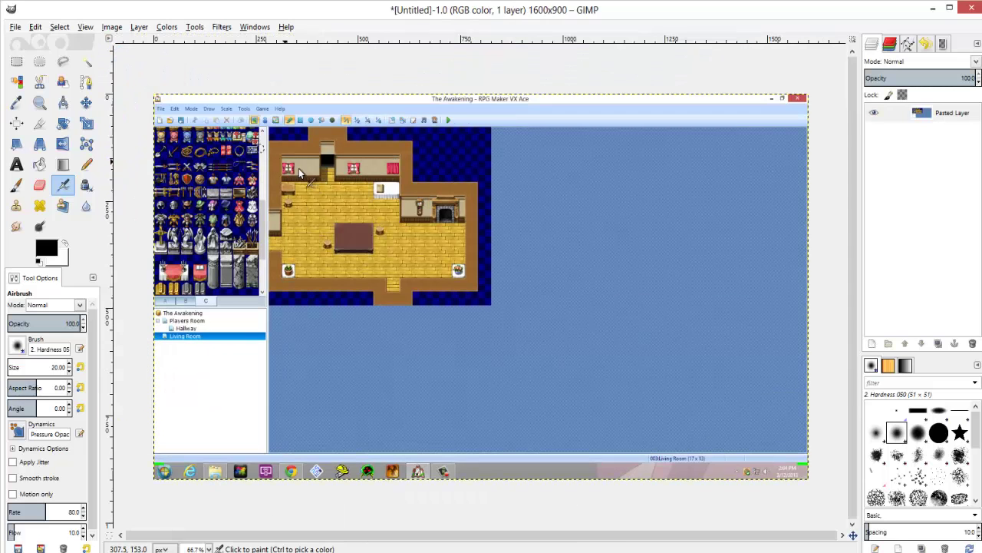
left_click(40, 61)
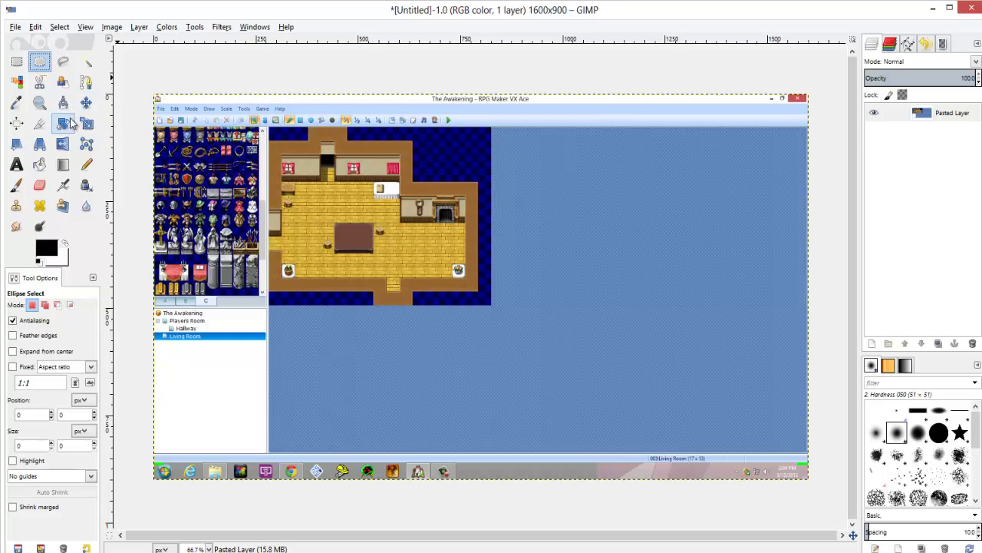
left_click(40, 123)
scroll(275, 129, "up", 10, "ctrl")
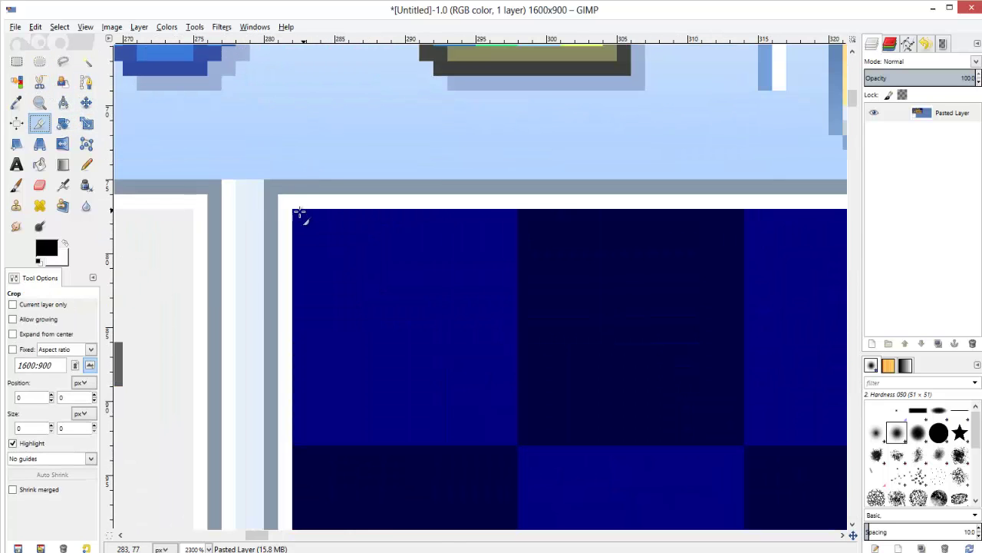
left_click_drag(300, 213, 390, 281)
type("544")
key("Tab")
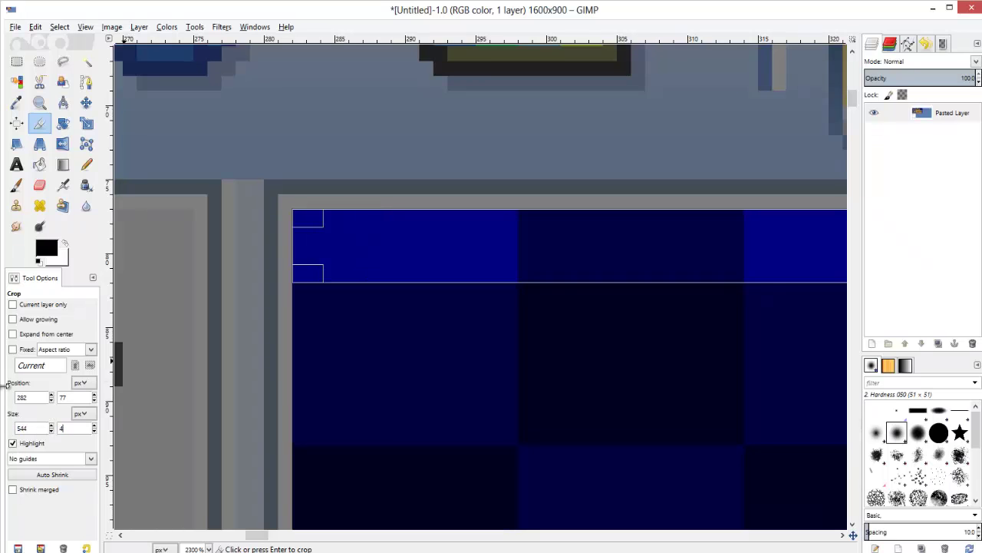
key("Tab")
left_click(526, 346)
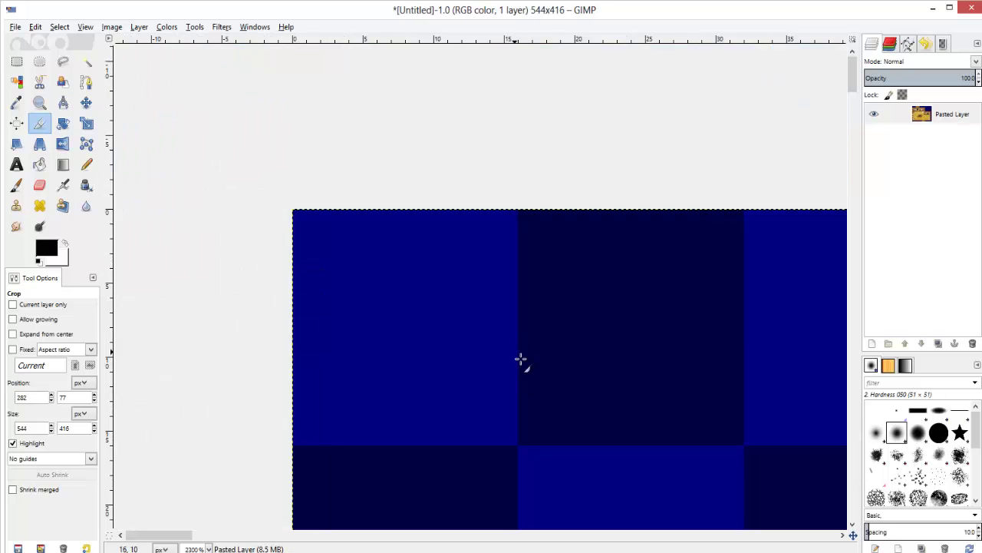
scroll(522, 358, "down", 5, "ctrl")
scroll(528, 360, "down", 3, "ctrl")
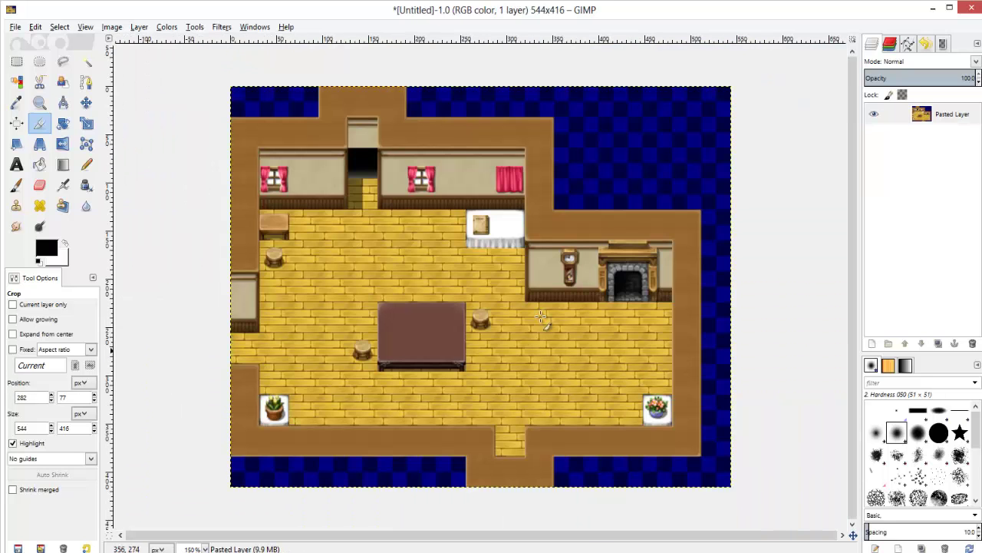
Add a new transparent layer filled black and lower its opacity to about 26.9.
left_click(16, 80)
left_click(16, 62)
key("shift+ctrl+n")
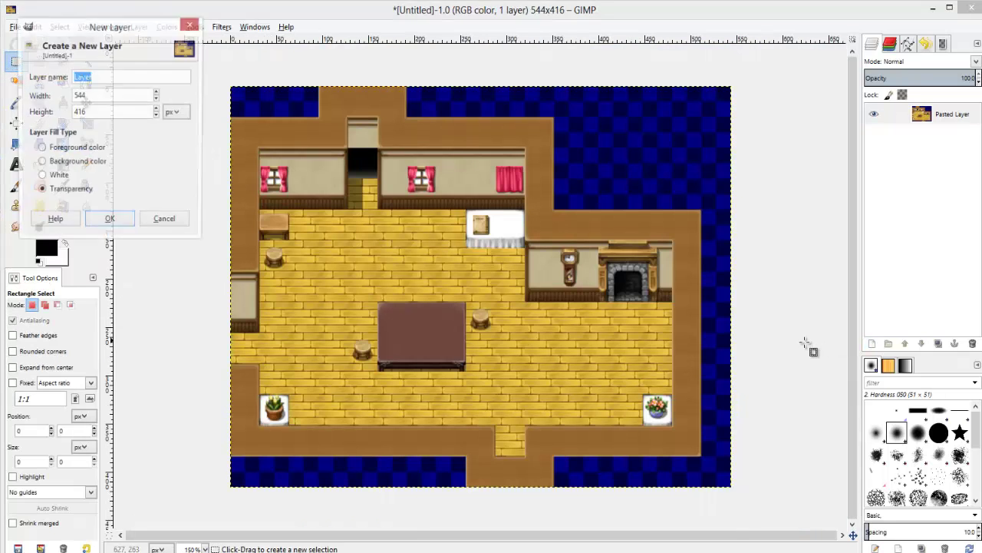
left_click(110, 221)
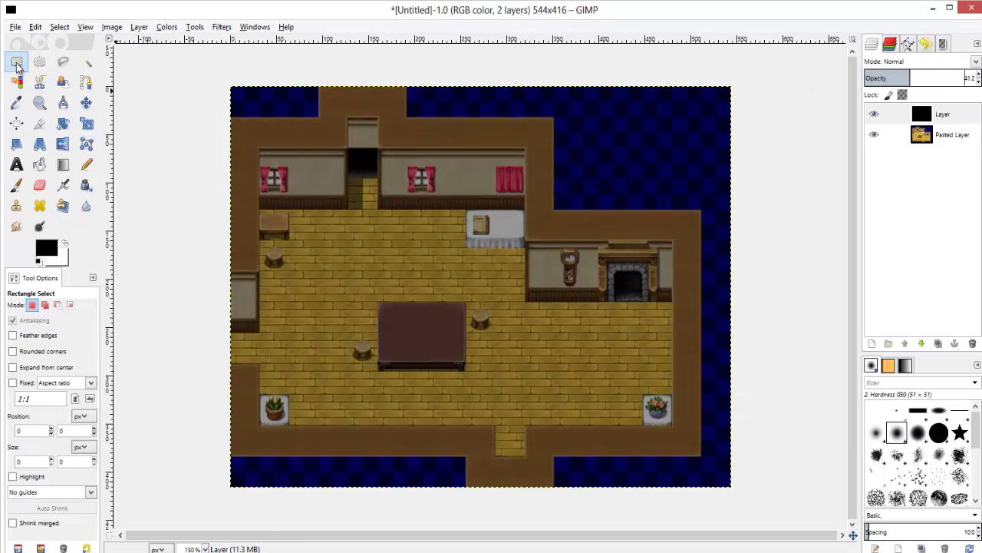
left_click(38, 61)
left_click_drag(906, 78, 896, 79)
Select ovals around the middle and left windows and add one over the right-hand floor.
left_click_drag(442, 150, 400, 237)
left_click_drag(303, 148, 244, 238)
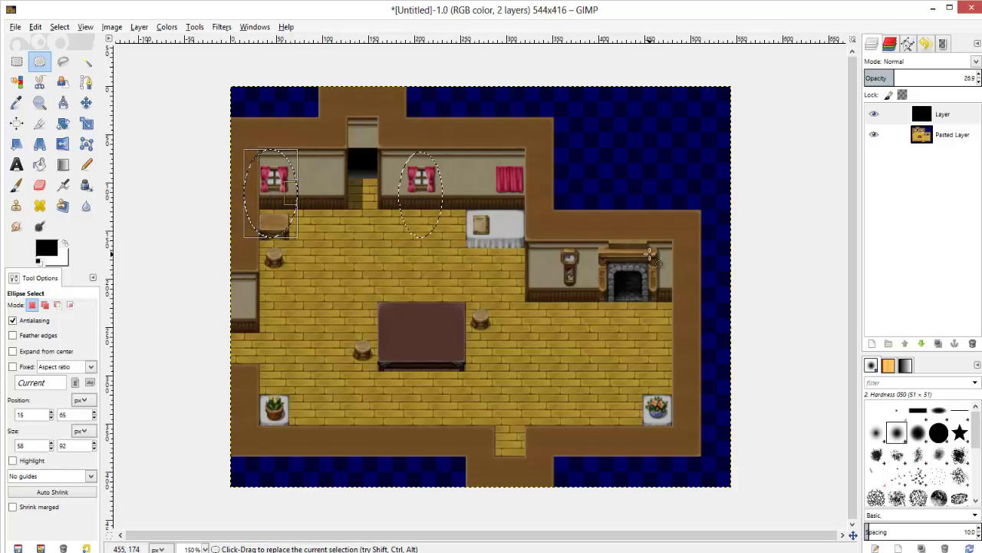
key("shift")
left_click_drag(692, 386, 631, 310, "shift")
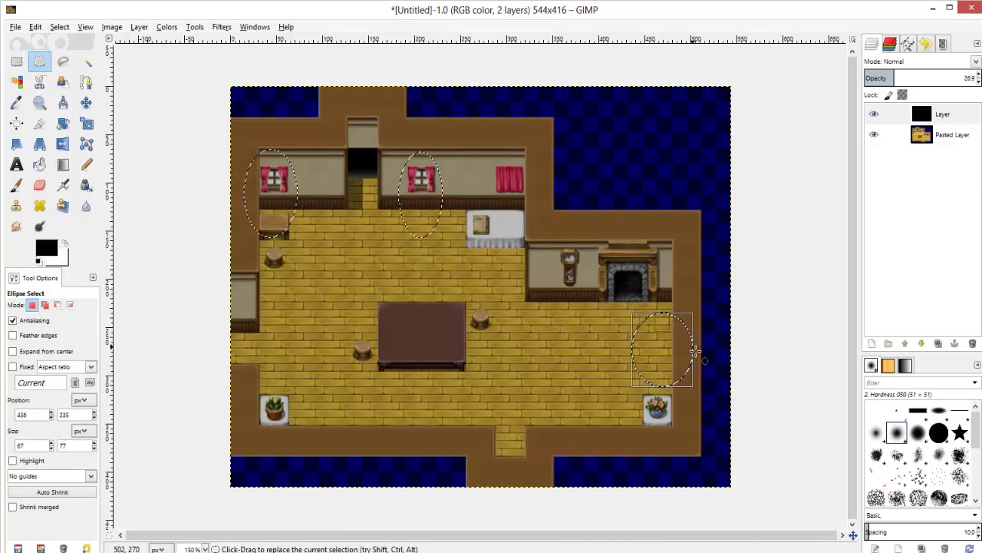
left_click_drag(691, 349, 705, 368)
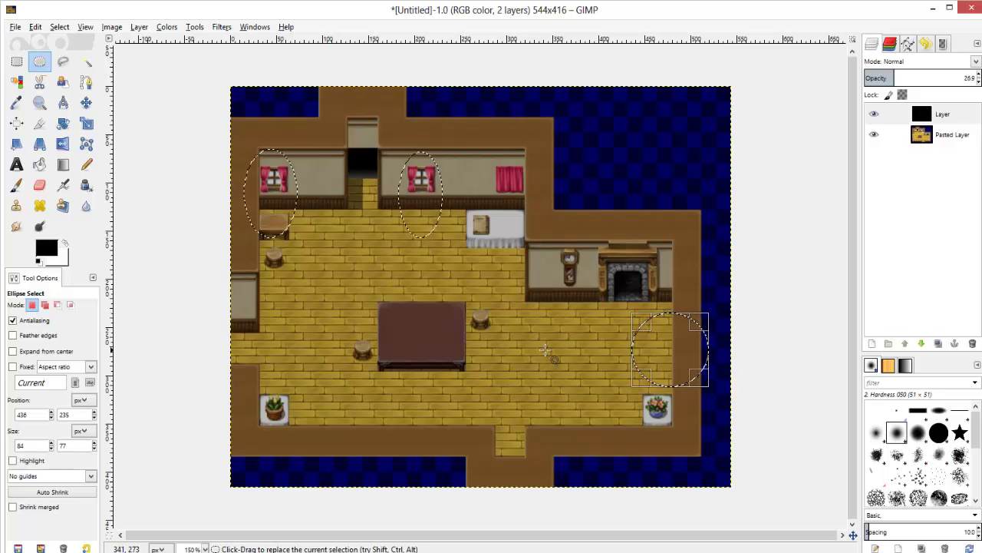
Feather the oval selections by 25 px, test-clear them, then undo back to the ovals.
right_click(493, 210)
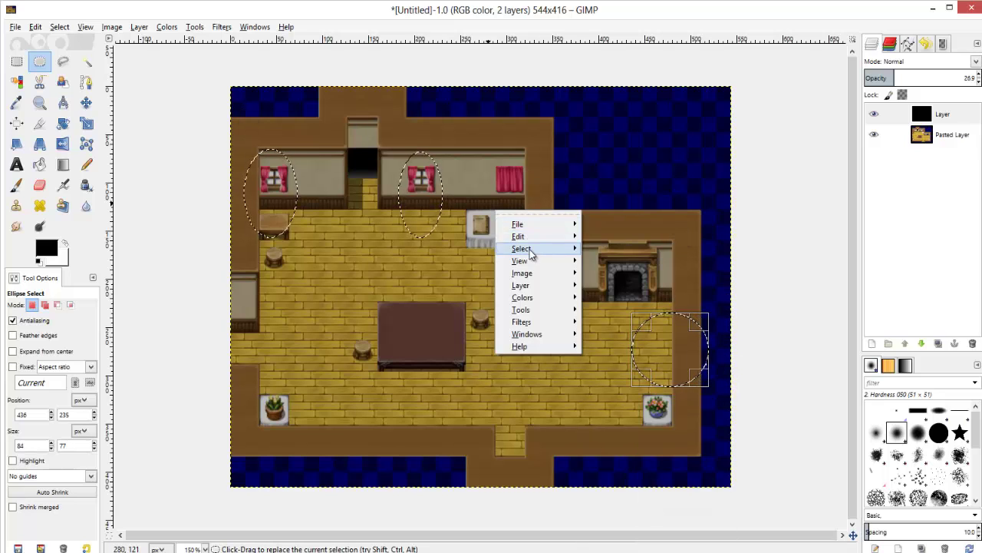
left_click(441, 214)
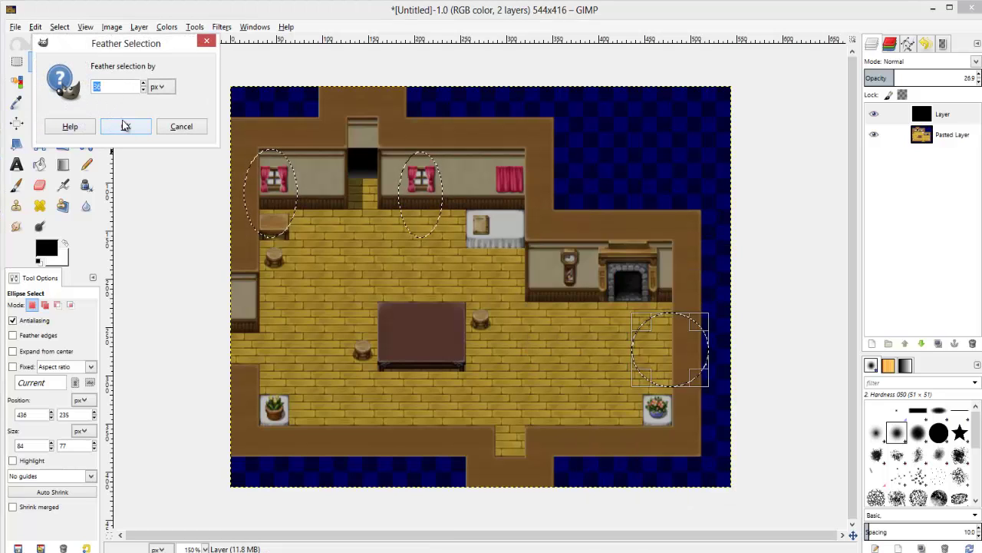
type("24")
key("BackSpace")
type("5")
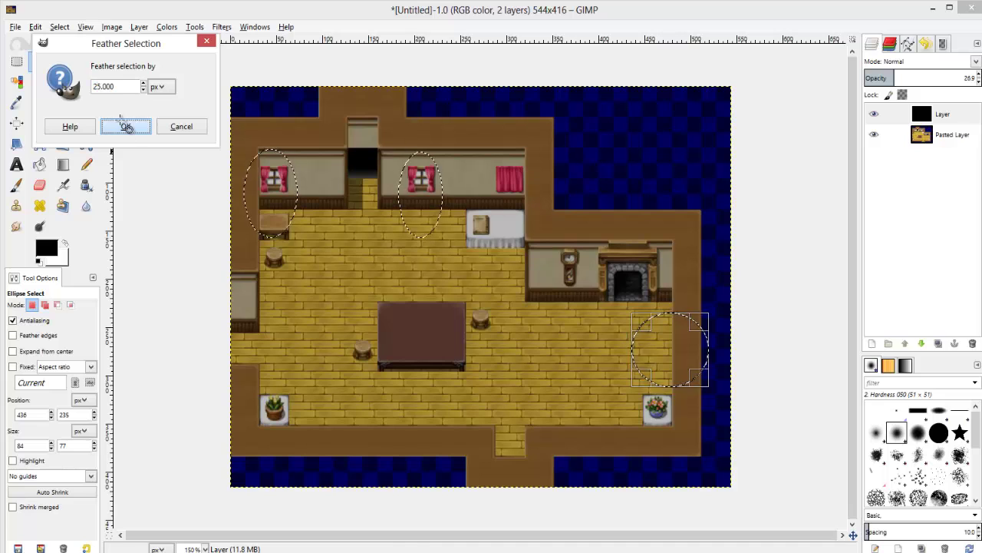
left_click(125, 126)
left_click(16, 61)
left_click(682, 184)
key("ctrl")
key("ctrl+z")
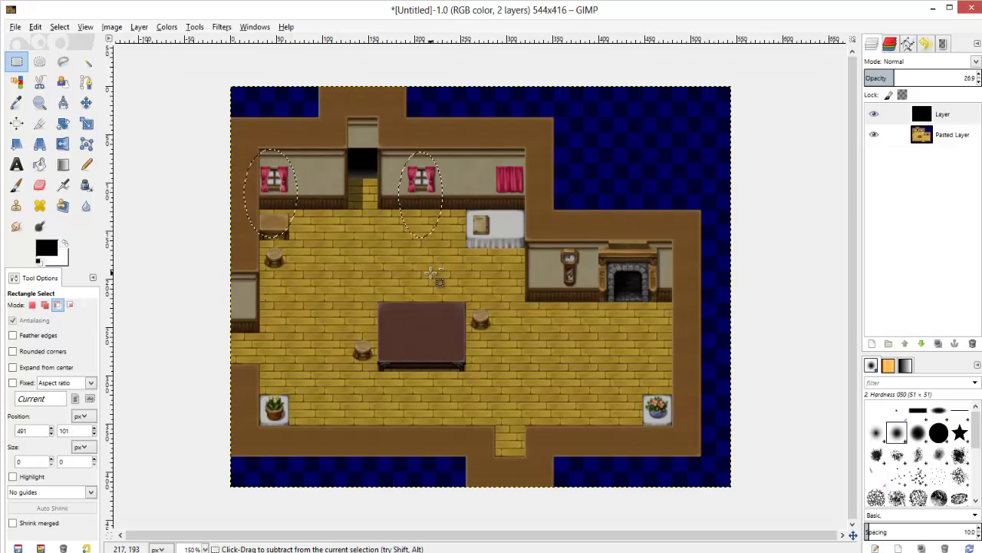
Re-feather the oval selections with a 16 px radius.
right_click(432, 272)
mouse_move(460, 313)
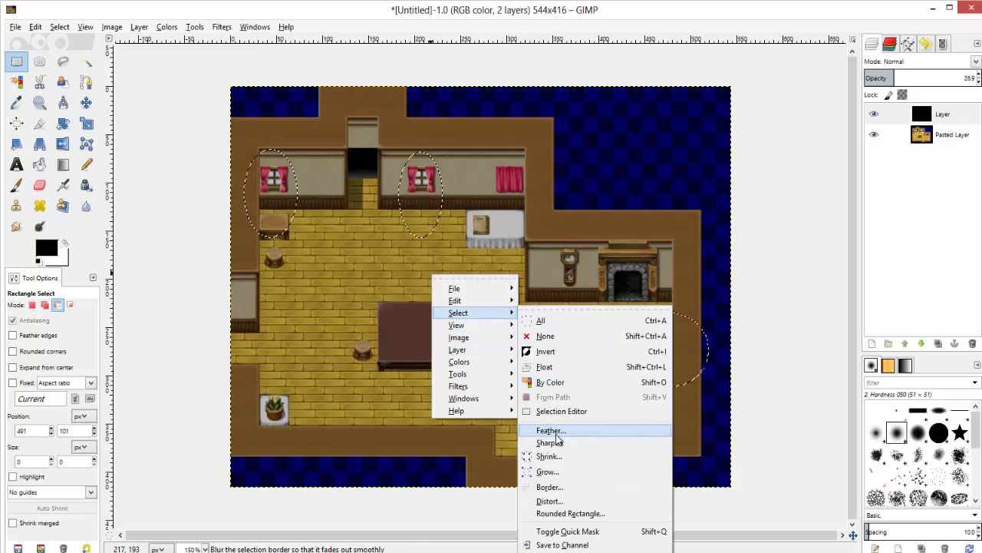
left_click(554, 431)
key("BackSpace")
key("BackSpace")
type("16")
left_click(141, 142)
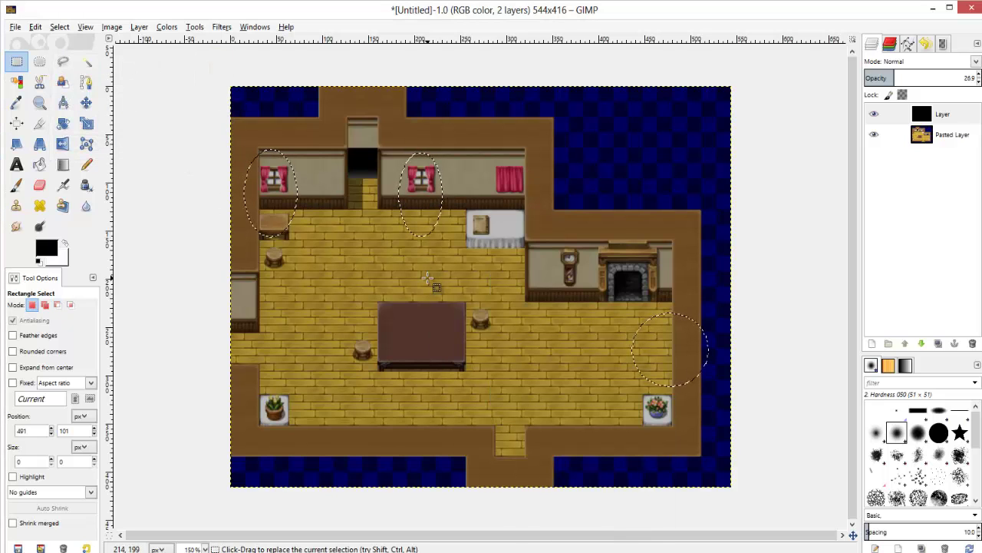
Raise the dark layer's opacity slightly and browse the filter menus without applying anything.
left_click(358, 109)
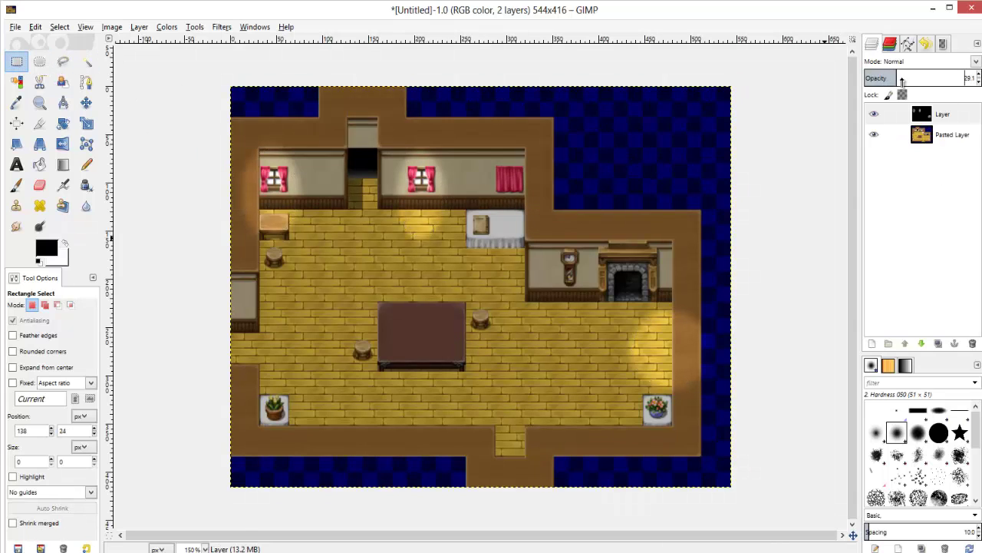
left_click_drag(907, 79, 896, 79)
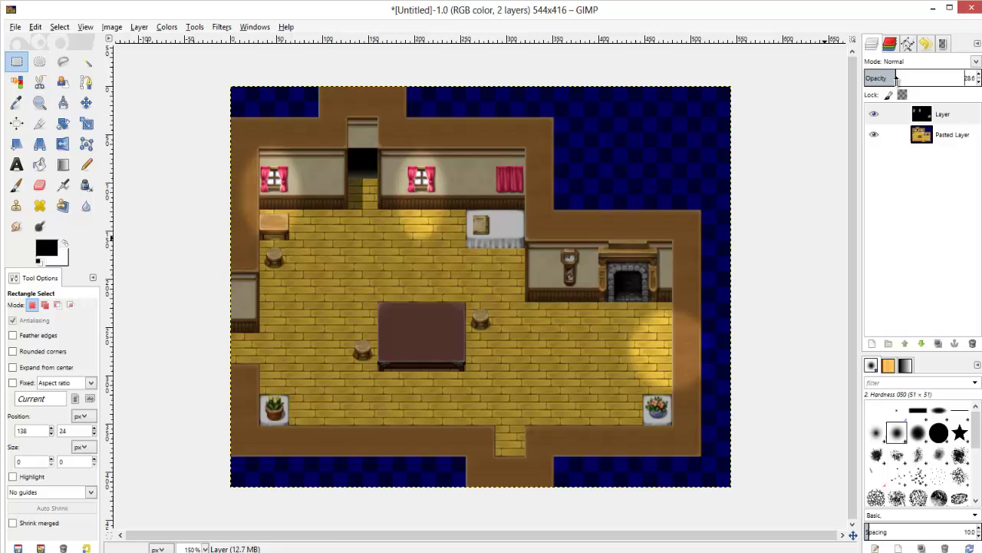
right_click(485, 320)
mouse_move(520, 436)
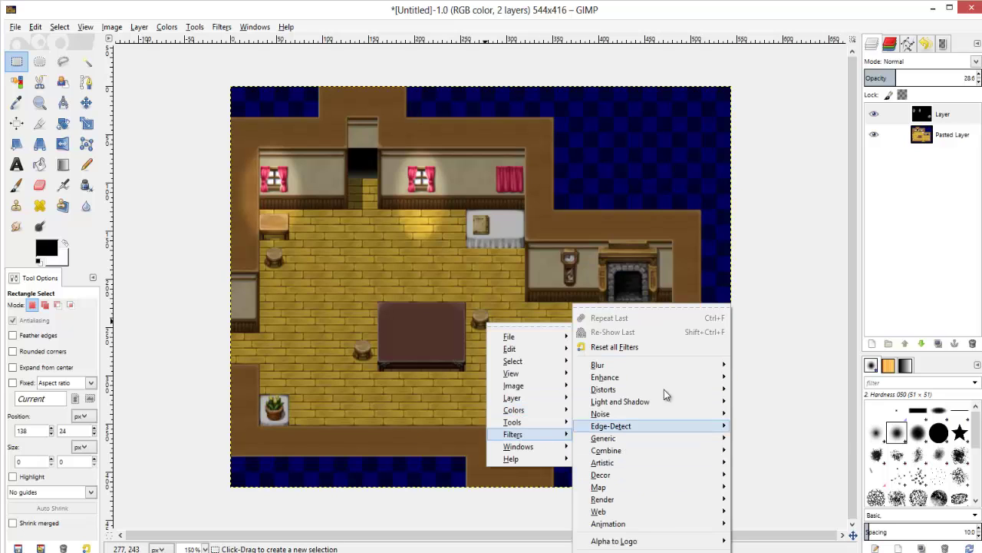
left_click(522, 285)
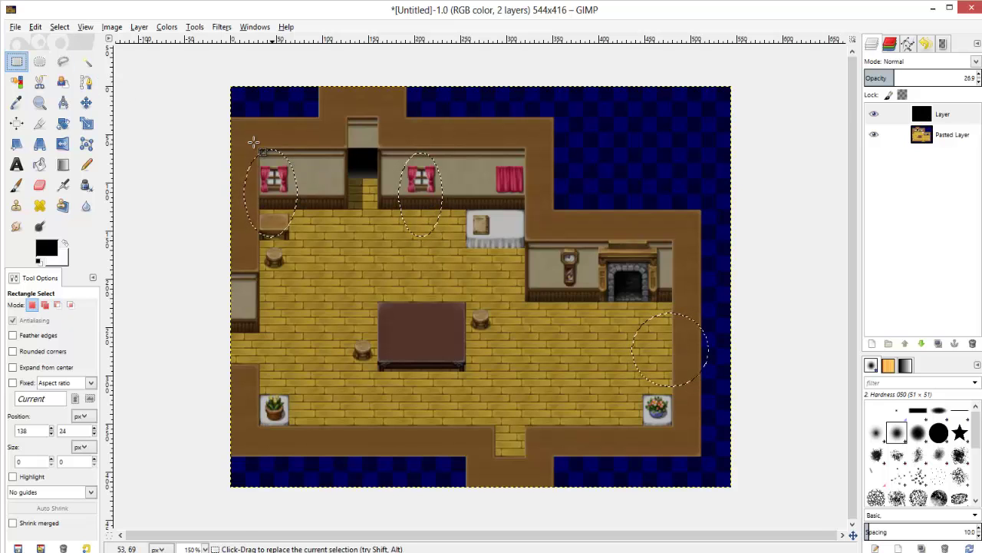
Subtract the strips along the left and right walls from the oval selection.
scroll(328, 144, "up", 4, "ctrl")
scroll(350, 167, "left", 5, "shift")
left_click_drag(350, 162, 414, 452, "ctrl")
scroll(400, 208, "up", 2, "ctrl")
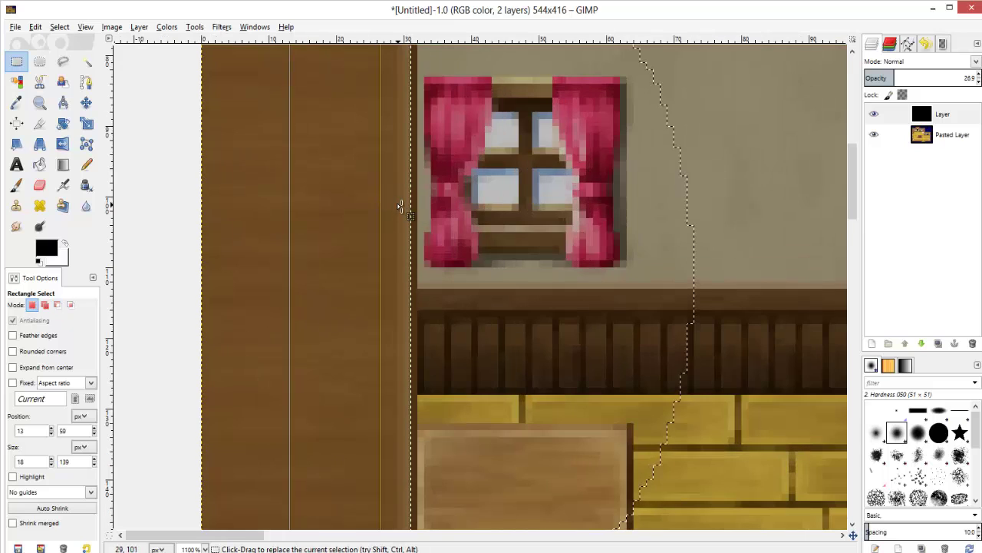
left_click_drag(404, 209, 412, 213)
scroll(413, 215, "down", 6, "ctrl")
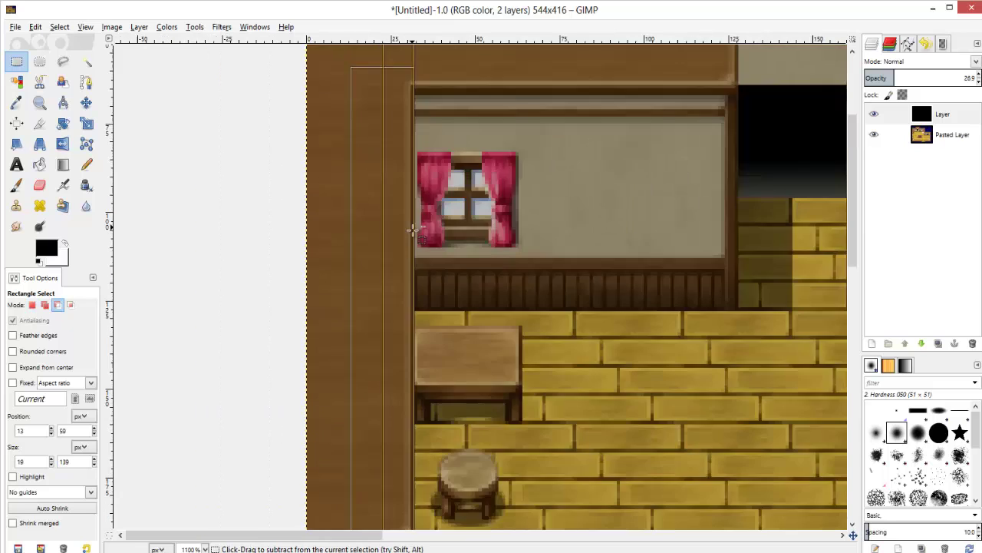
scroll(313, 187, "up", 2, "ctrl")
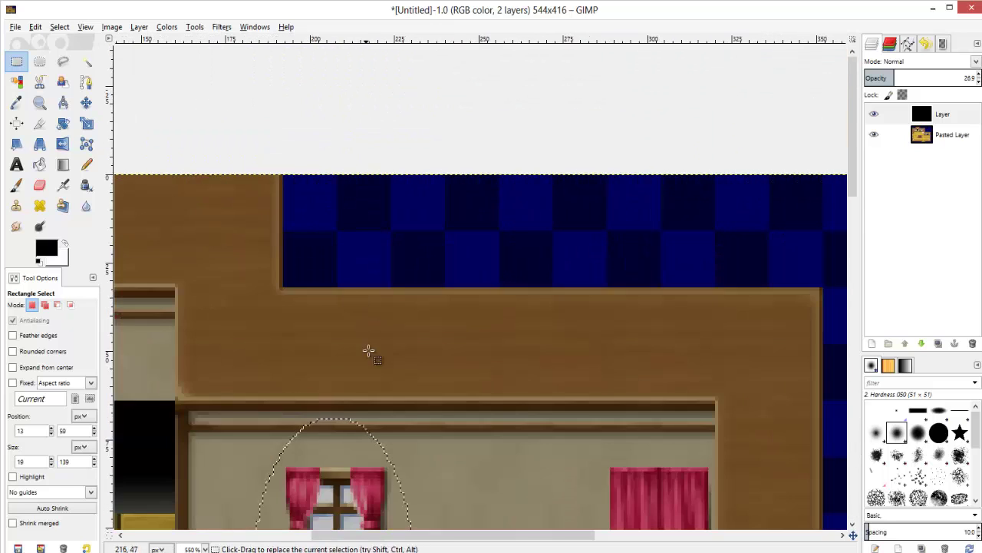
scroll(368, 350, "down", 5)
scroll(489, 212, "down", 3)
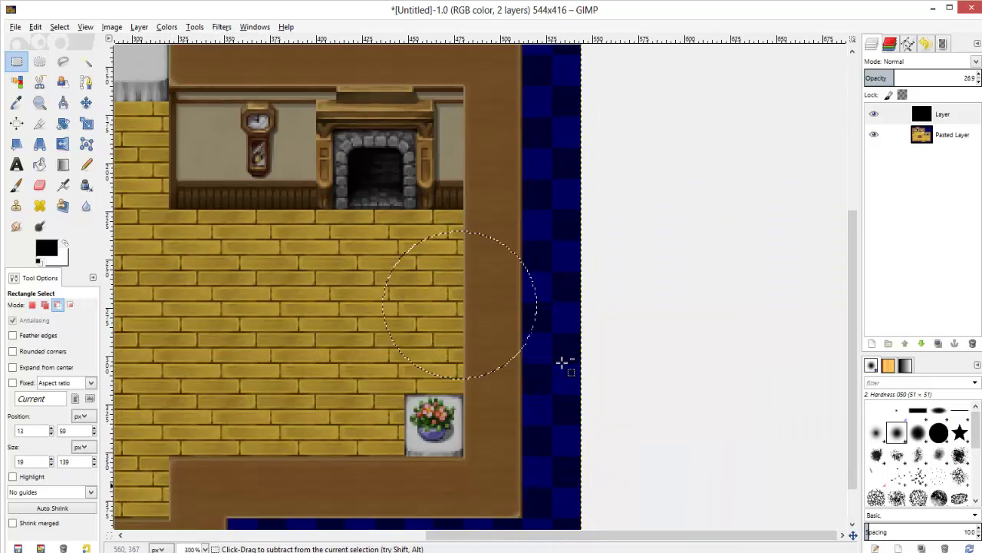
left_click_drag(610, 483, 471, 108, "ctrl")
scroll(474, 184, "up", 5, "ctrl")
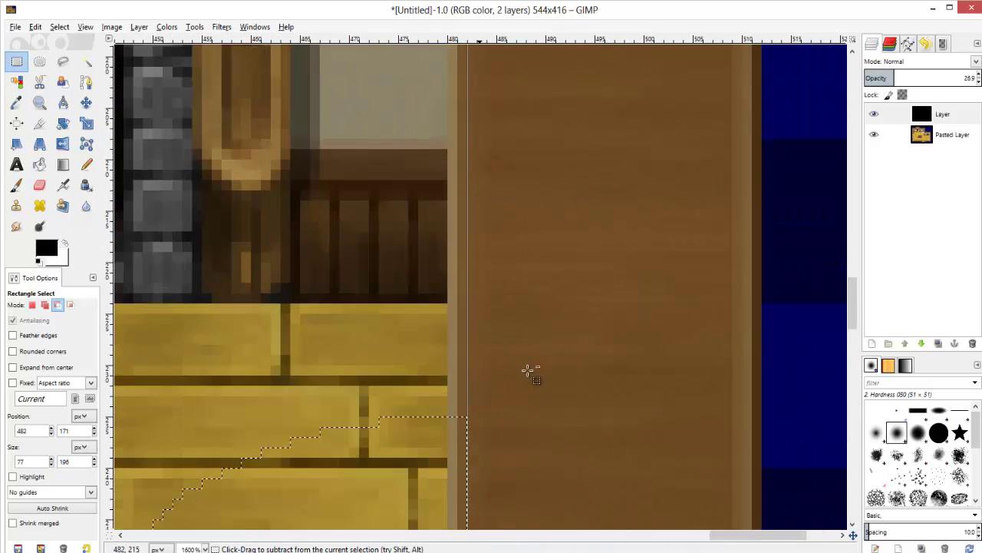
left_click_drag(471, 397, 459, 397)
scroll(458, 397, "down", 6, "ctrl")
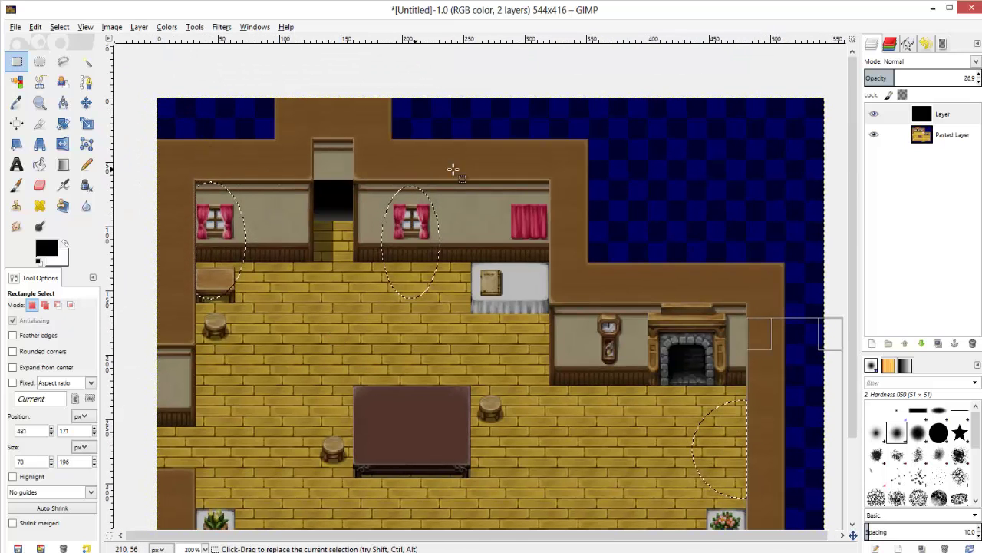
Fill the selected ovals on the dark layer to create light pools, then deselect.
left_click(39, 164)
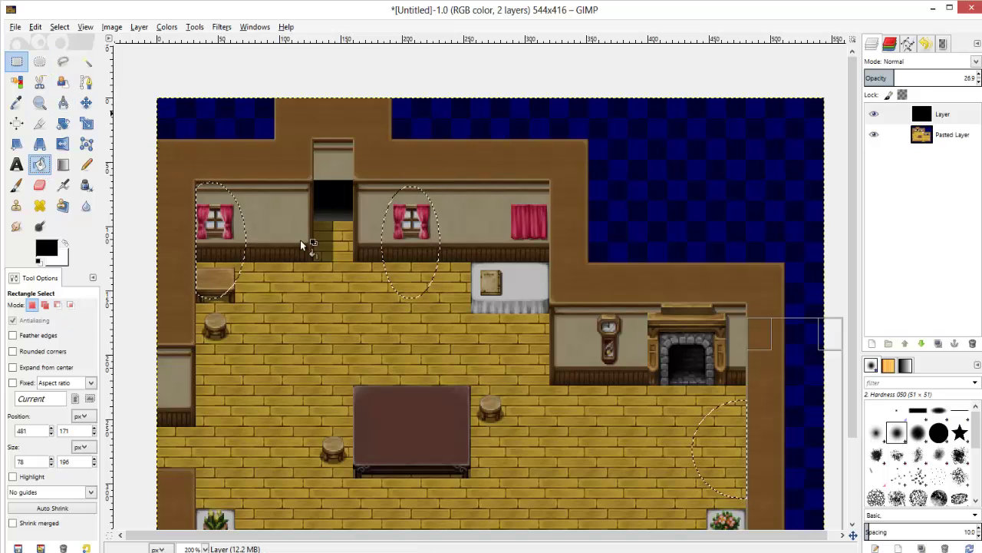
left_click(396, 282)
left_click(17, 62)
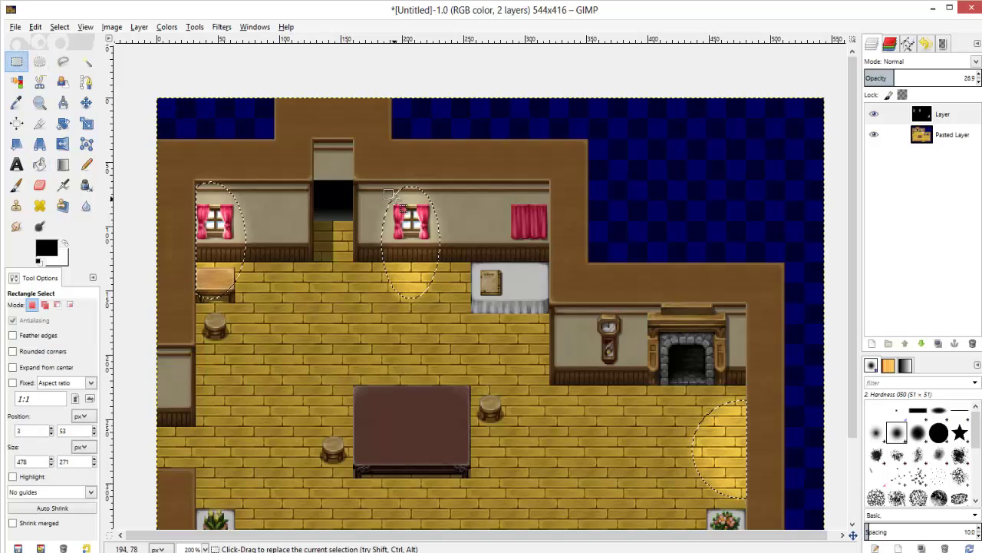
left_click(594, 181)
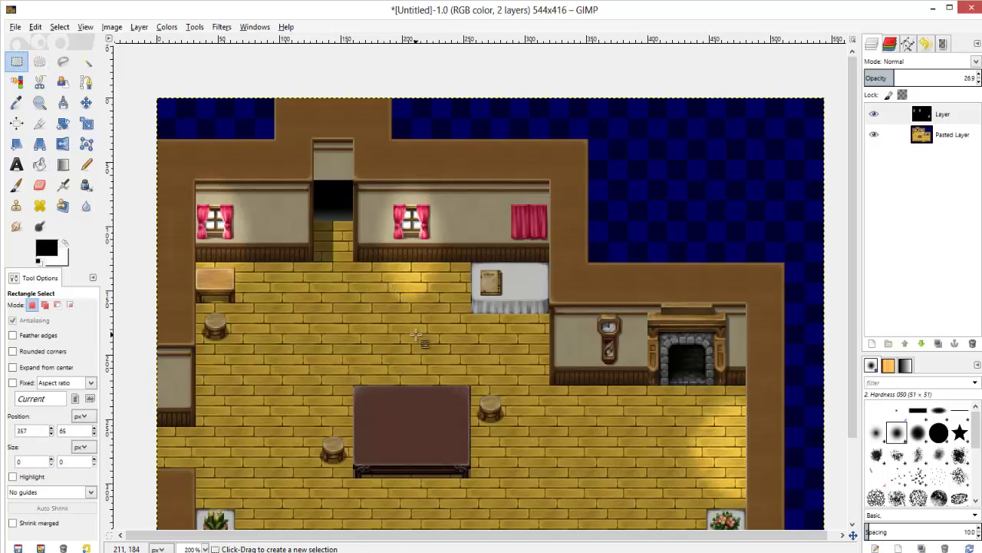
Select a strip along the left outer wall, then cancel the selection.
left_click_drag(185, 321, 112, 175)
left_click(38, 166)
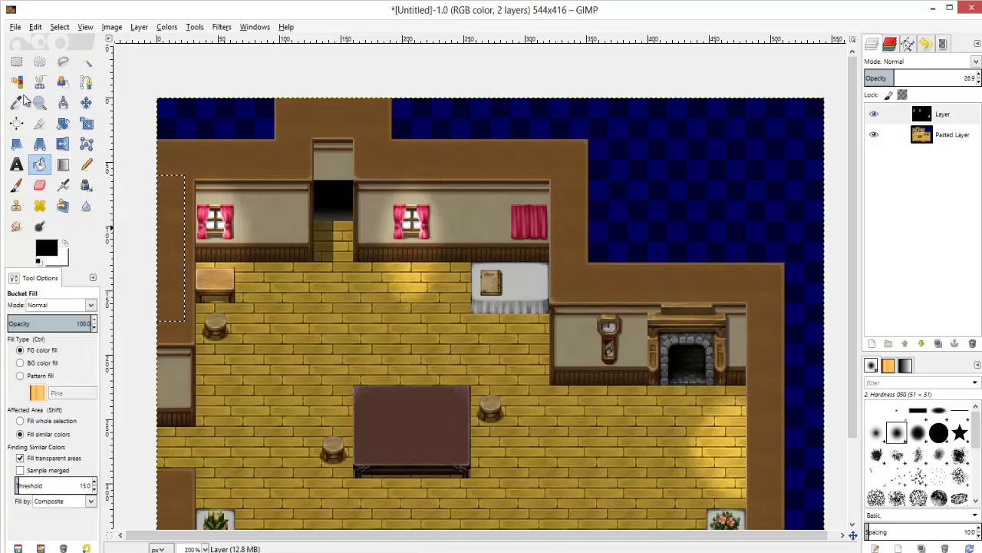
left_click(17, 62)
left_click(313, 257)
right_click(313, 257)
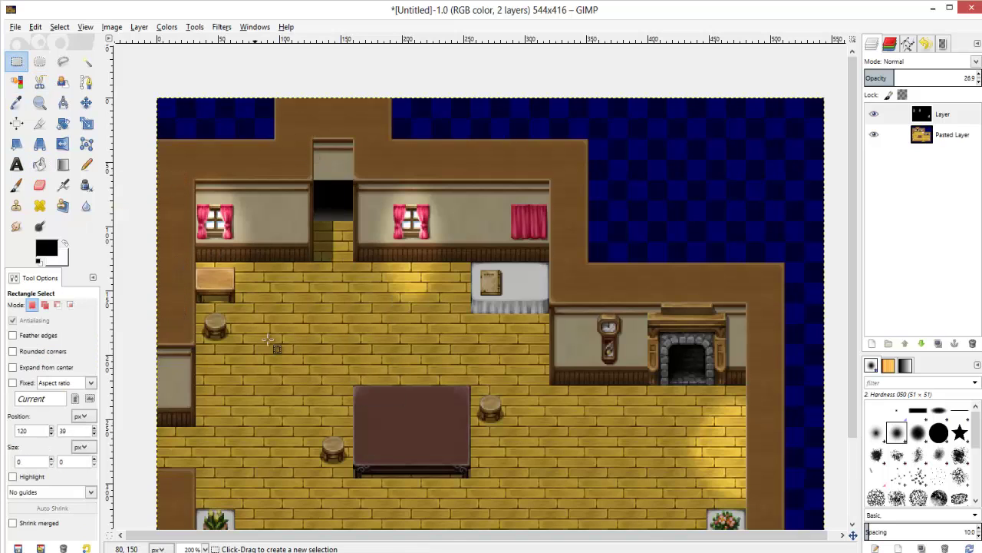
left_click(257, 301)
scroll(279, 379, "down", 1, "ctrl")
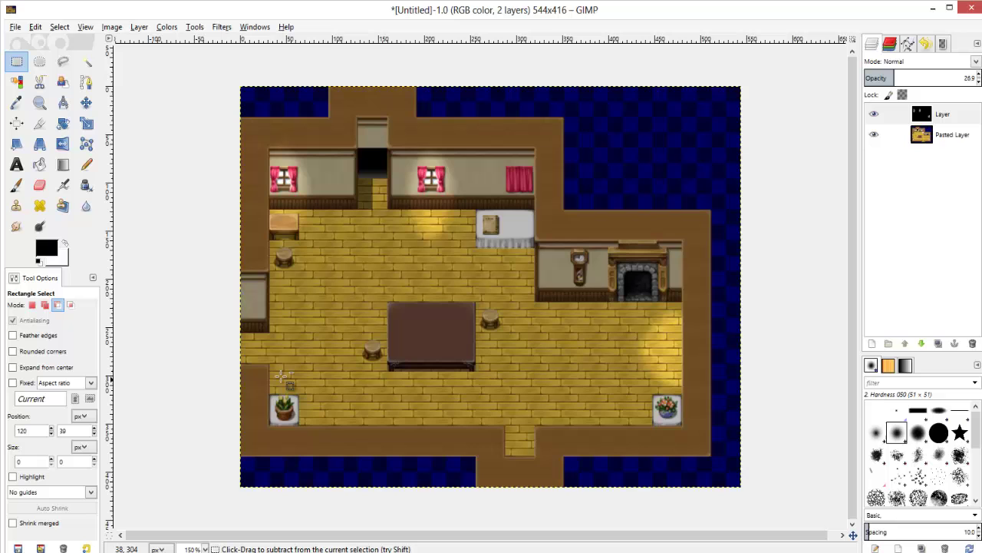
Apply a 25 px Gaussian blur to the light patches and raise the layer opacity to 33.5.
scroll(352, 296, "up", 1, "ctrl")
right_click(353, 304)
mouse_move(379, 416)
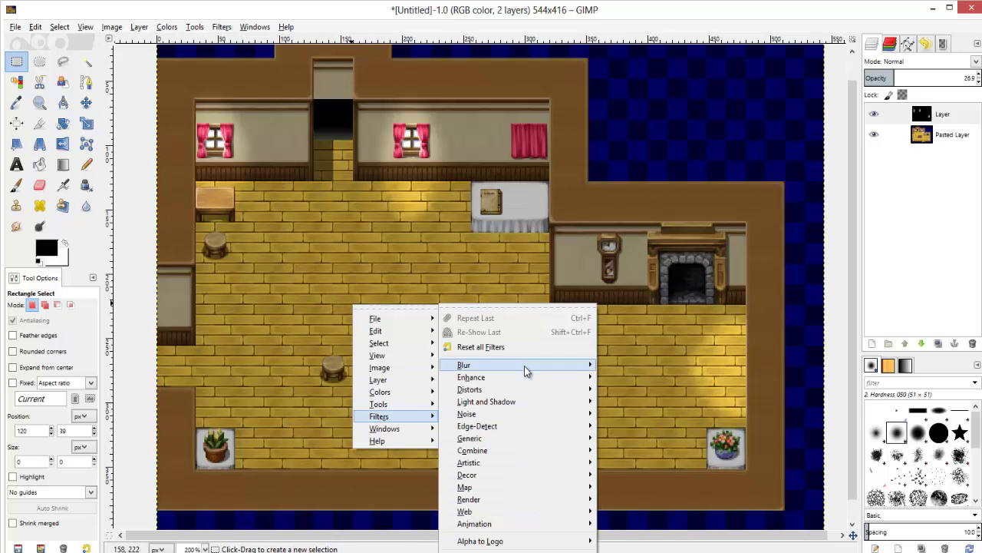
mouse_move(524, 365)
left_click(633, 377)
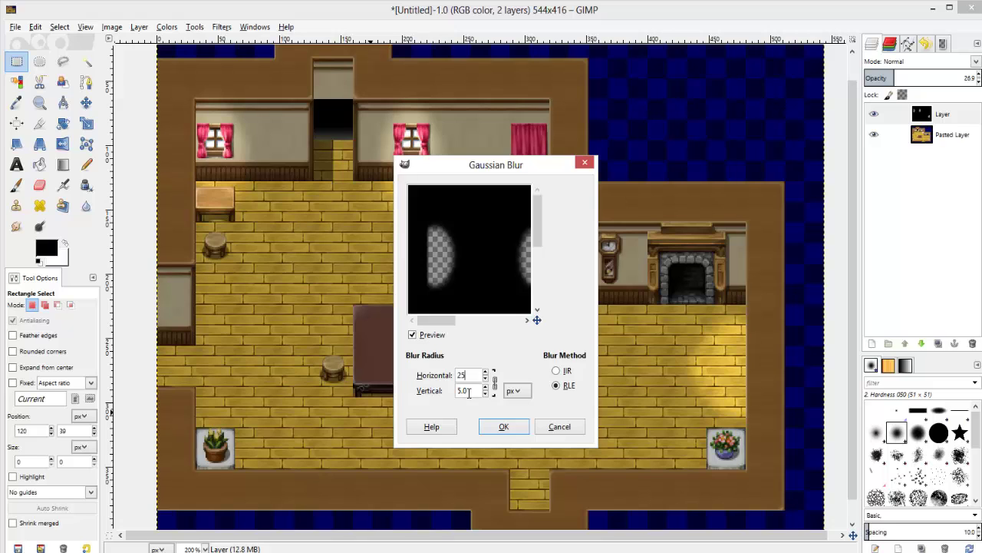
left_click(503, 426)
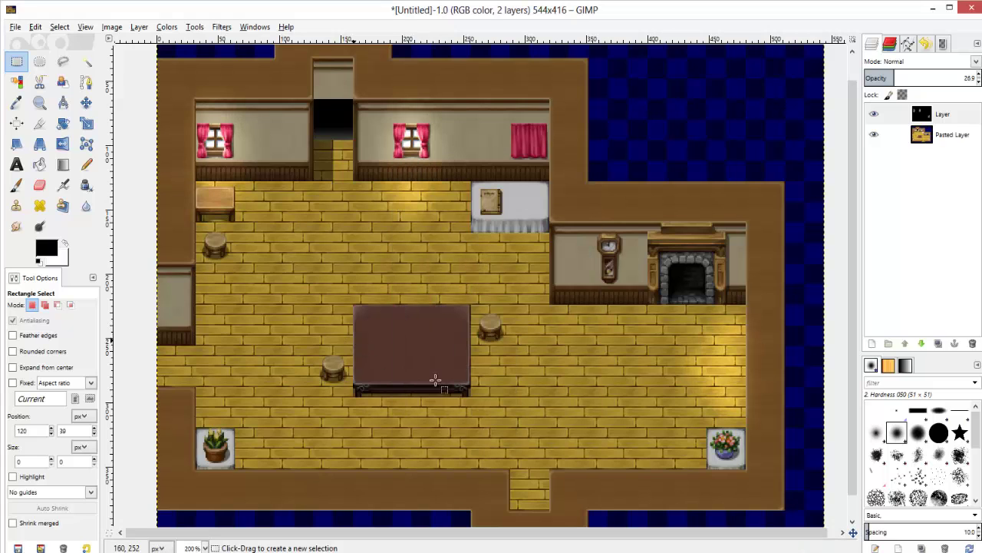
scroll(530, 391, "down", 1, "ctrl")
left_click_drag(905, 78, 902, 78)
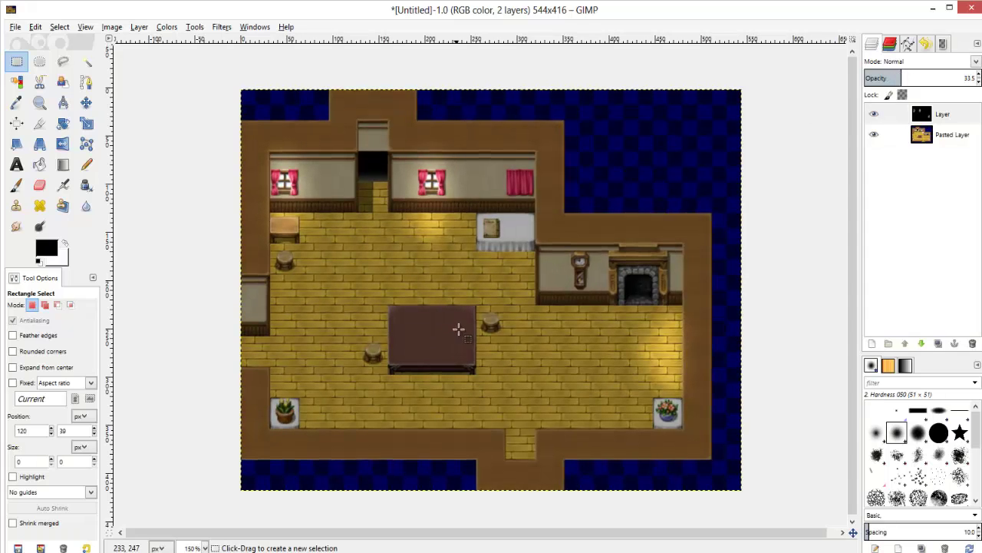
scroll(465, 370, "up", 1, "ctrl")
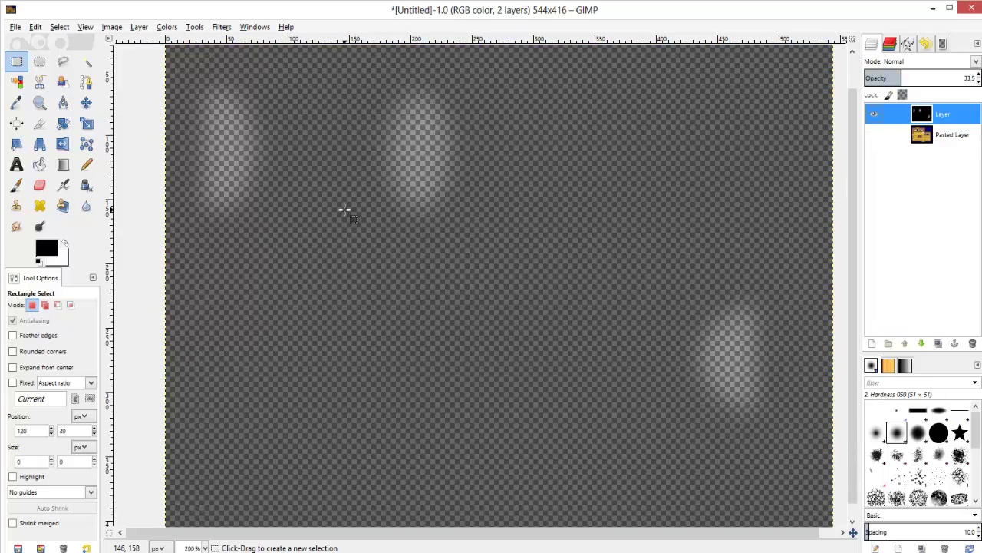
Export the GIMP lighting layer as LivingRoom.png into the game's Graphics/Pictures folder.
left_click(882, 469)
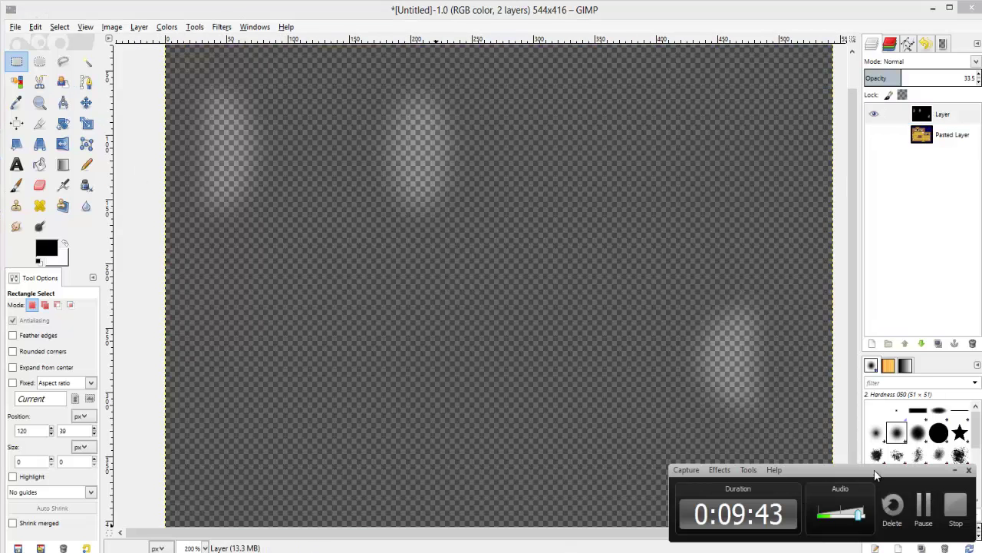
key("ctrl+shift+e")
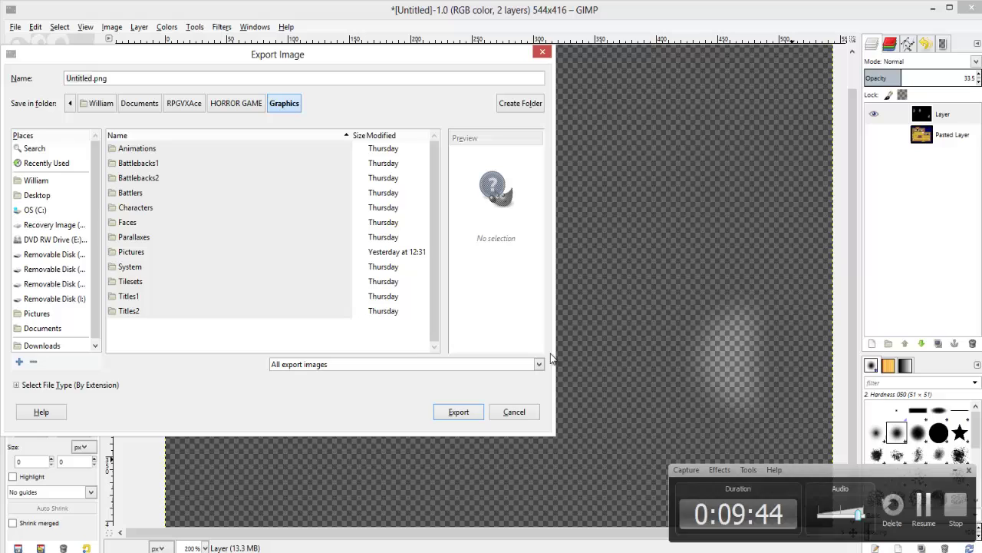
left_click(140, 267)
left_click(126, 283)
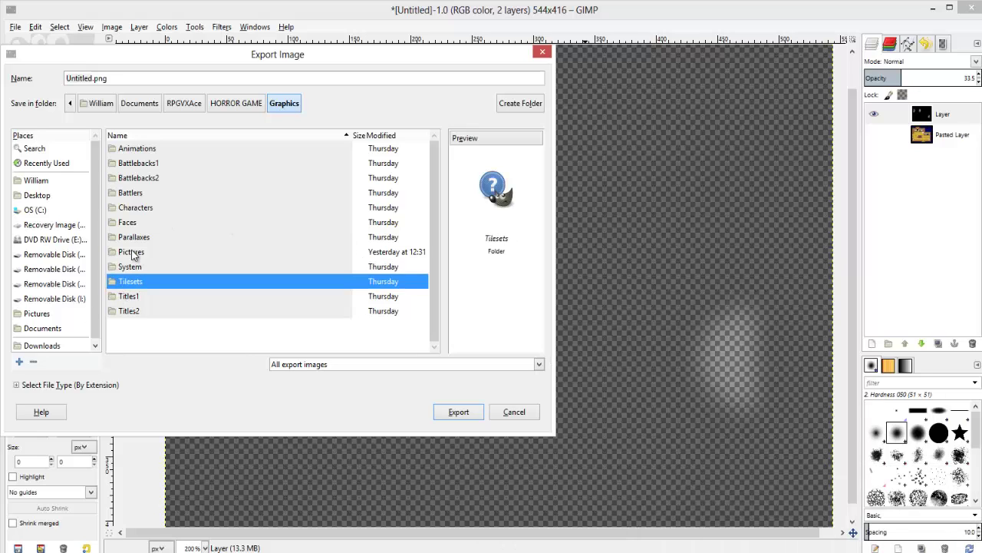
double_click(134, 252)
double_click(79, 80)
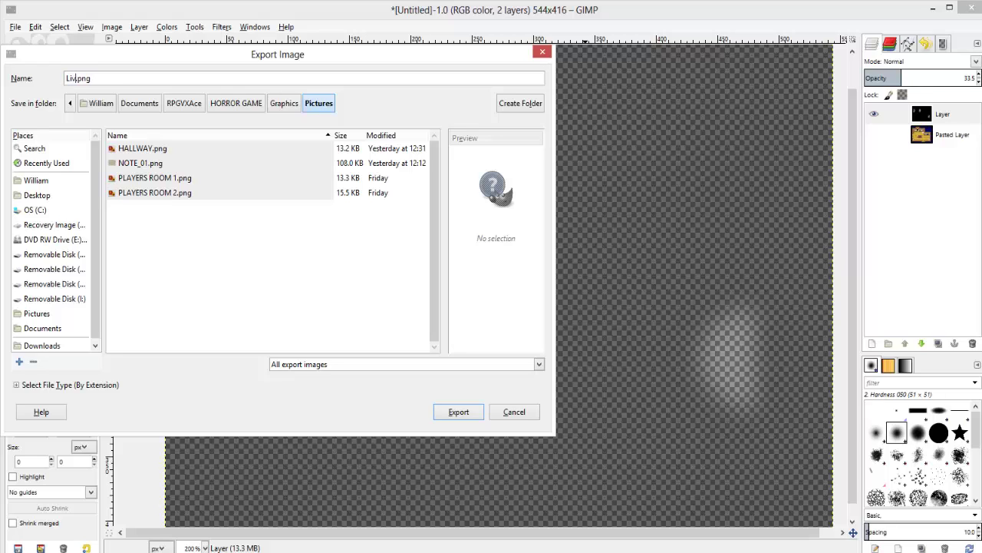
type("LivingRoom")
key("Return")
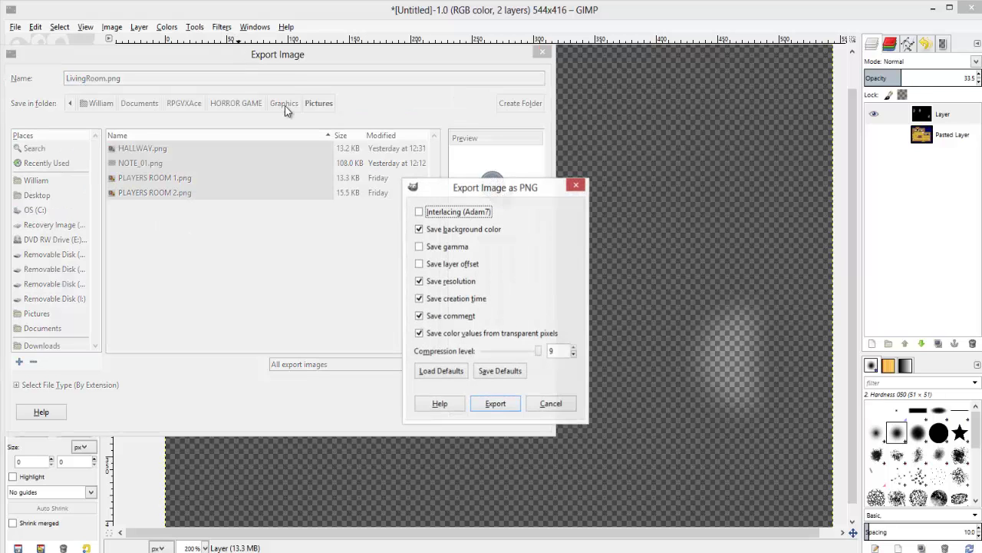
Untick transparent-pixel colour, comment, creation time, resolution and background colour, then export the PNG.
left_click(482, 334)
left_click(471, 316)
left_click(470, 300)
left_click(470, 282)
left_click(471, 233)
left_click(497, 404)
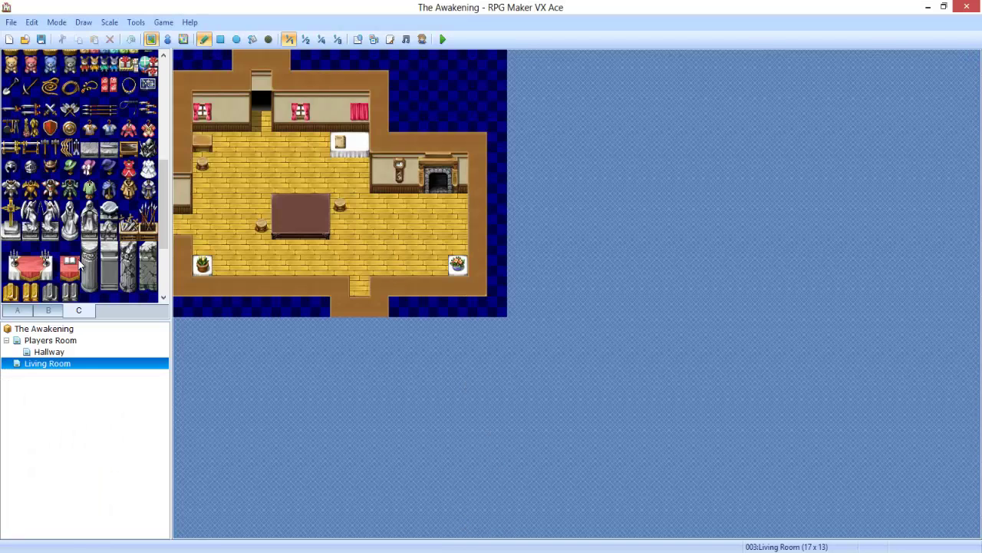
Switch to event editing mode and open the Living Room map.
left_click(46, 353)
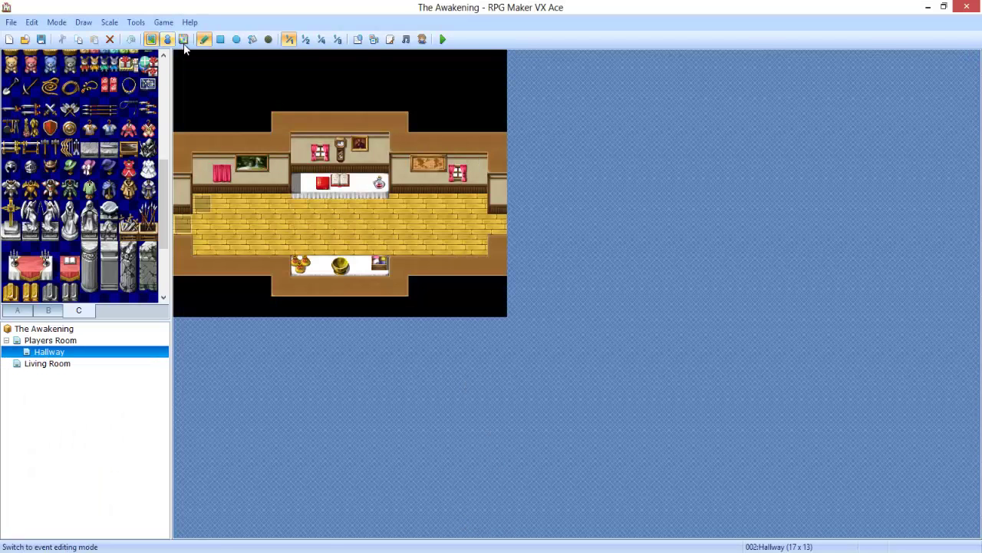
left_click(267, 39)
left_click(296, 185)
left_click(168, 39)
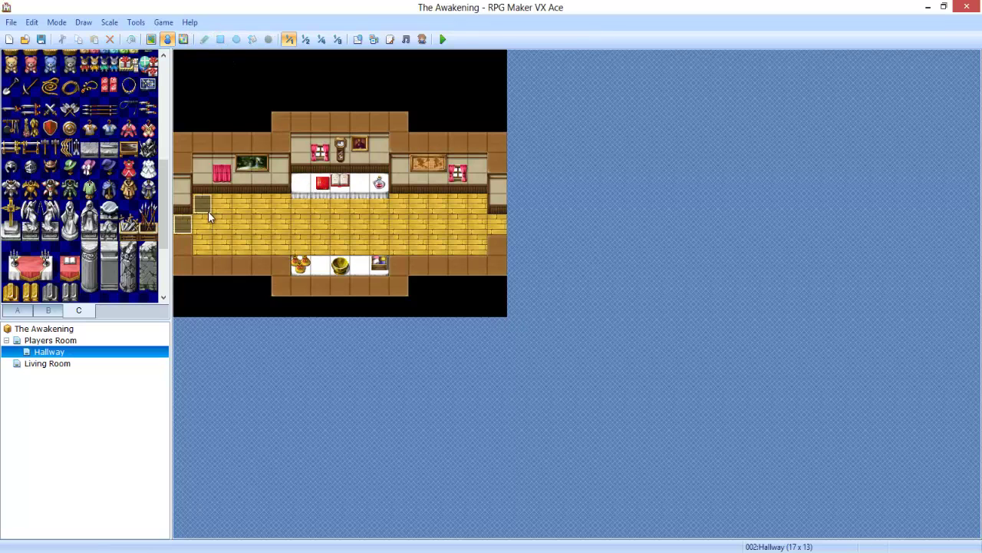
left_click(46, 363)
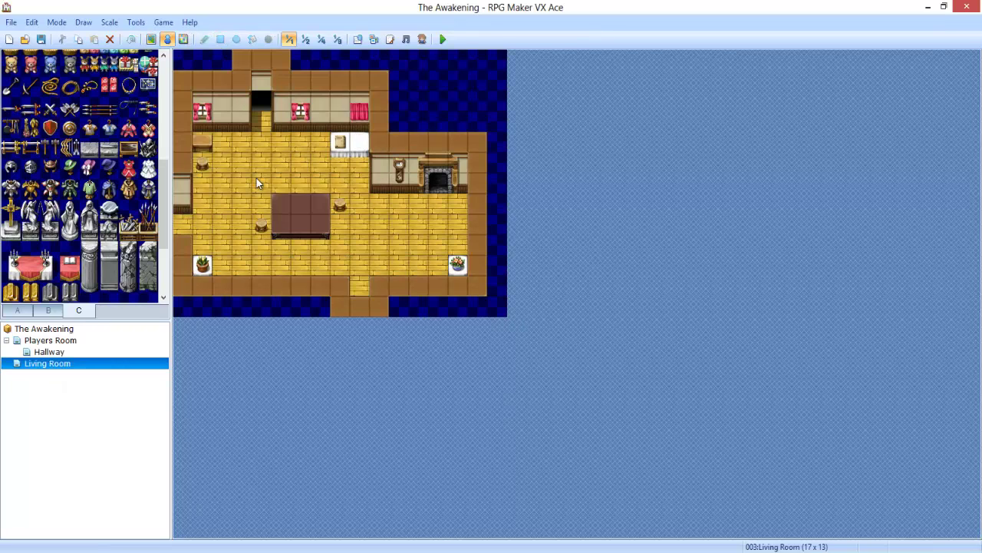
Edit the picture event's Show Picture command and browse the available picture graphics.
double_click(298, 144)
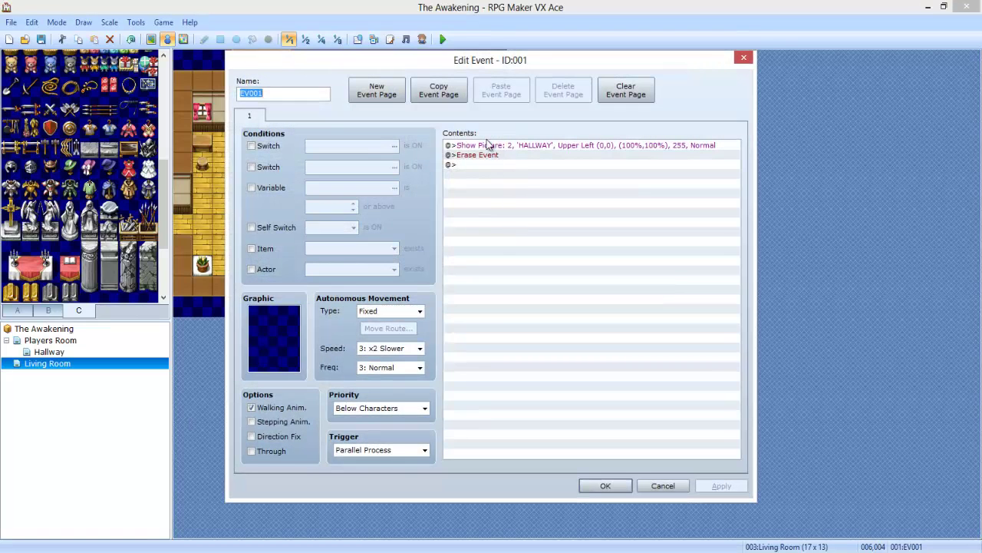
double_click(491, 145)
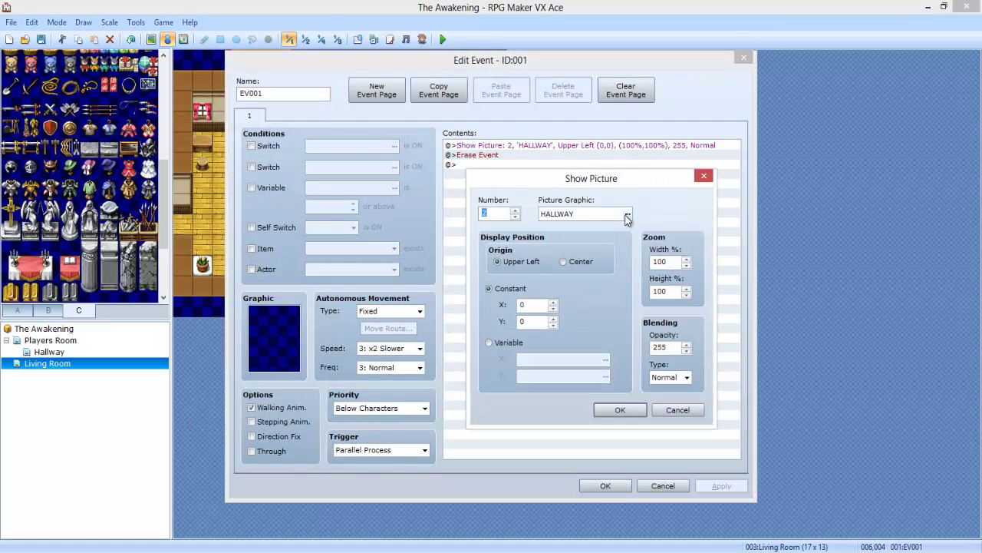
left_click(627, 215)
key("Down")
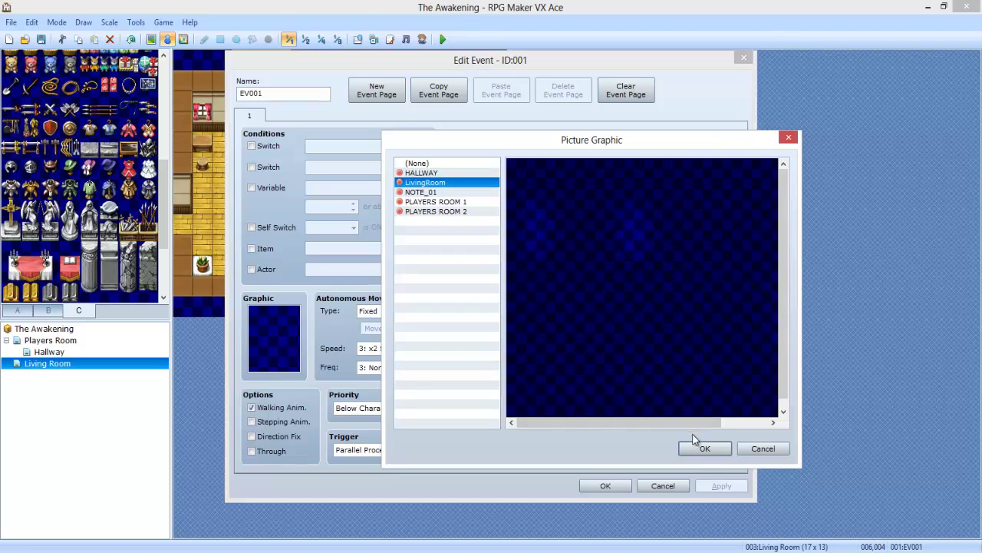
left_click(453, 174)
left_click(453, 183)
key("Down")
key("Up")
Choose LivingRoom instead of HALLWAY as the picture graphic and confirm the event.
left_click(453, 202)
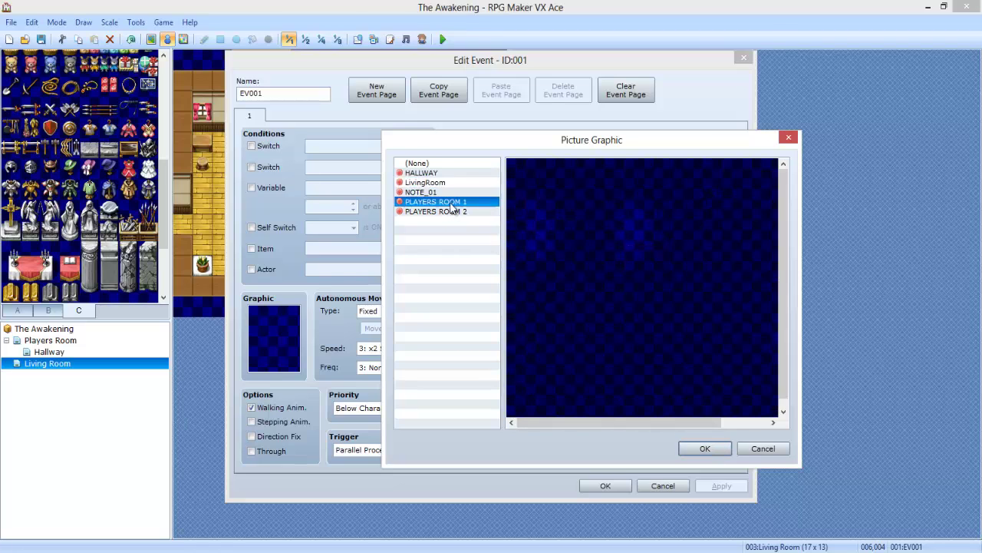
left_click(439, 175)
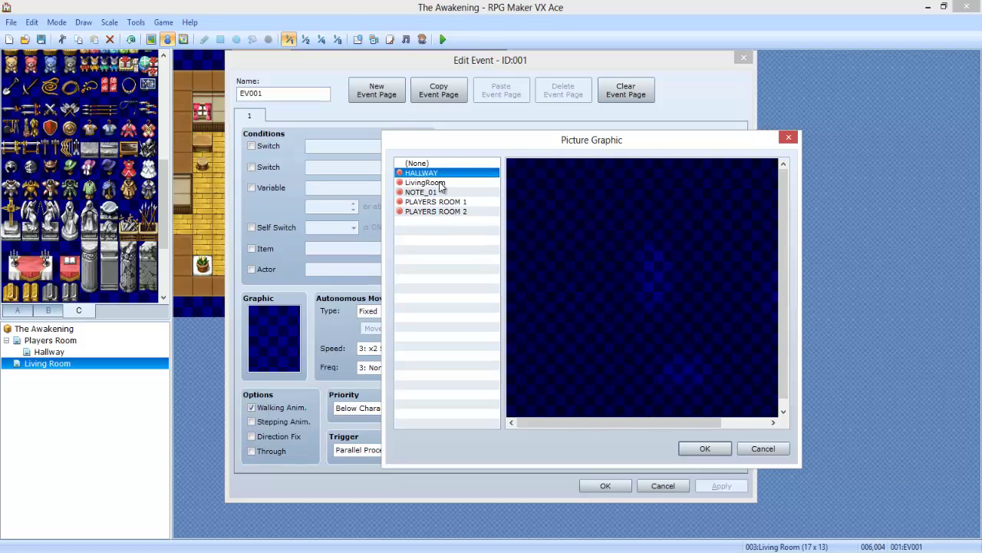
left_click(448, 201)
left_click(449, 211)
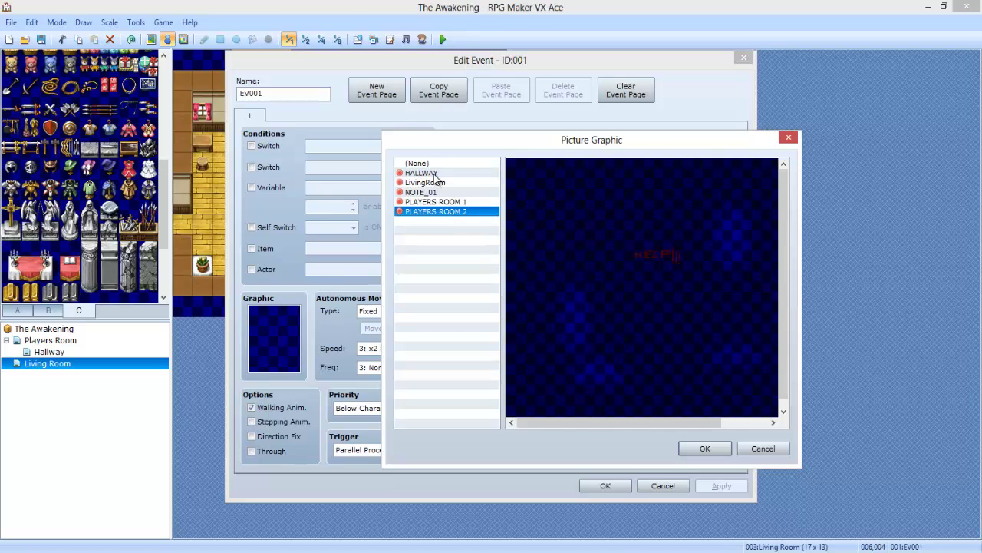
left_click(436, 182)
left_click(700, 448)
left_click(620, 407)
left_click(627, 486)
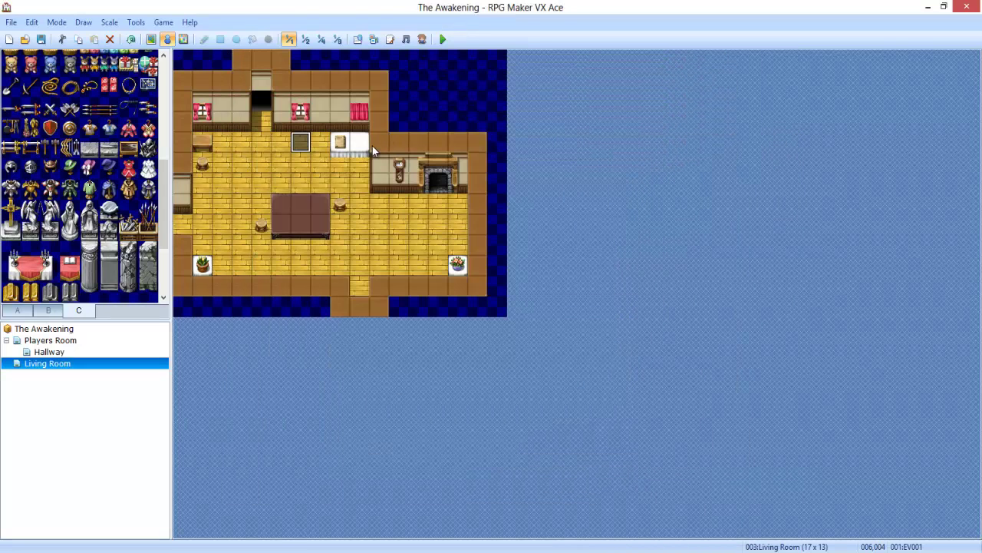
Playtest a new game, advance the opening dialogue and read the note from the desk.
left_click(442, 40)
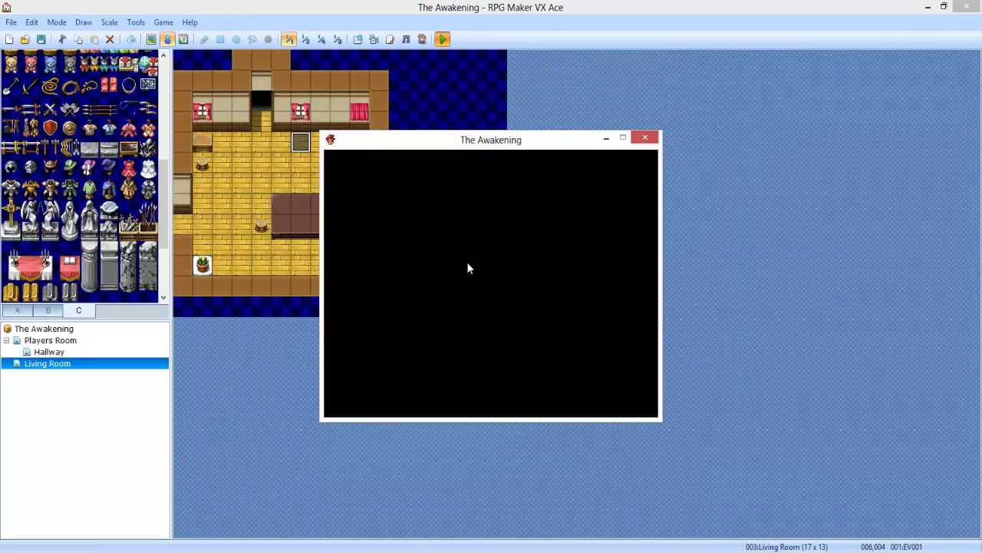
key("Return")
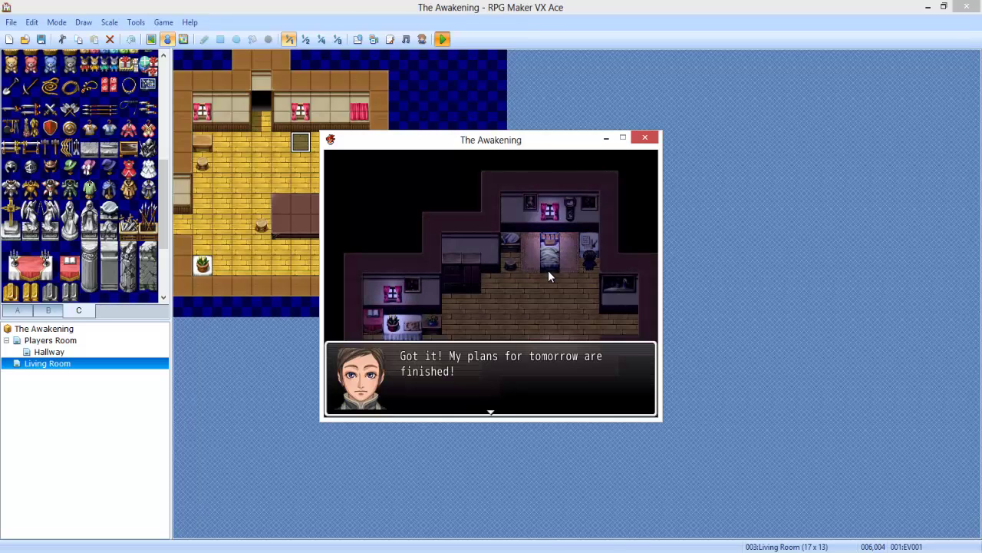
key("Return")
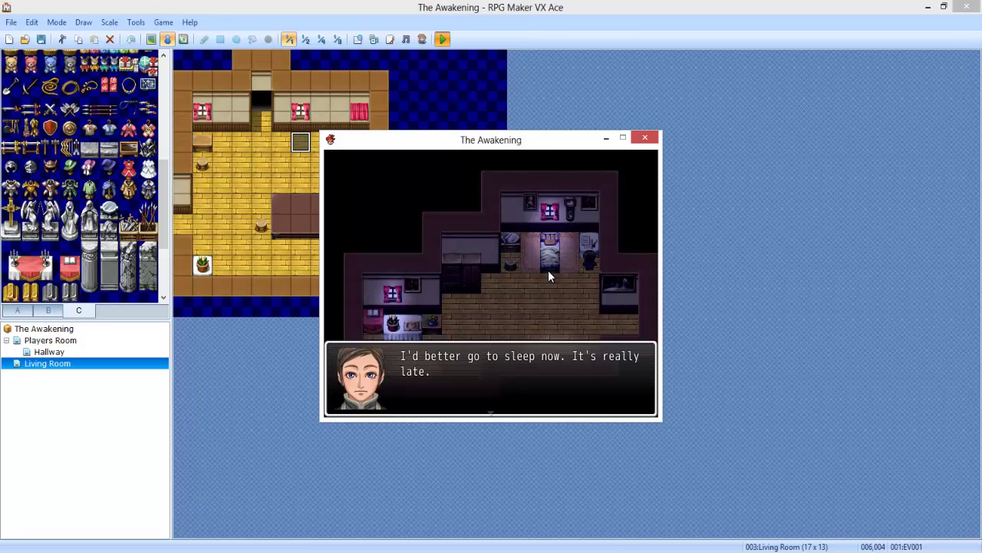
key("Return")
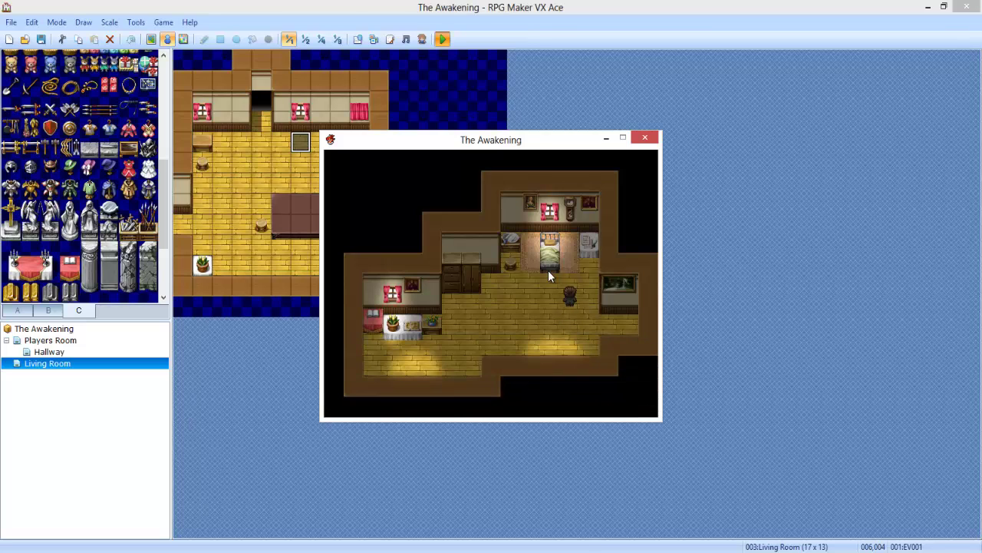
key("Return")
key("Return")
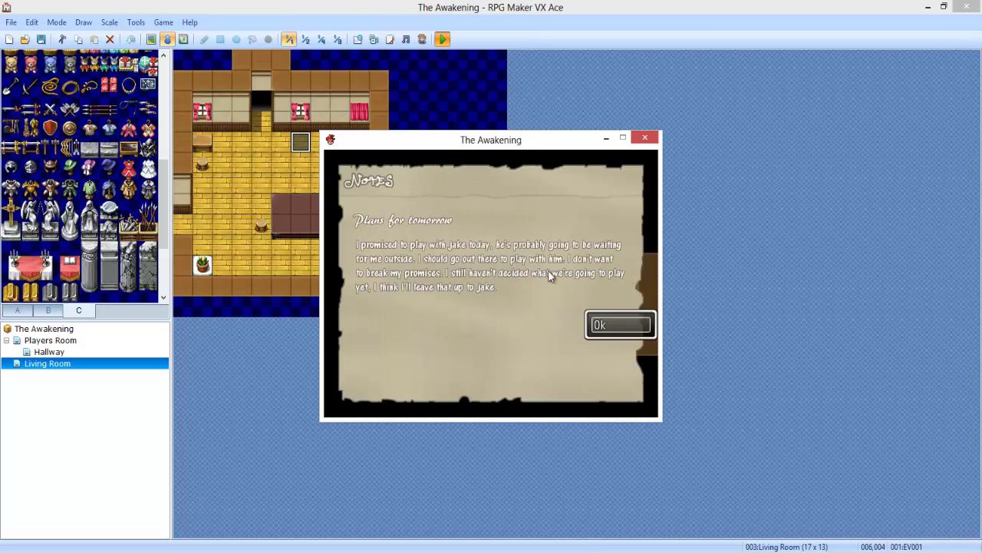
key("Return")
key("Down")
key("Down")
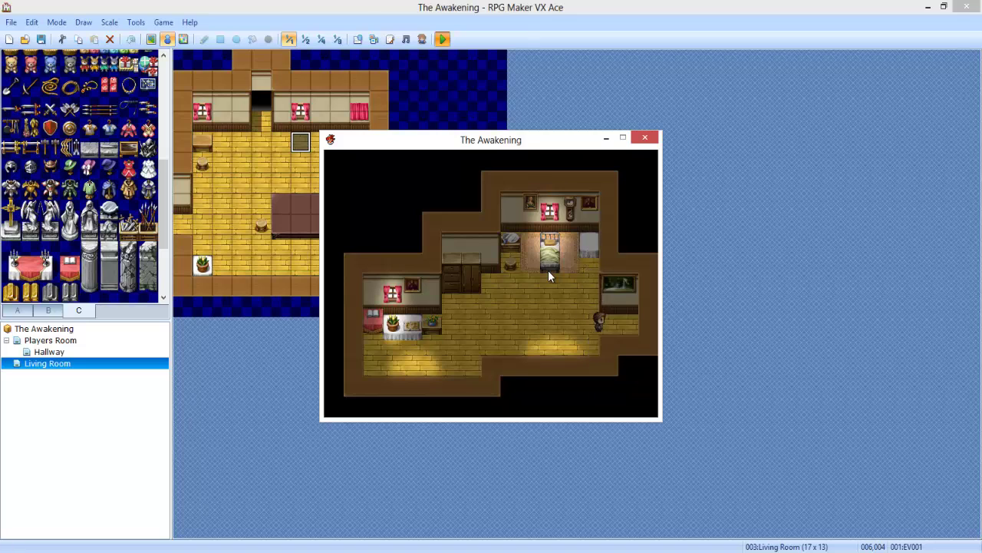
Walk from the bedroom into the hallway, check the save screen, and close the playtest.
key("Right")
key("Right")
key("Right")
key("Right")
key("Right")
key("Right")
key("Right")
key("Right")
key("Right")
key("Right")
key("Right")
key("Right")
key("Right")
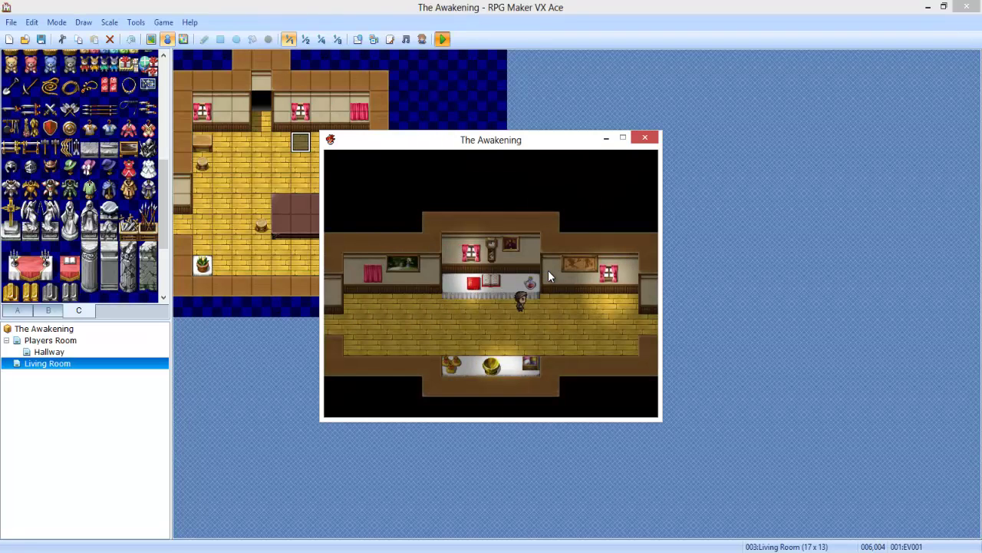
key("Down")
key("Right")
key("Right")
key("Right")
key("Left")
key("Escape")
key("Up")
key("Up")
key("Return")
key("Escape")
left_click(644, 138)
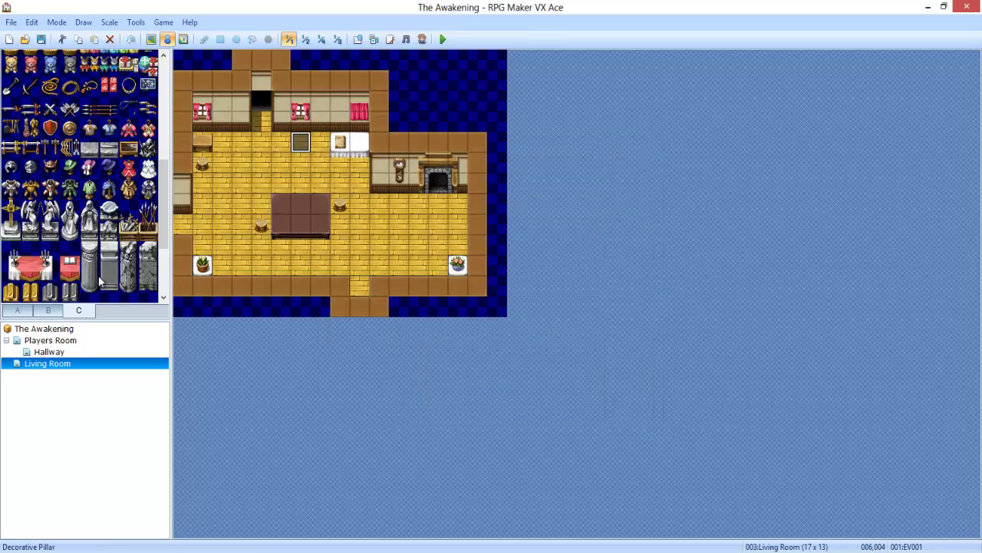
On the Hallway map, make the right doorway the player's starting position.
left_click(73, 341)
left_click(55, 352)
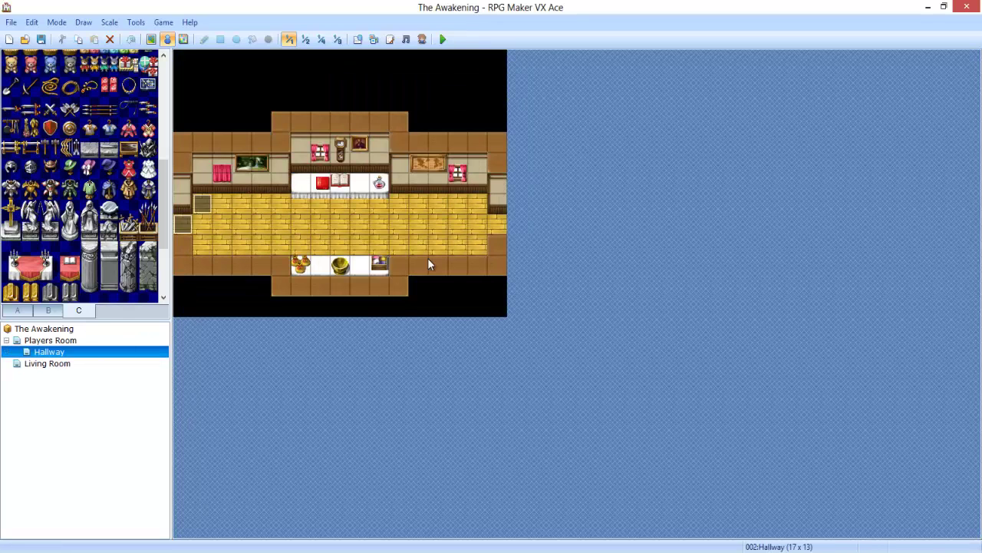
right_click(496, 223)
mouse_move(541, 340)
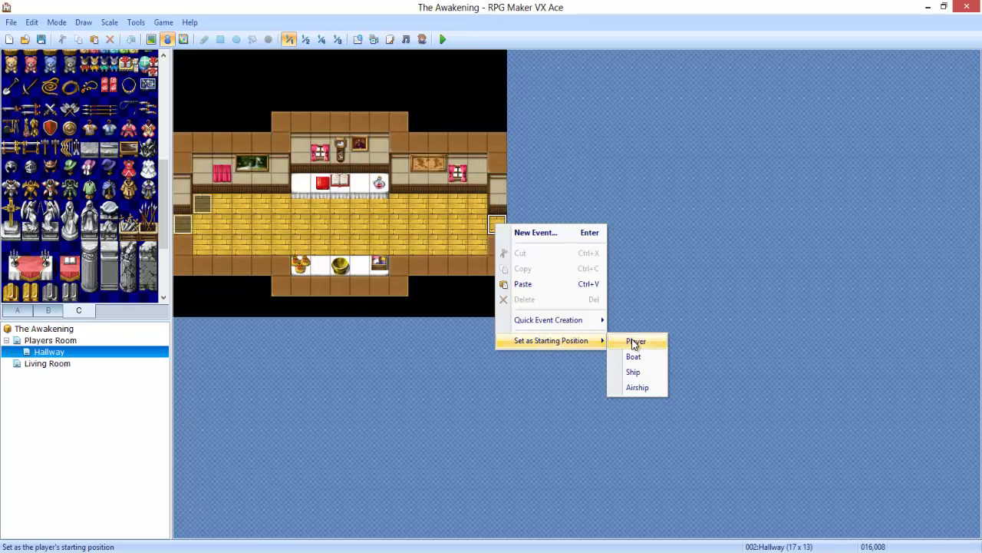
left_click(634, 343)
Add a quick transfer event on the right doorway leading to Living Room (001,008).
right_click(499, 228)
mouse_move(550, 327)
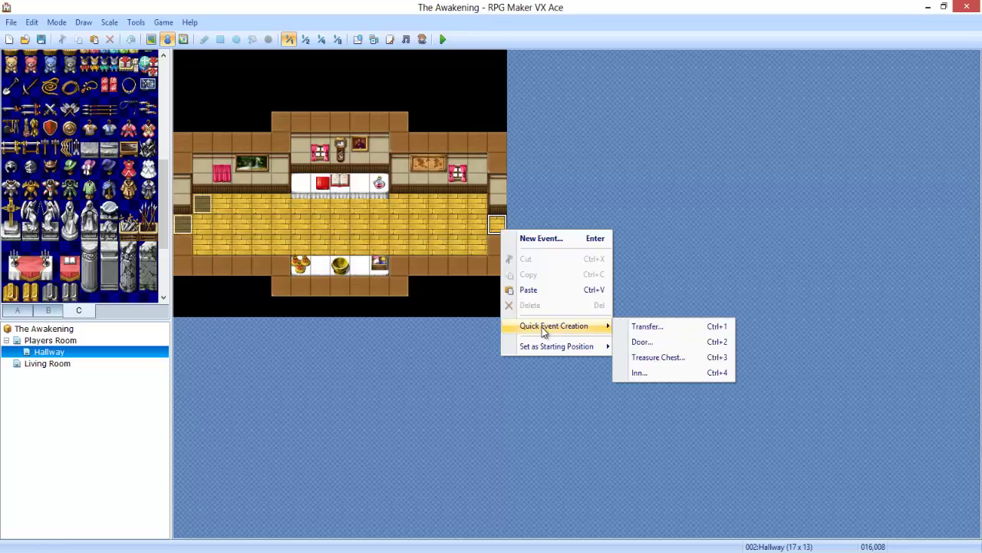
left_click(643, 325)
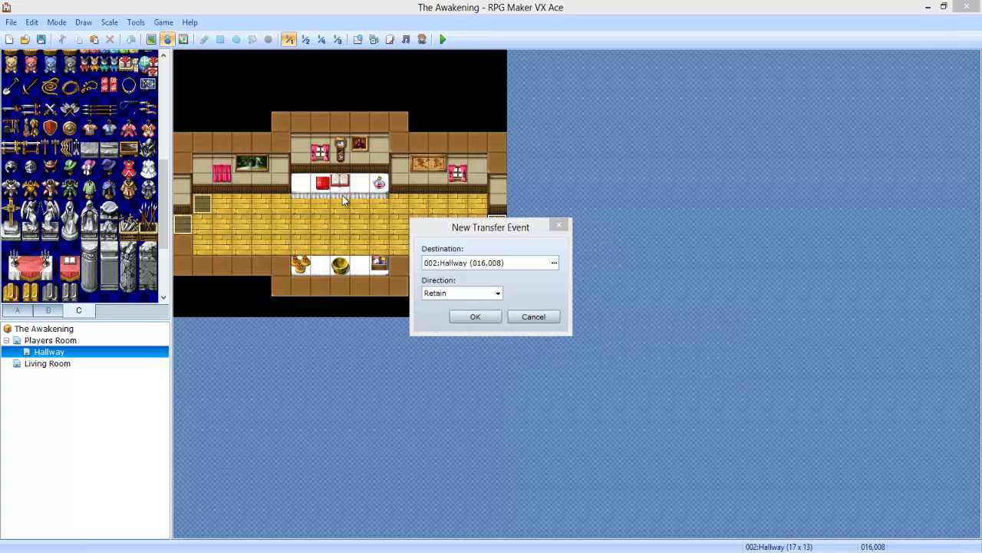
left_click(553, 262)
left_click(245, 128)
left_click(395, 202)
left_click(695, 474)
left_click(476, 316)
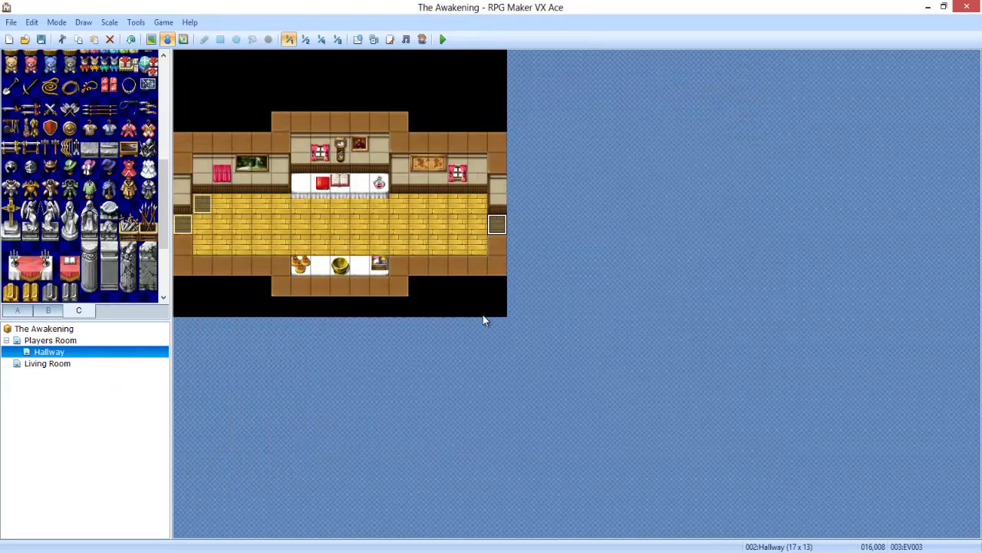
left_click(60, 364)
Add a left-edge transfer event to Hallway (015,008) with the player facing Left.
right_click(183, 227)
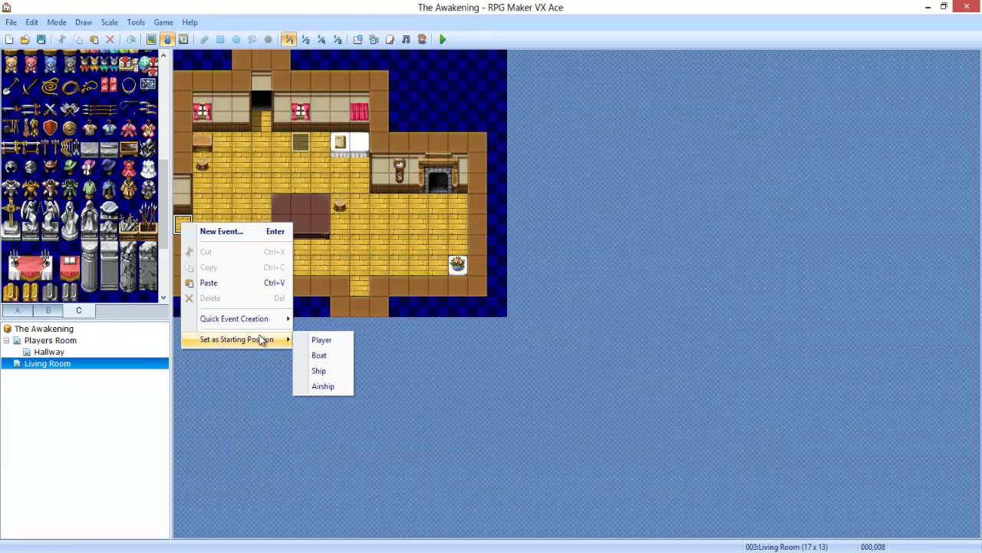
mouse_move(238, 317)
left_click(330, 319)
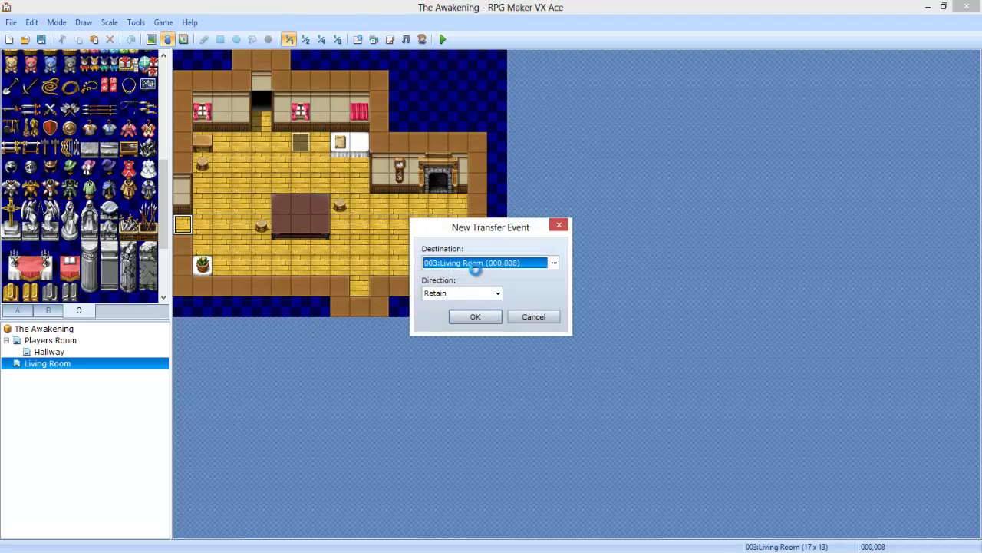
double_click(464, 264)
left_click(281, 117)
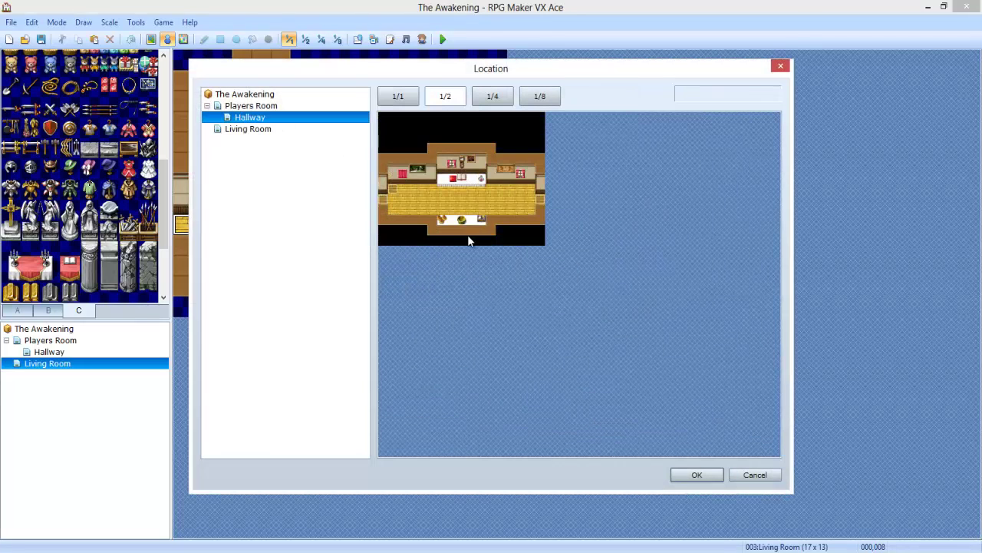
left_click(531, 203)
left_click(695, 475)
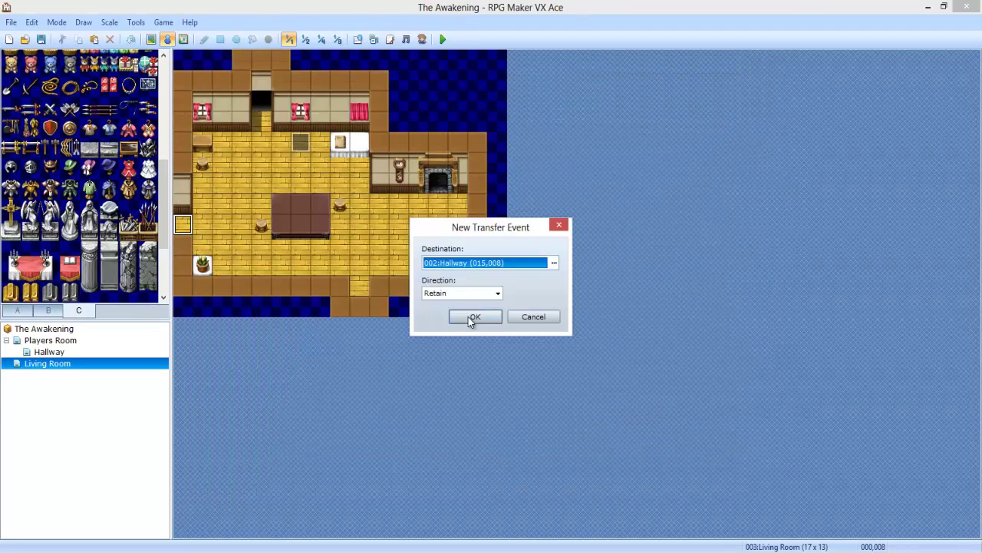
left_click(470, 295)
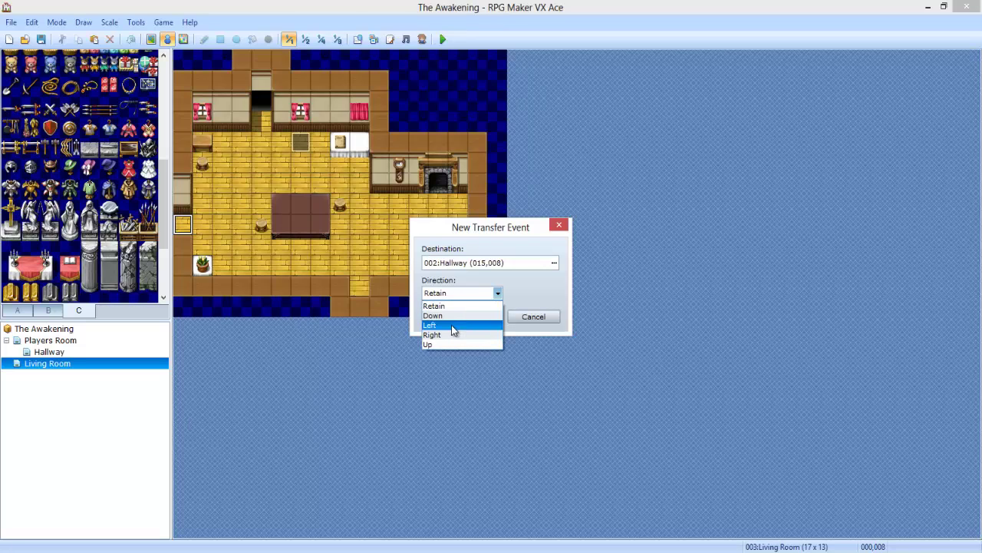
left_click(451, 325)
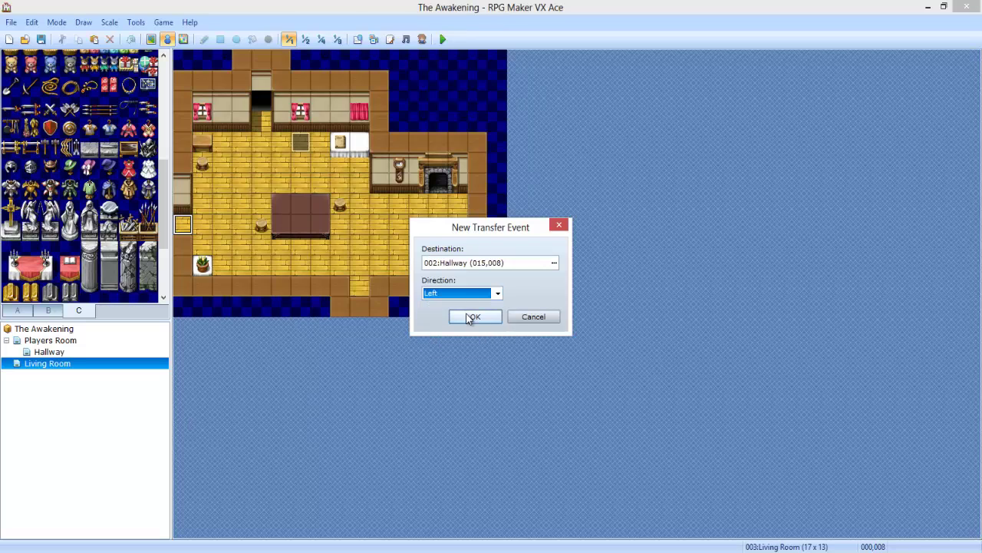
left_click(471, 317)
Place a quick door event in the Living Room's top doorway.
right_click(264, 96)
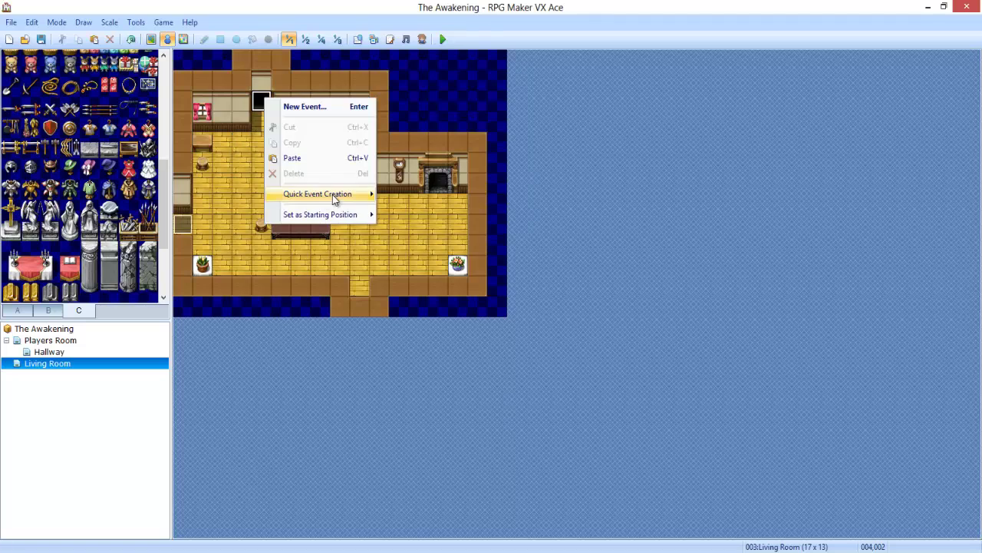
mouse_move(337, 194)
left_click(462, 215)
left_click(486, 341)
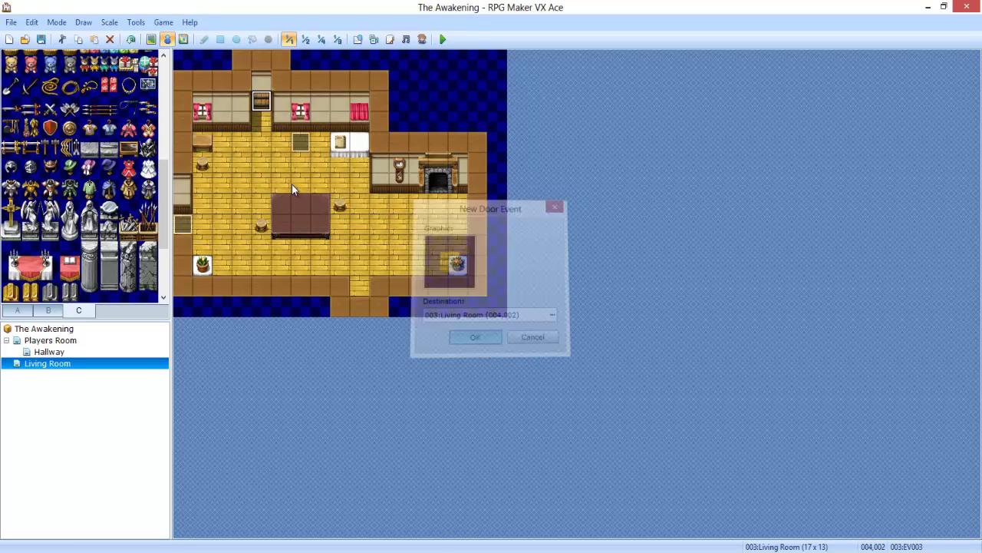
Create a new event on the fireplace tile using a third-row flame from the !Other2 sheet.
double_click(438, 190)
double_click(274, 338)
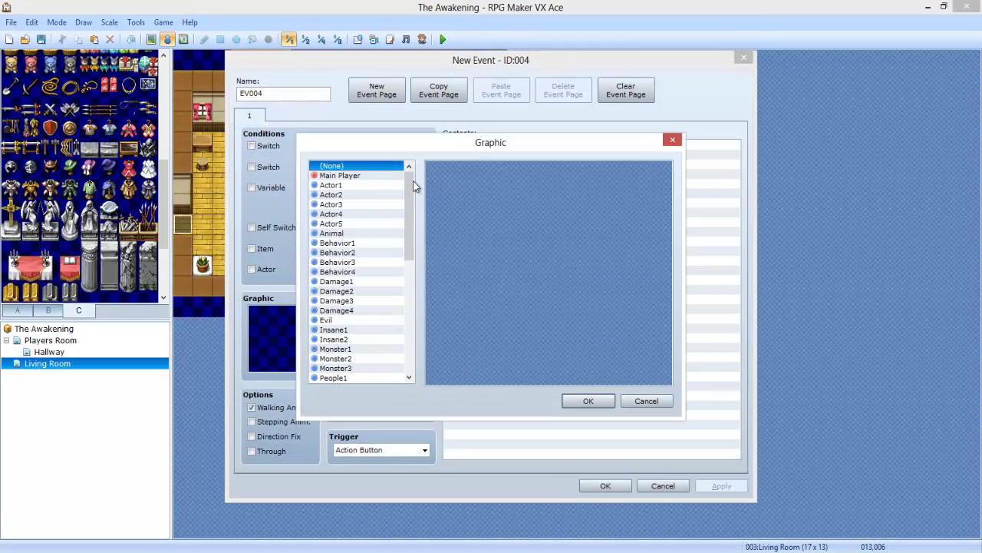
left_click_drag(408, 181, 405, 334)
left_click(359, 361)
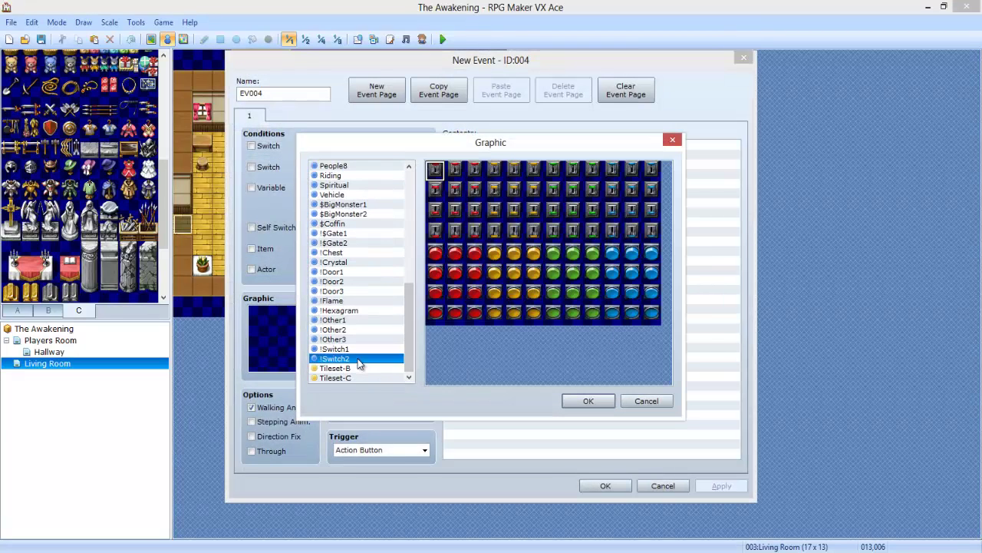
key("Up")
key("Up")
key("Up")
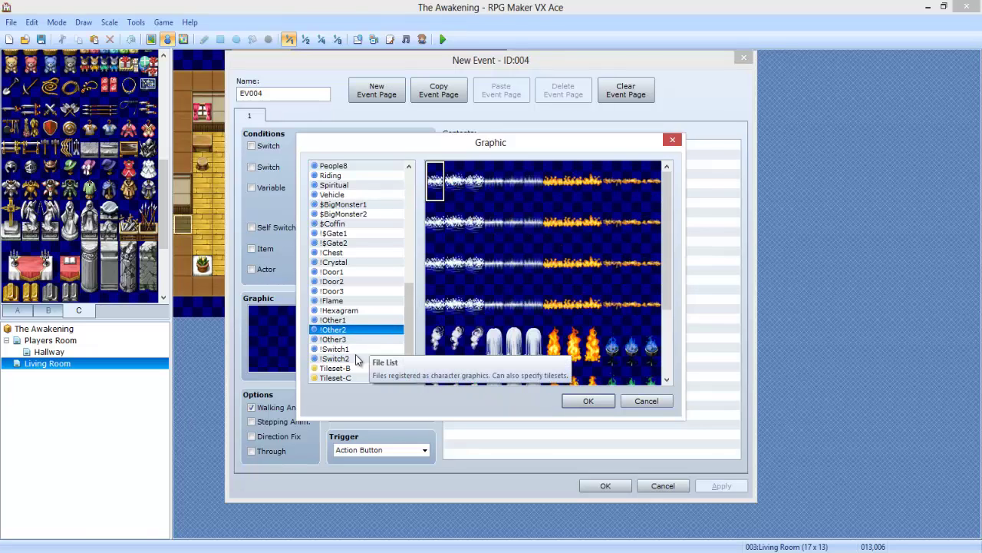
left_click(553, 332)
scroll(602, 341, "down", 2)
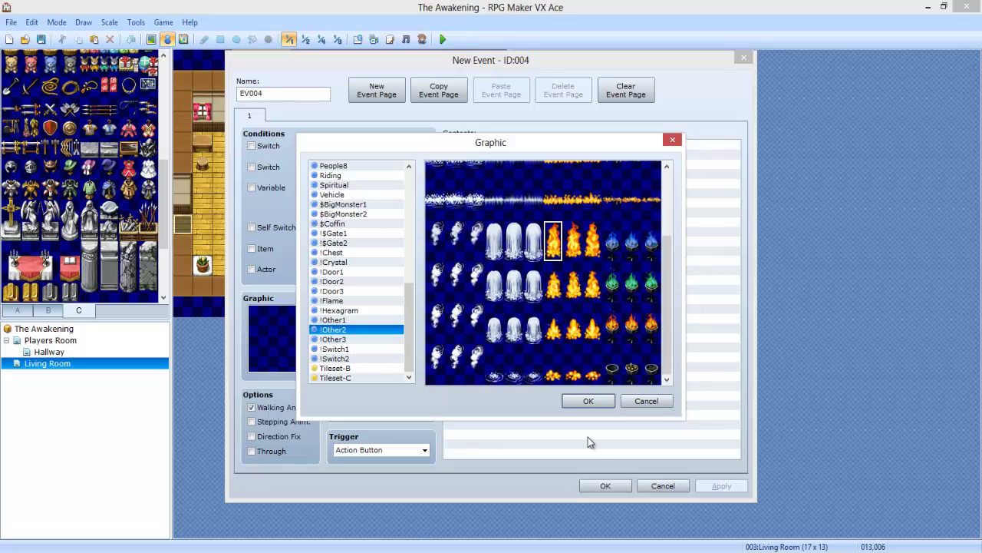
double_click(559, 338)
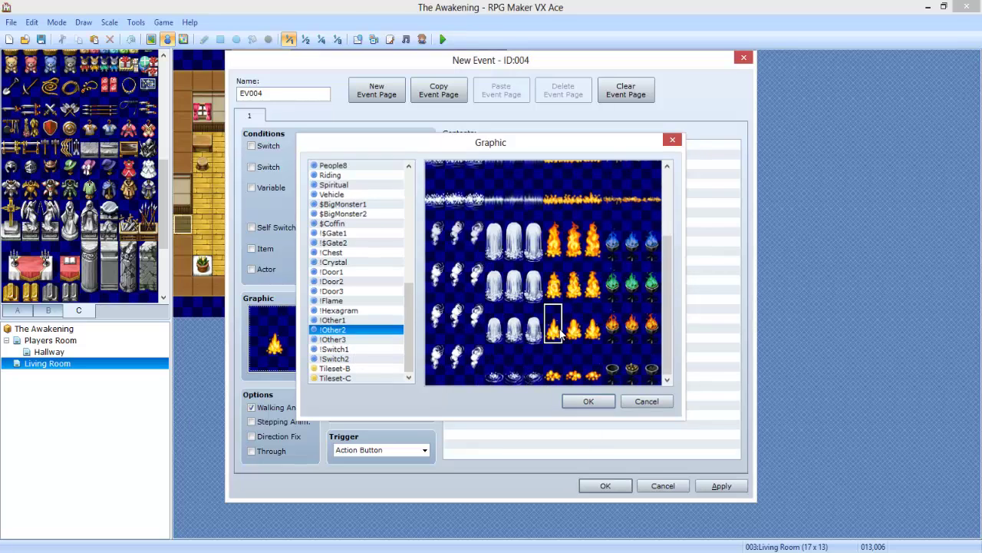
Enable stepping animation, set speed 6: x4 Faster and frequency 5: Highest, and save the event.
left_click(269, 418)
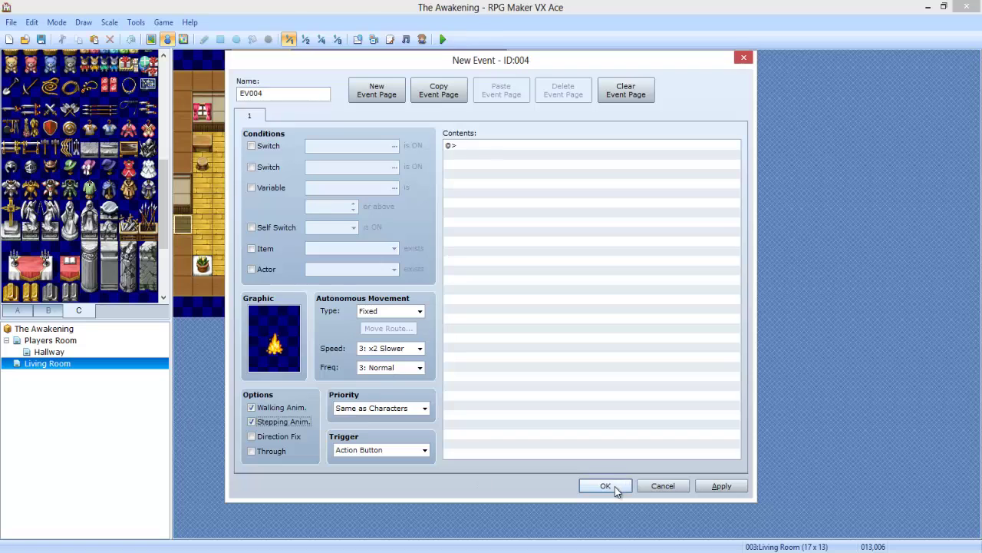
left_click(376, 350)
left_click(378, 351)
left_click(384, 349)
left_click(384, 414)
left_click(400, 365)
left_click(393, 419)
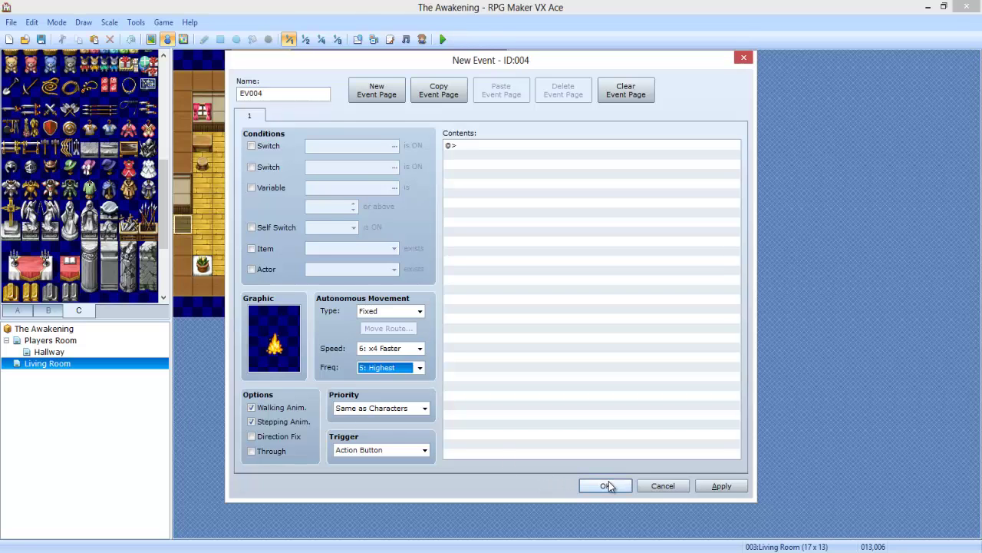
left_click(608, 484)
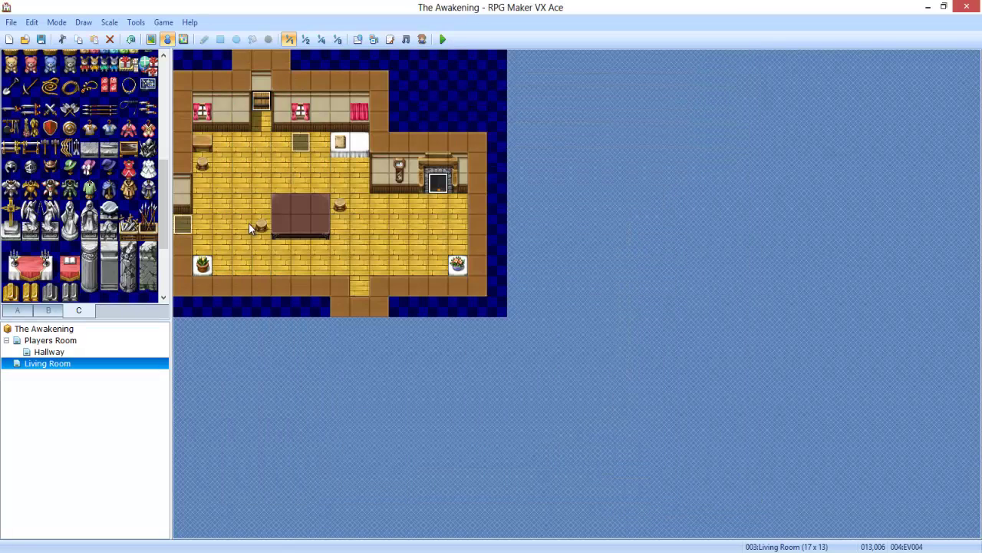
left_click(305, 255)
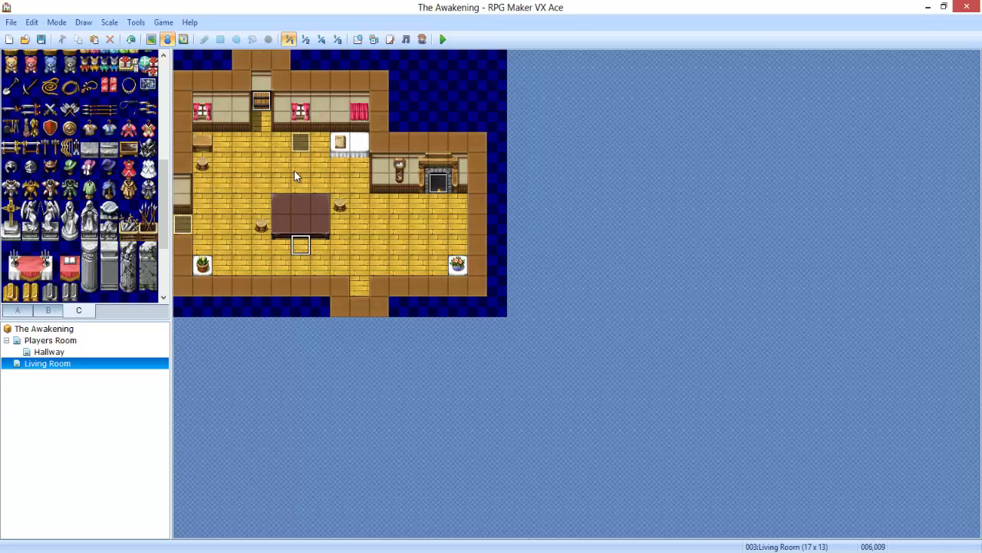
left_click(443, 39)
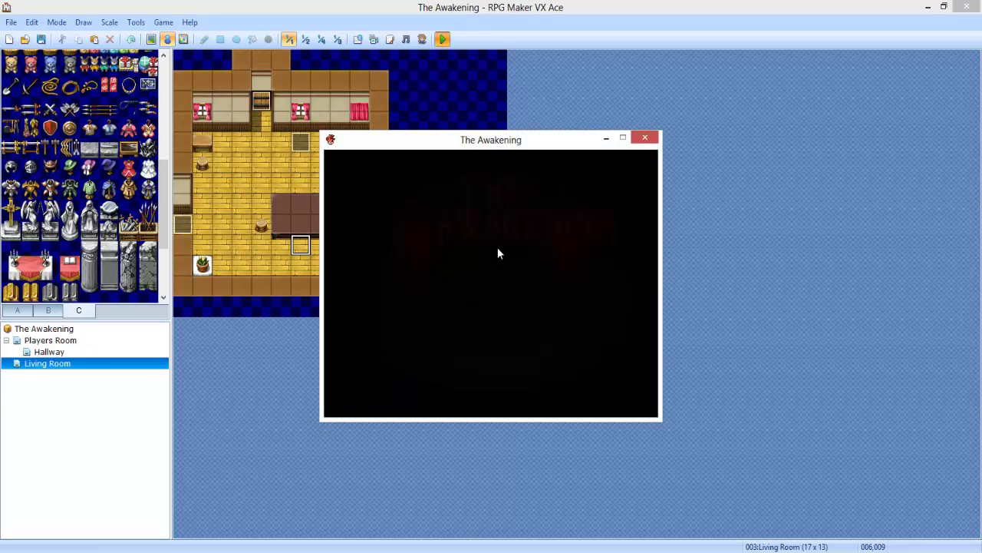
key("Return")
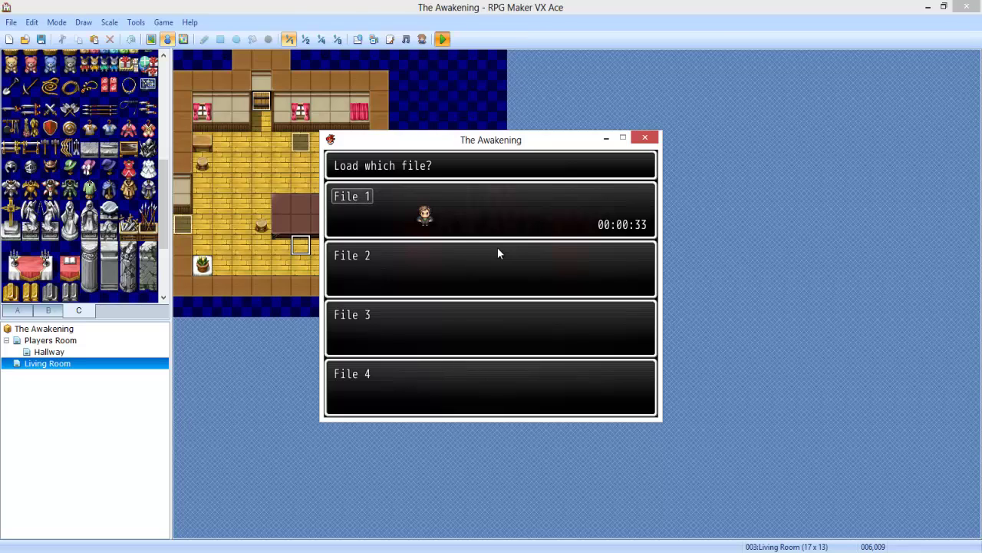
key("Return")
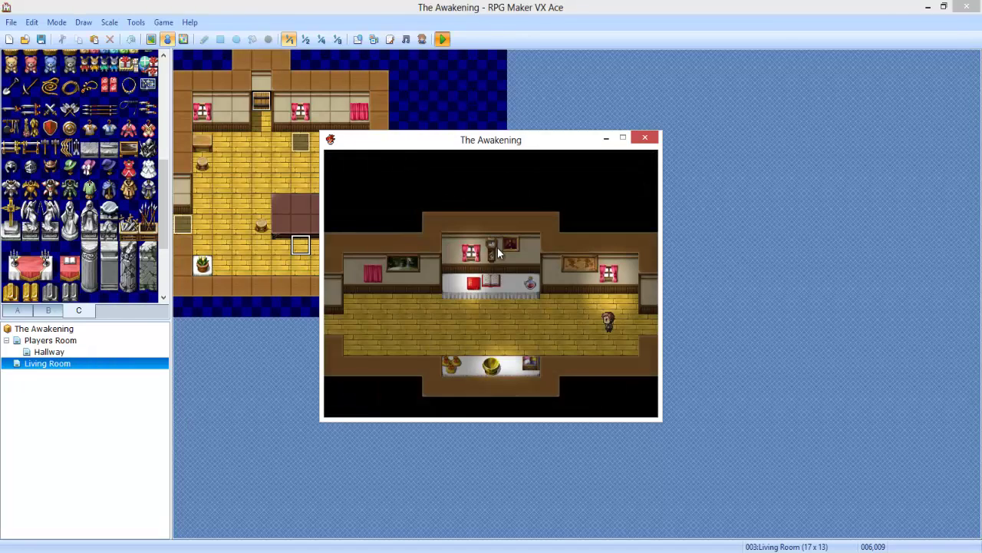
key("Right")
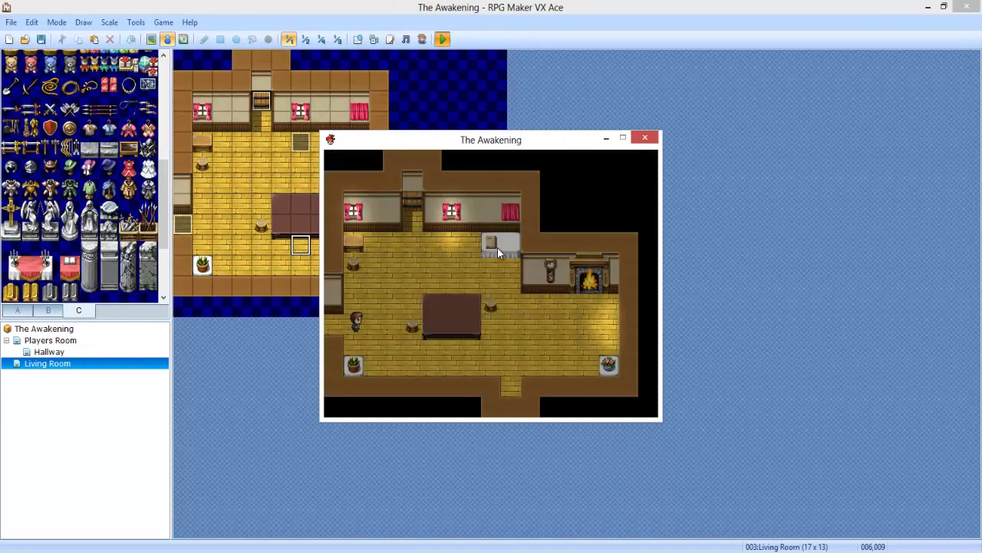
key("Right")
key("Down")
key("Right")
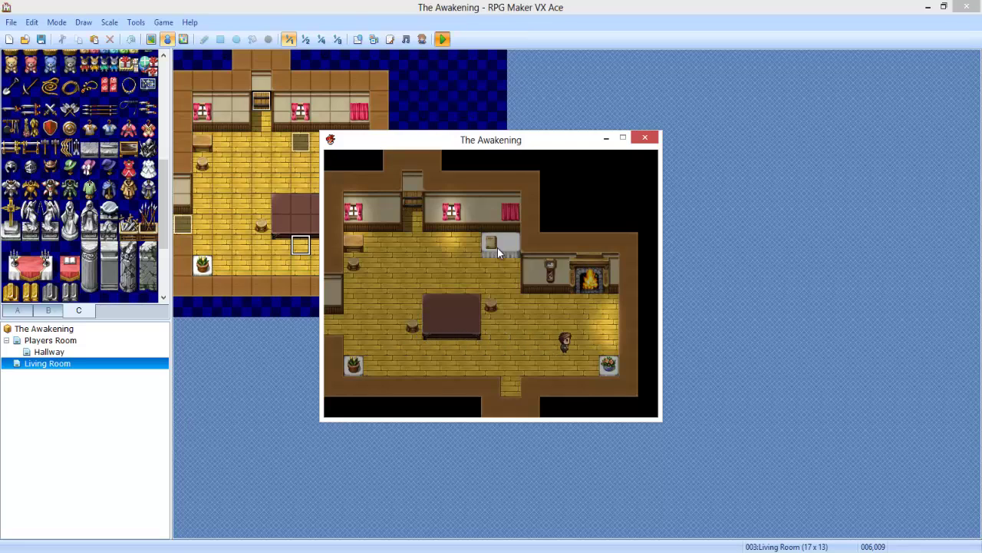
key("Up")
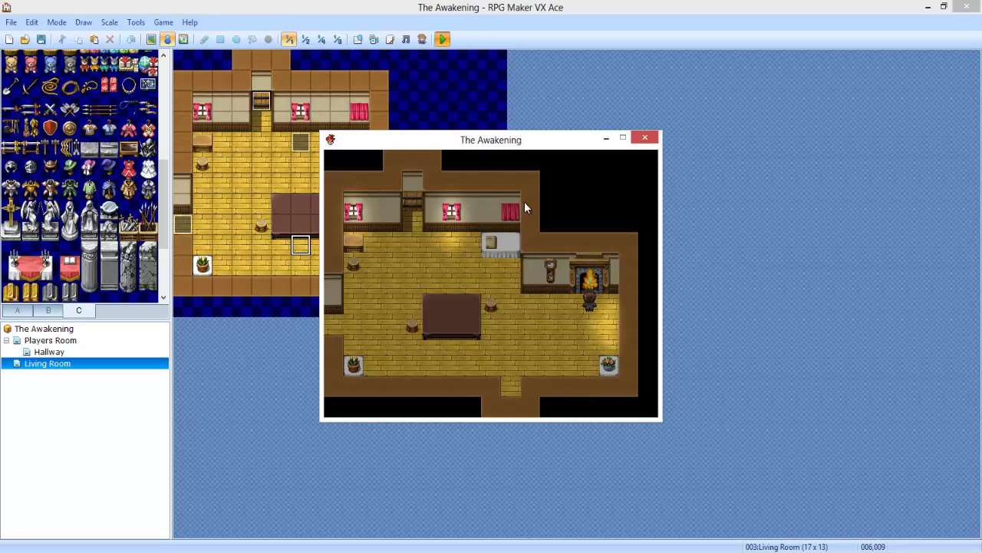
Replace the fireplace event's graphic with the smaller flame in the next row.
left_click(644, 137)
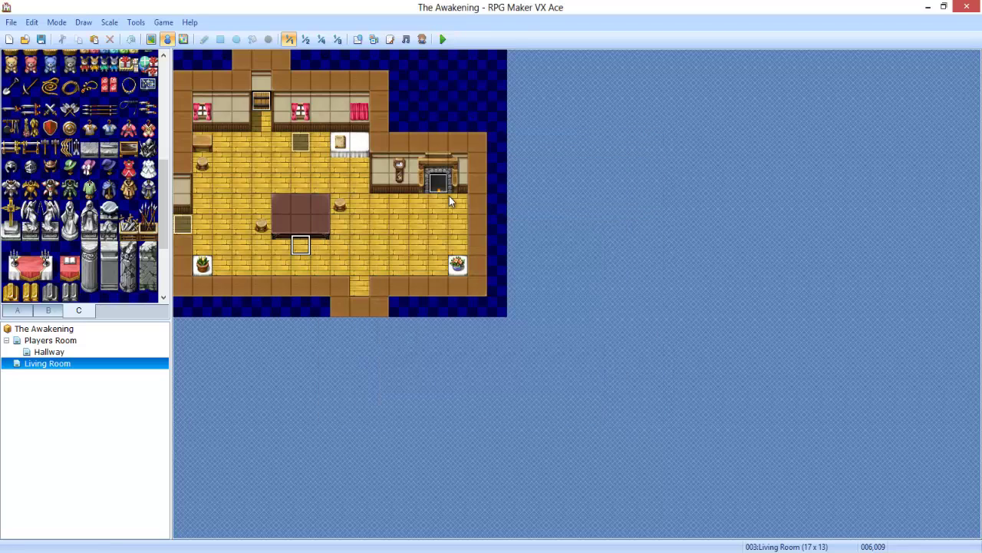
key("Return")
double_click(274, 338)
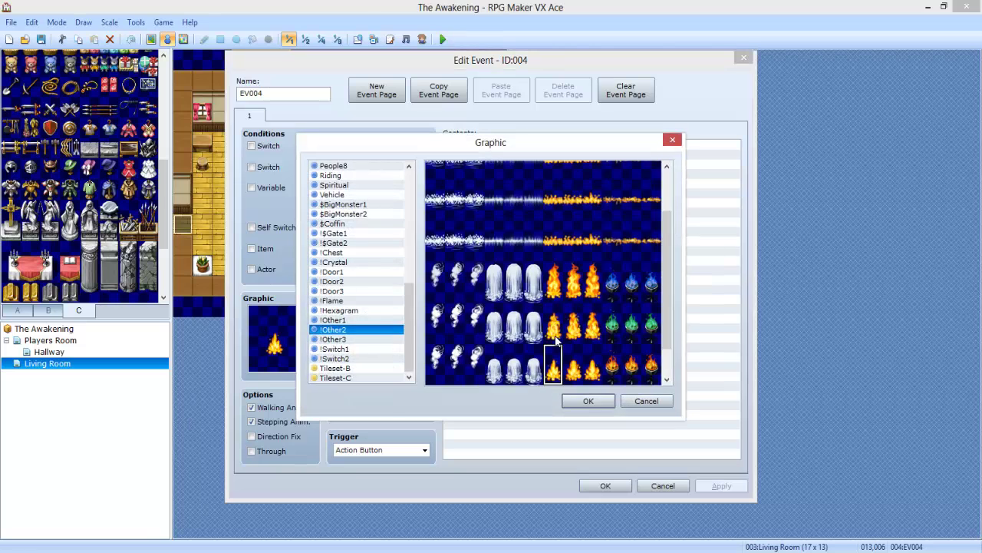
key("Down")
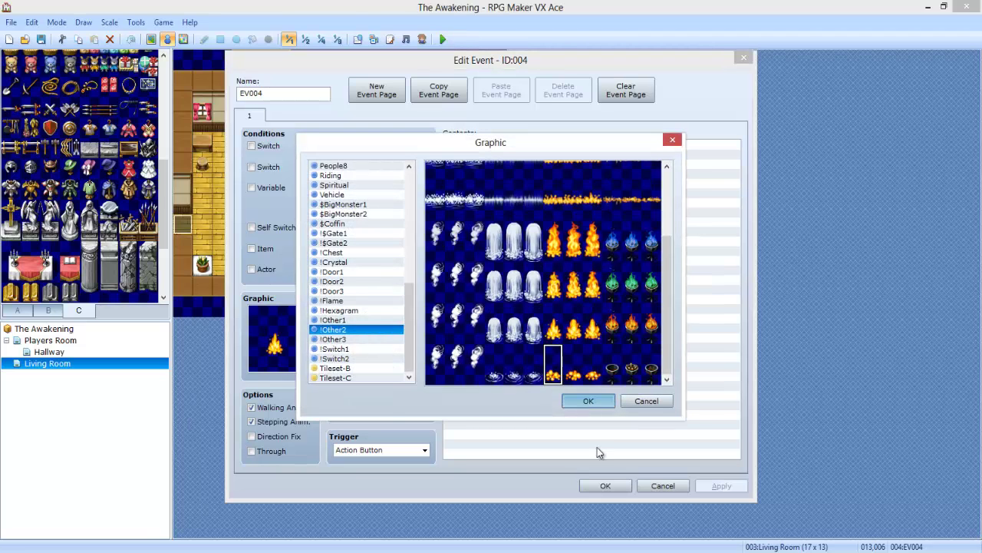
left_click(585, 404)
left_click(606, 487)
right_click(418, 209)
key("Escape")
Playtest after saving the project, continuing File 1 and walking into the Living Room.
left_click(443, 39)
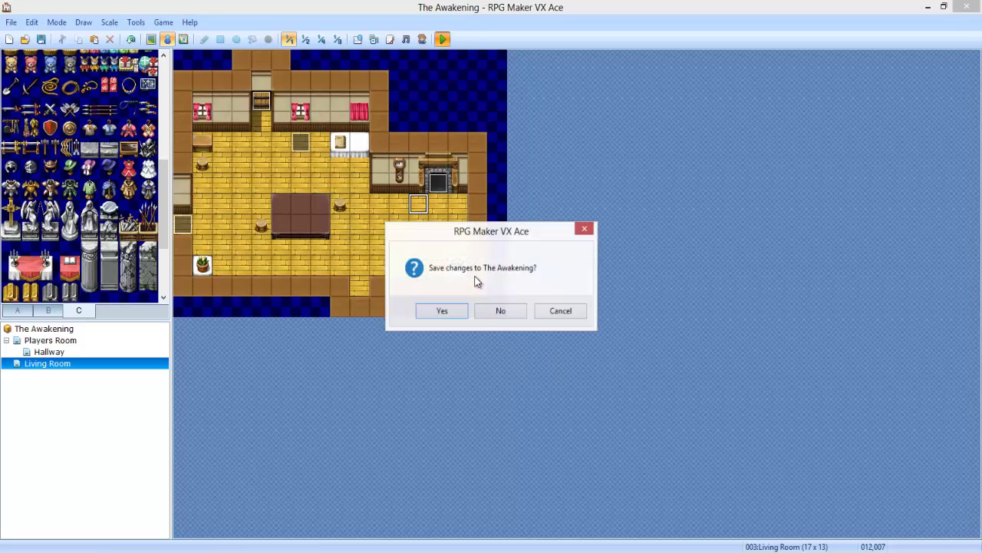
left_click(454, 315)
key("Return")
key("Return")
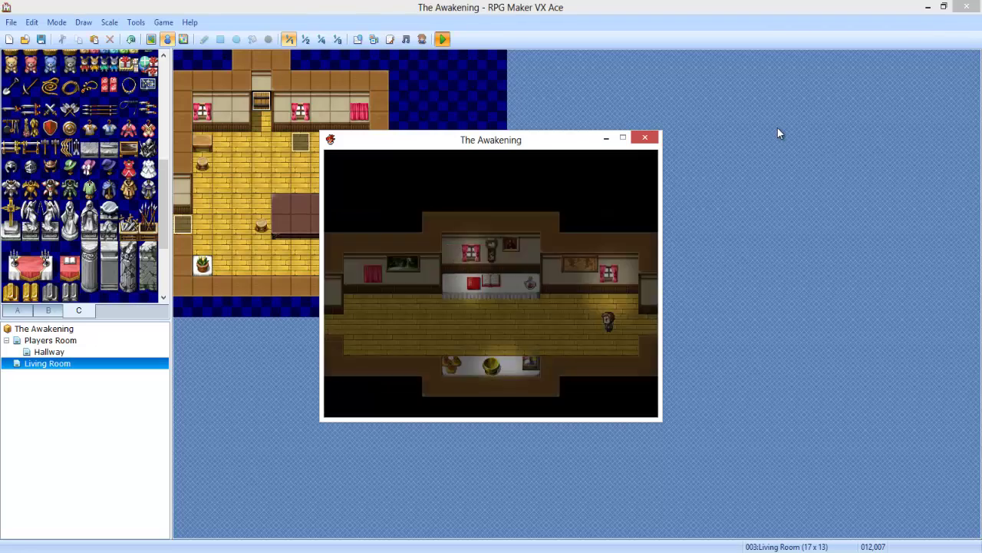
key("Right")
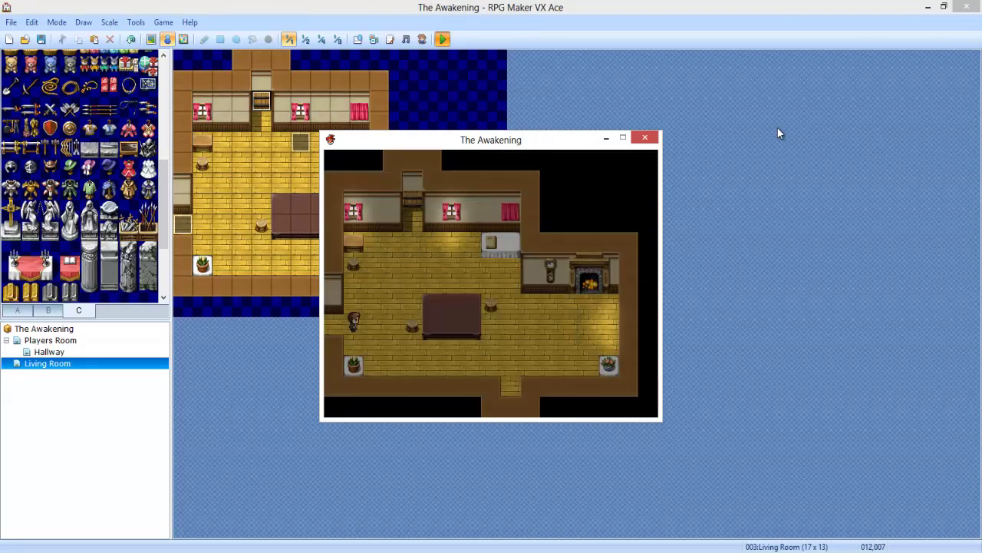
key("Right")
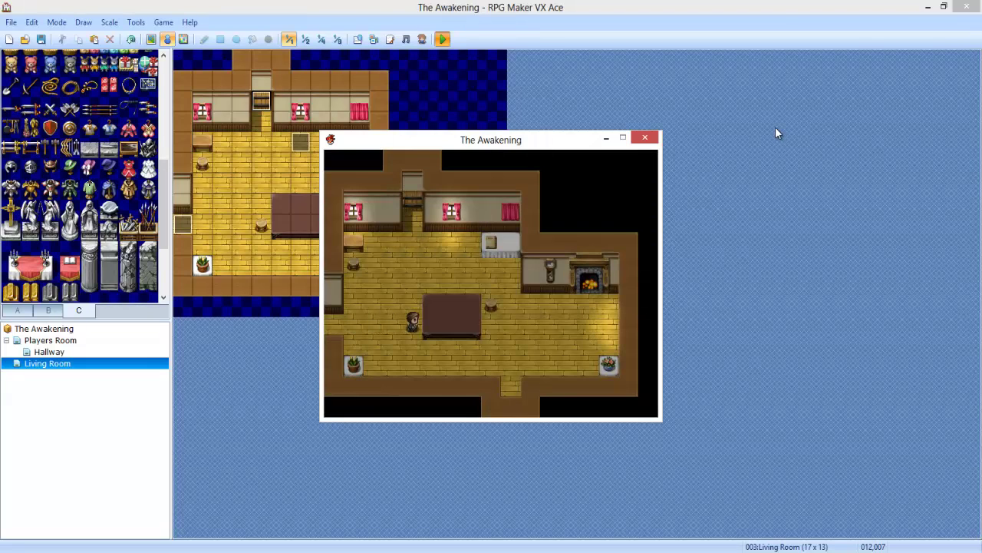
Change the fireplace event EV004 graphic to the wider flame frame from !Other2.
left_click(645, 138)
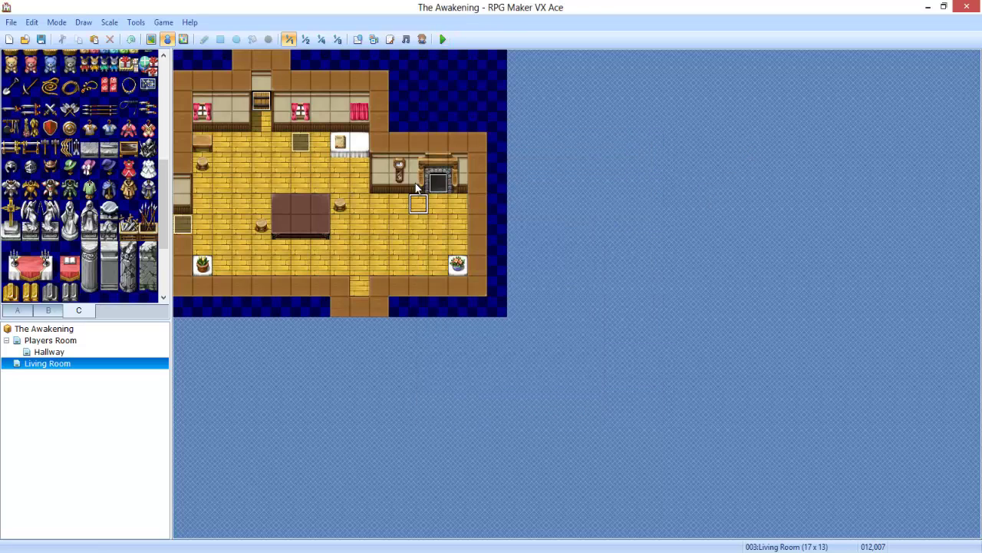
double_click(435, 181)
double_click(273, 338)
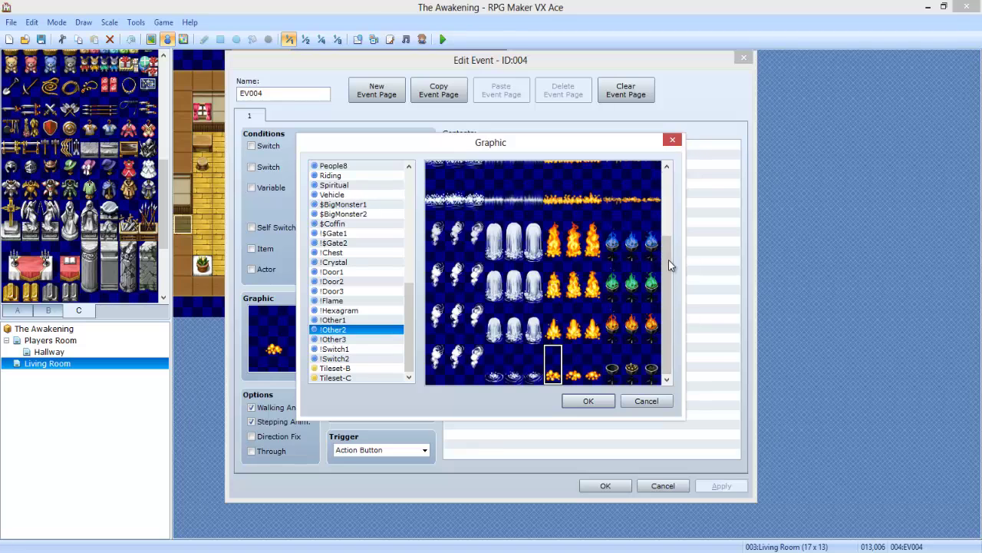
left_click_drag(669, 264, 667, 182)
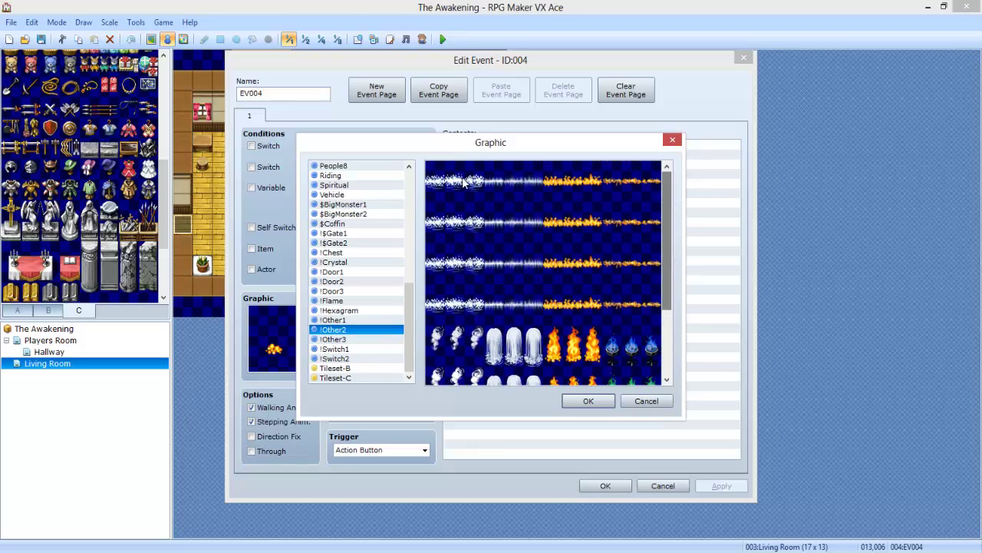
left_click(554, 181)
left_click(588, 400)
left_click(587, 487)
Save the project, playtest by walking into the Living Room, then close the game.
left_click(442, 39)
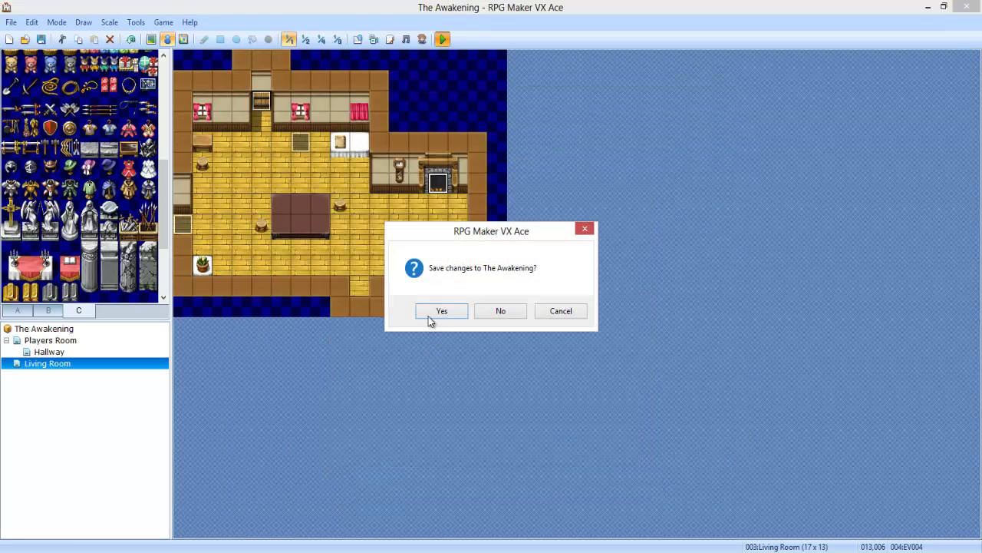
left_click(430, 315)
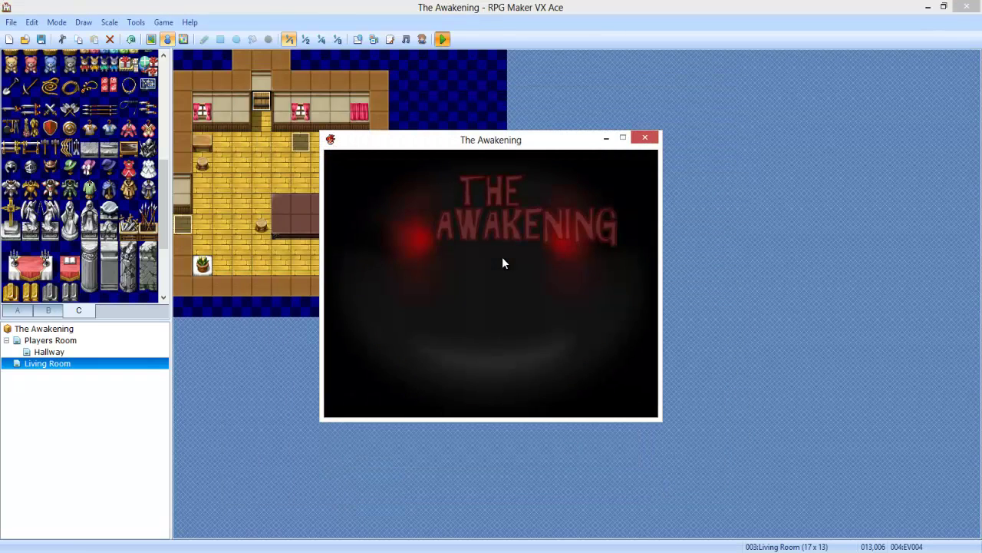
key("Return")
key("Return")
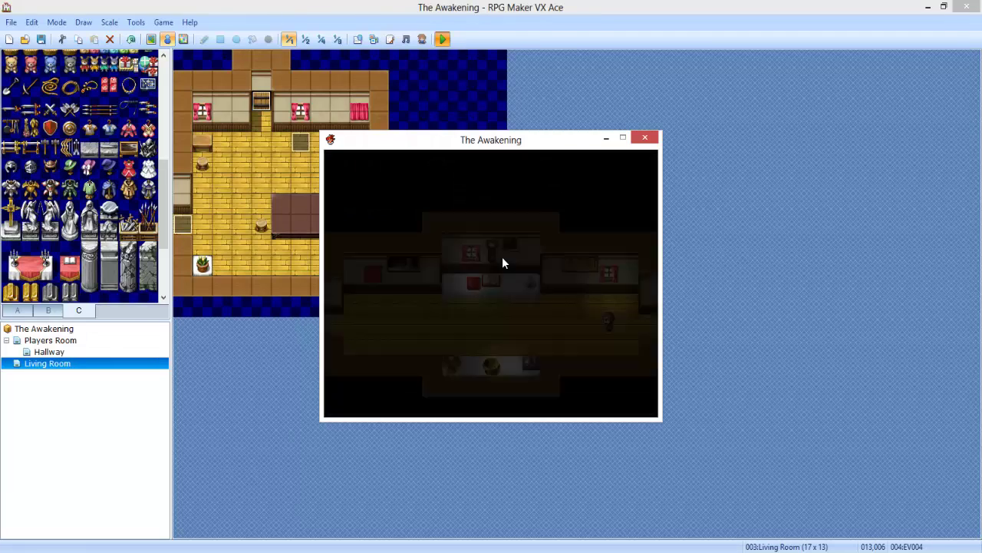
key("Right")
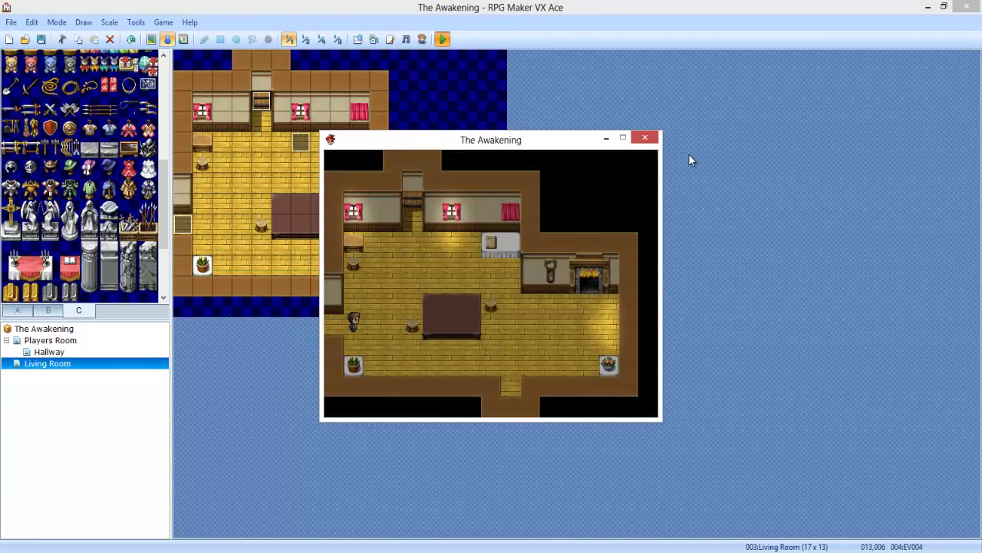
left_click(645, 138)
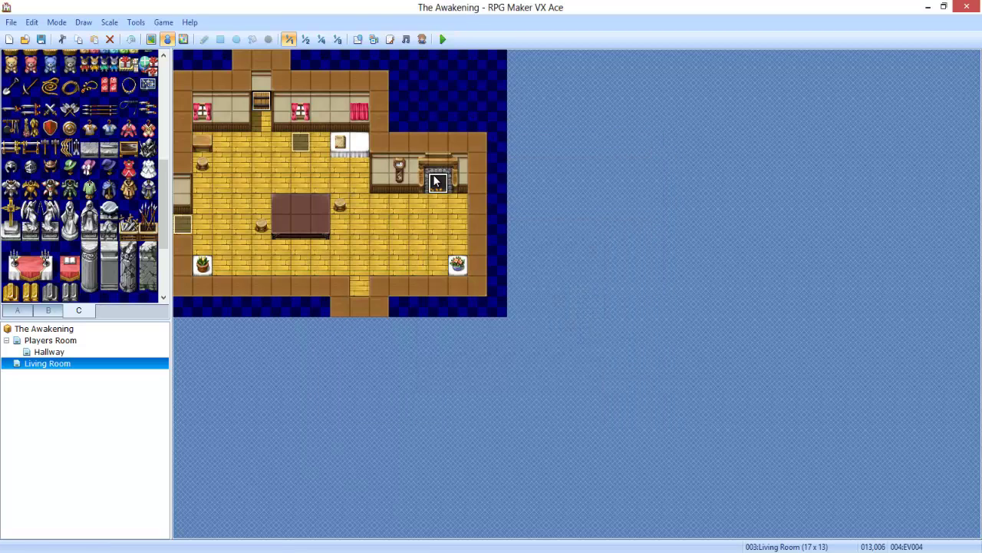
left_click(403, 226)
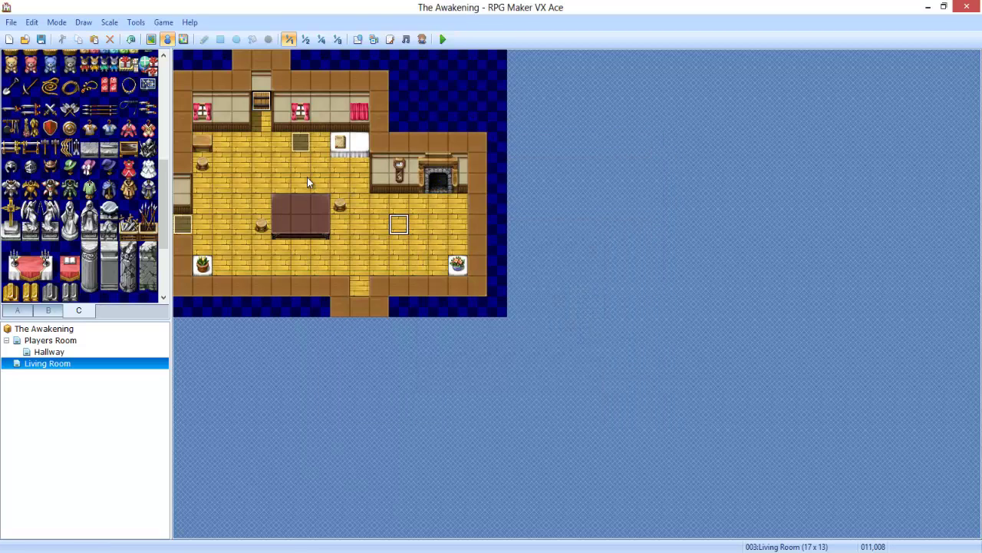
double_click(338, 205)
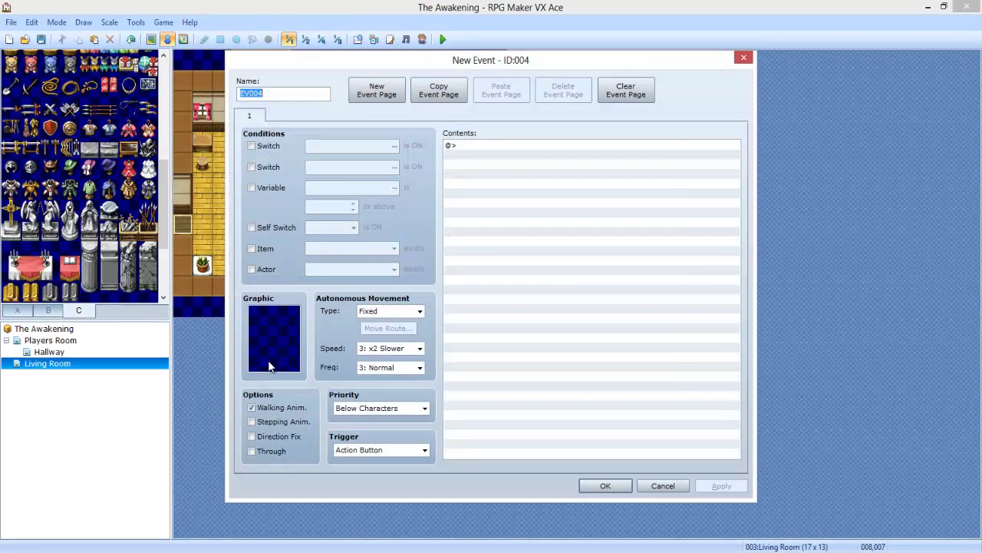
double_click(271, 337)
left_click(347, 177)
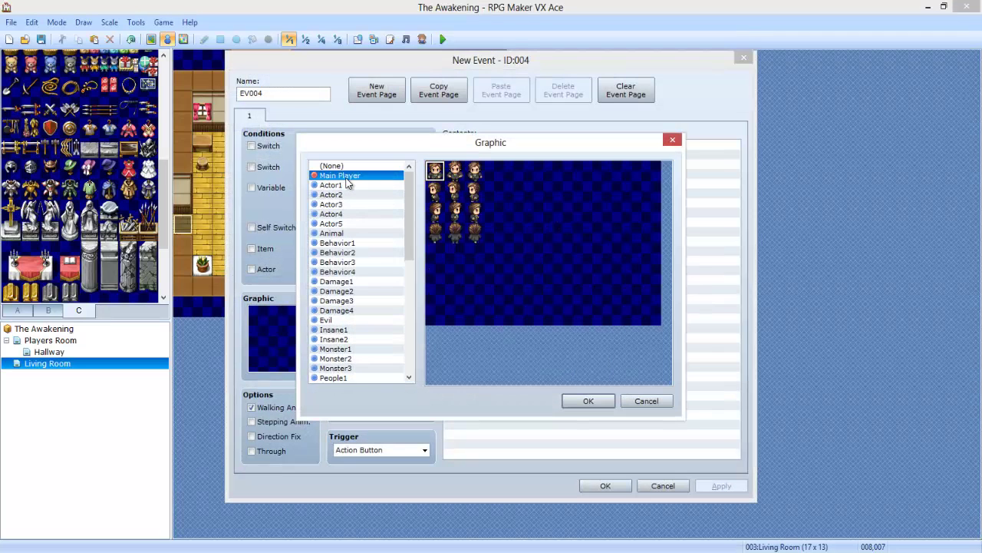
left_click(346, 184)
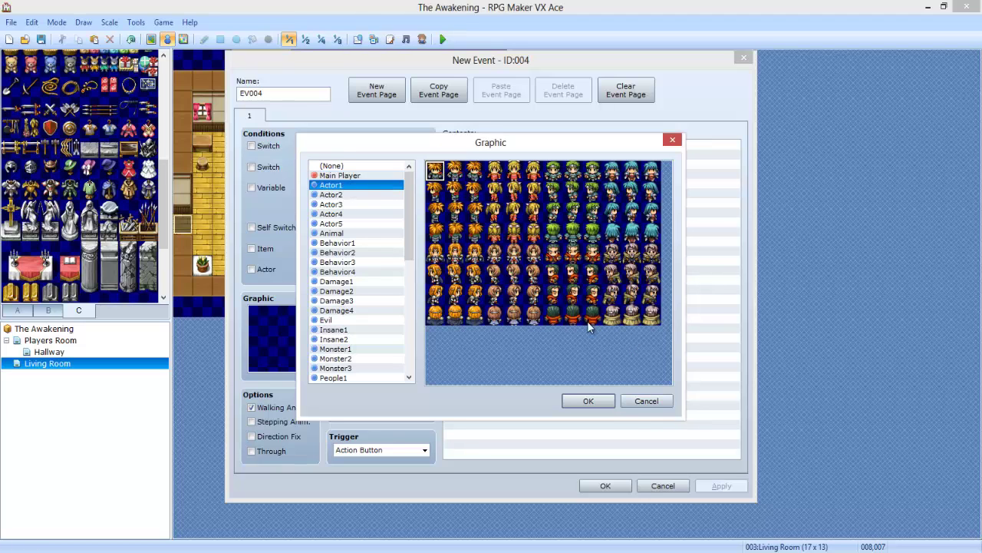
left_click(639, 402)
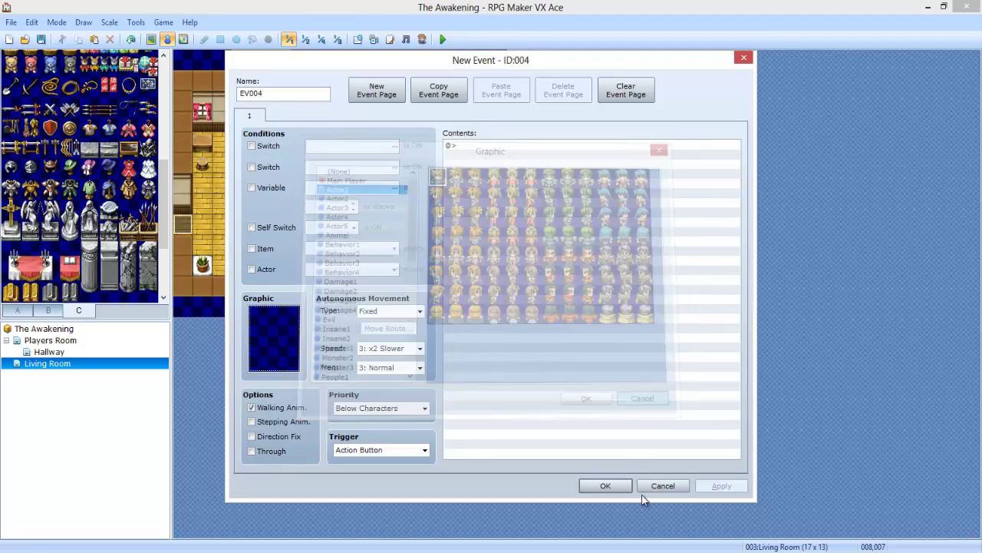
left_click(645, 485)
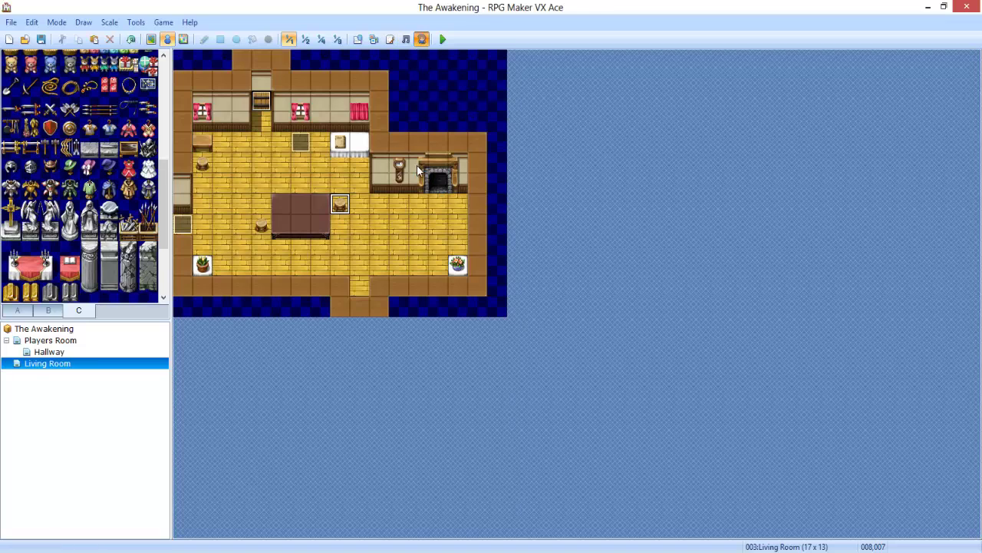
left_click(421, 39)
Randomize a female character until a silver-haired look appears.
left_click(380, 151)
left_click(637, 177)
left_click(637, 178)
left_click(637, 177)
left_click(637, 177)
left_click(637, 177)
left_click(637, 177)
left_click(637, 178)
left_click(637, 176)
left_click(637, 176)
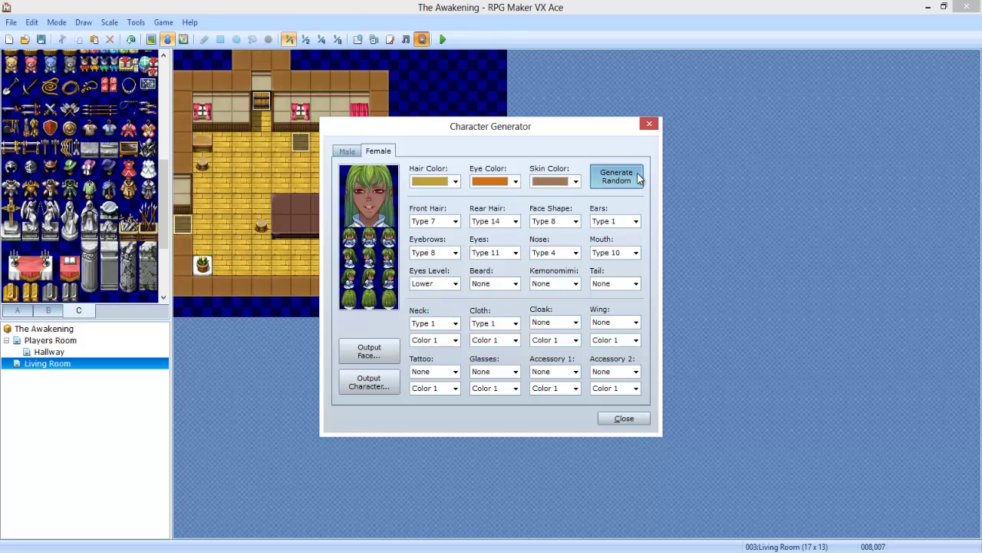
left_click(637, 176)
left_click(638, 178)
left_click(637, 177)
left_click(638, 178)
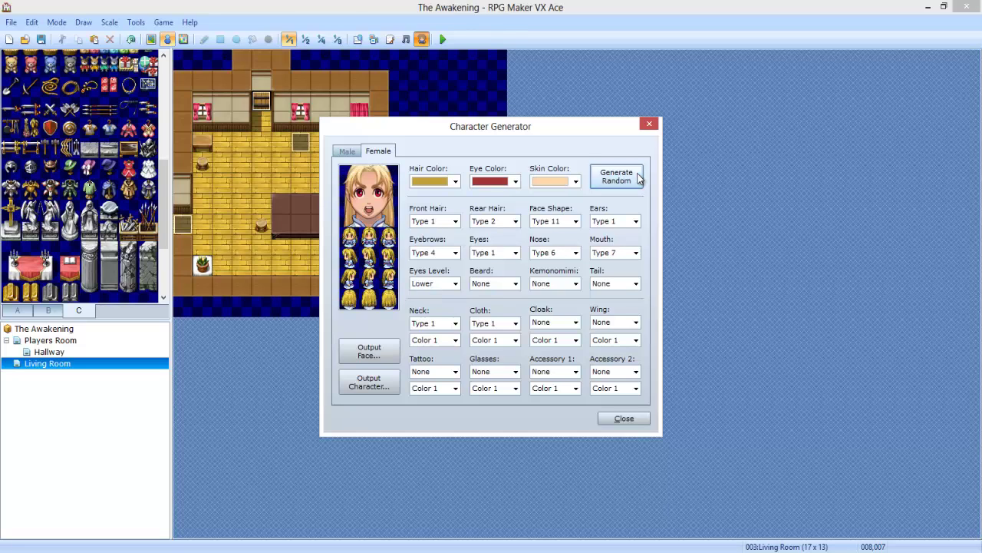
left_click(638, 177)
left_click(638, 178)
left_click(638, 178)
left_click(638, 177)
left_click(638, 177)
left_click(638, 177)
left_click(638, 177)
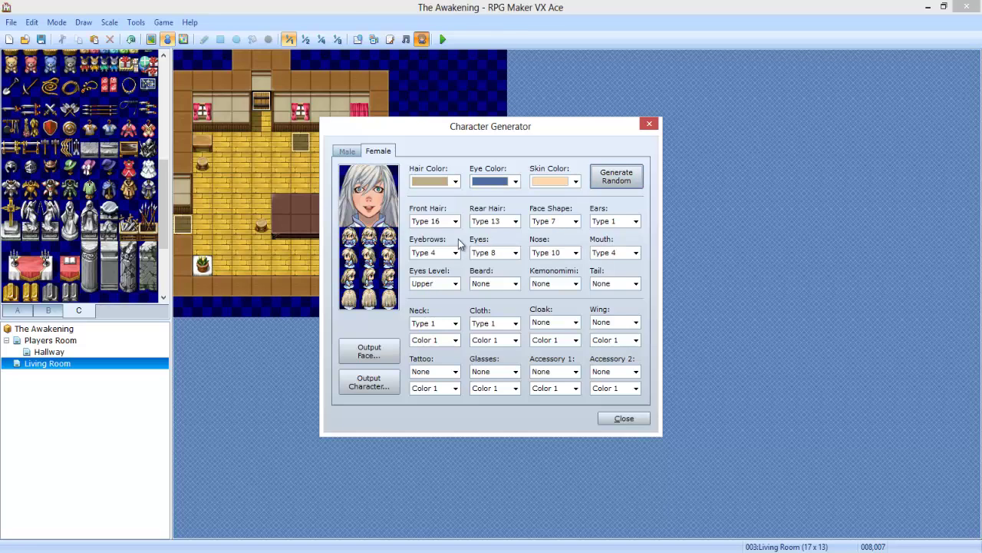
Export her face graphic and walking sprite sheet, both named Alia.
left_click(382, 358)
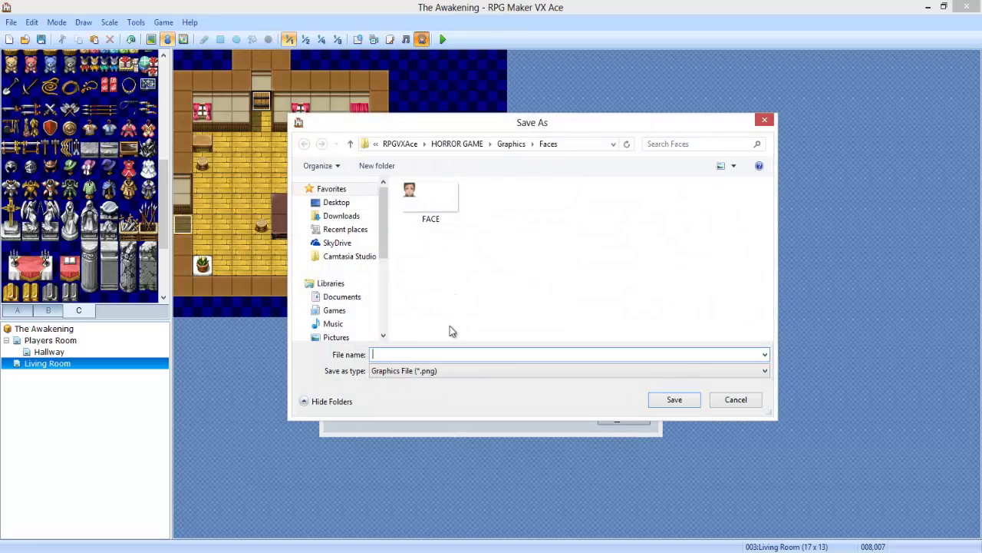
left_click_drag(464, 124, 582, 91)
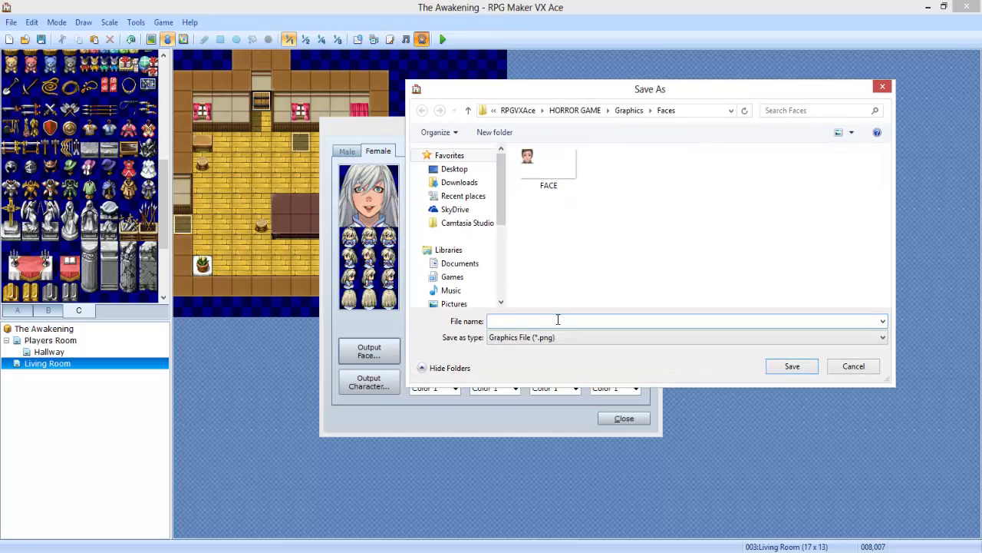
type("Alia")
key("Return")
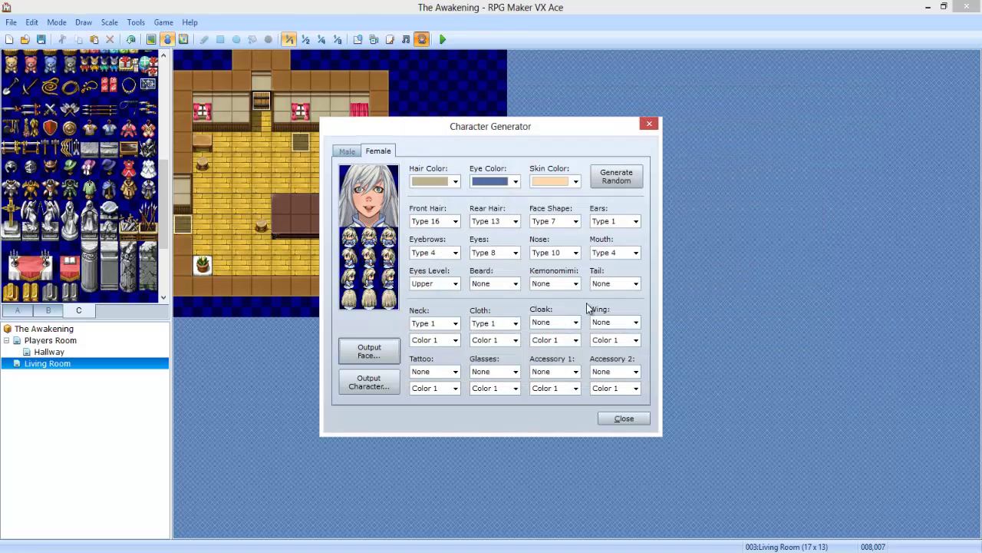
left_click(385, 394)
key("Return")
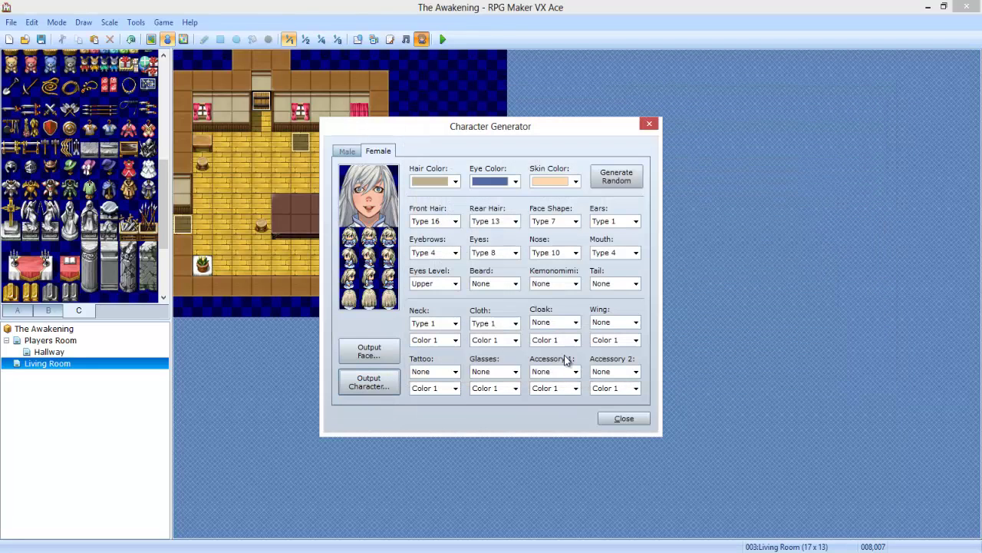
Try many random male character looks, then close the Character Generator.
left_click(344, 152)
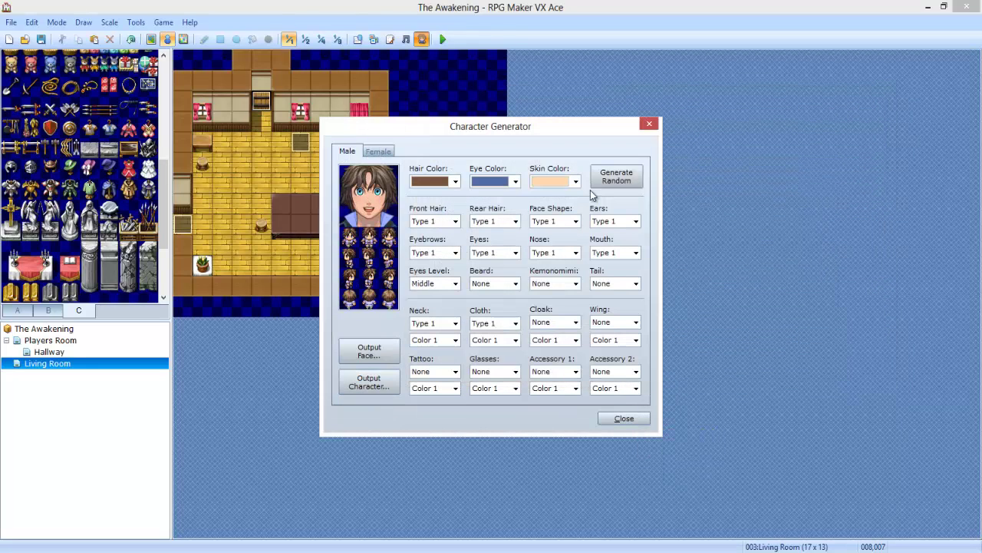
left_click(623, 179)
left_click(629, 182)
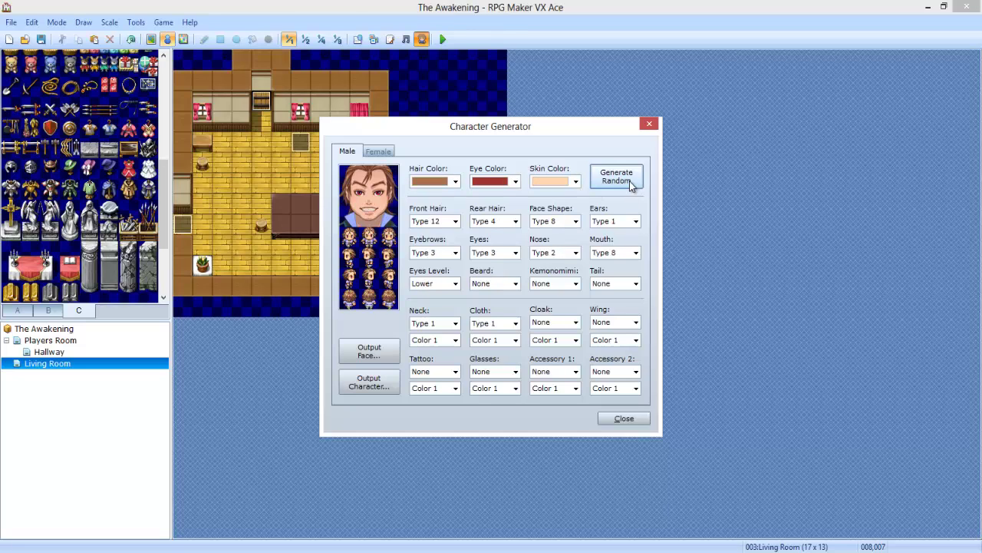
left_click(630, 181)
left_click(629, 181)
left_click(629, 181)
left_click(629, 181)
left_click(629, 181)
left_click(630, 181)
left_click(630, 181)
left_click(629, 181)
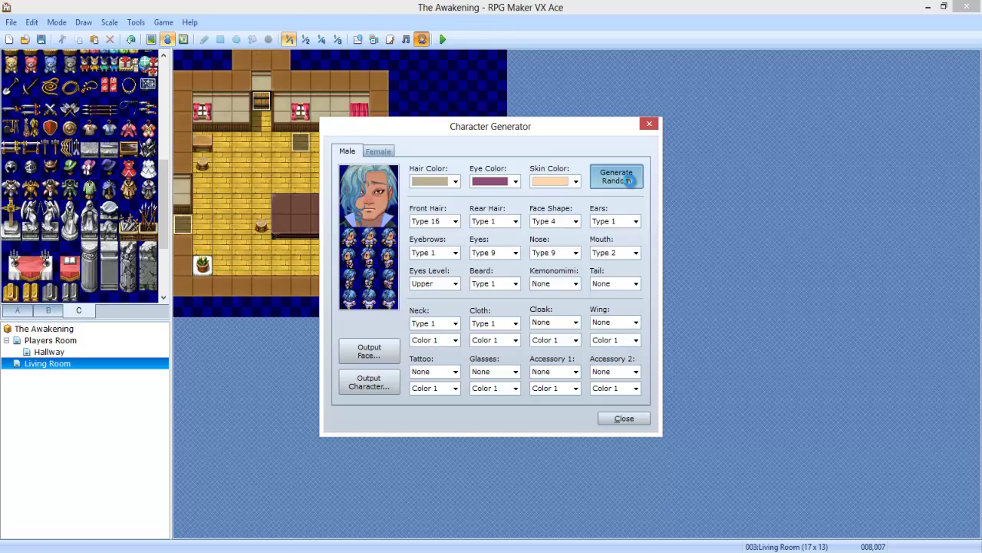
left_click(629, 181)
left_click(618, 178)
left_click(613, 175)
left_click(612, 176)
left_click(612, 175)
left_click(612, 174)
left_click(610, 172)
left_click(609, 171)
left_click(609, 172)
left_click(610, 173)
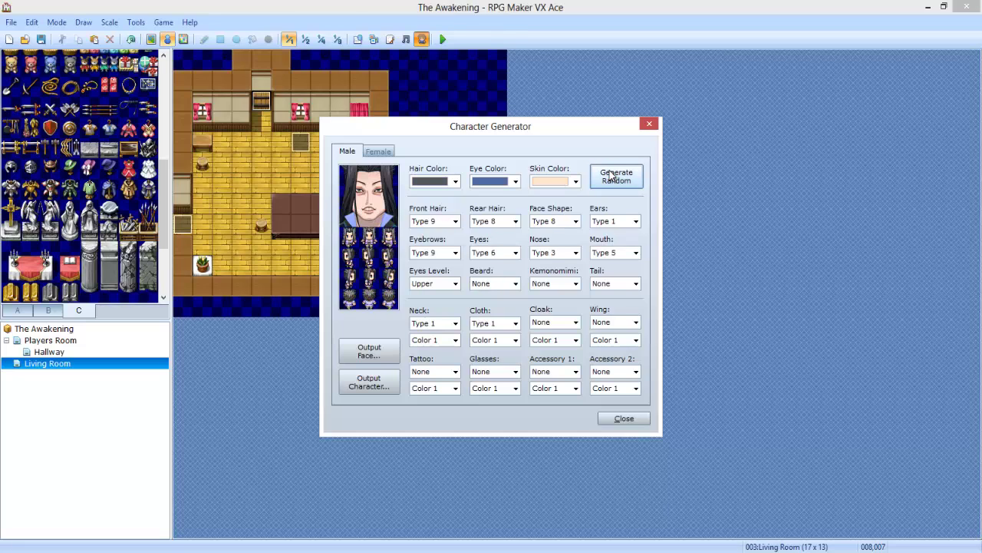
left_click(611, 175)
left_click(612, 177)
left_click(611, 177)
left_click(612, 176)
left_click(612, 176)
left_click(612, 176)
left_click(612, 176)
left_click(612, 177)
left_click(612, 177)
left_click(610, 176)
left_click(608, 172)
left_click(610, 174)
left_click(611, 176)
left_click(612, 177)
left_click(612, 176)
left_click(612, 176)
left_click(611, 176)
left_click(612, 176)
left_click(612, 177)
left_click(611, 176)
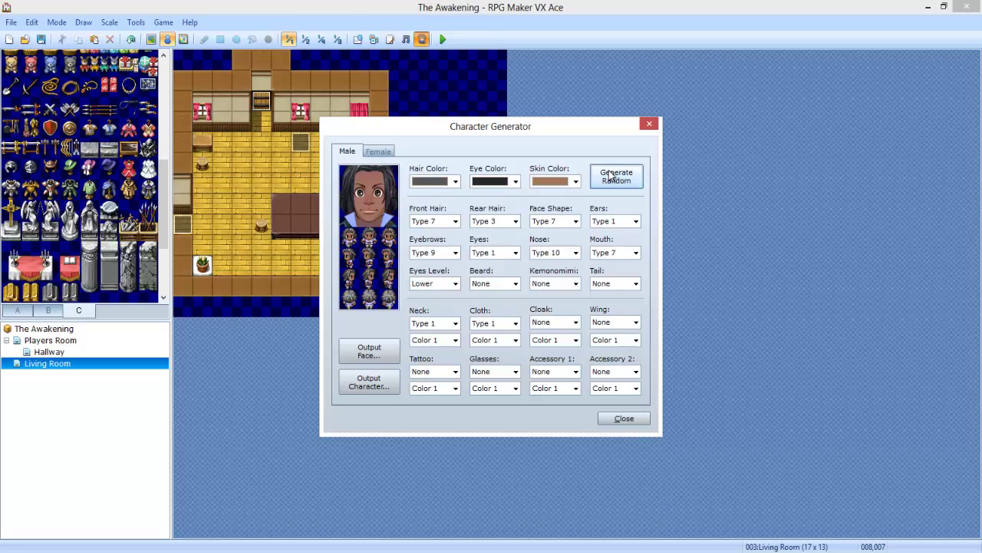
left_click(612, 176)
left_click(612, 177)
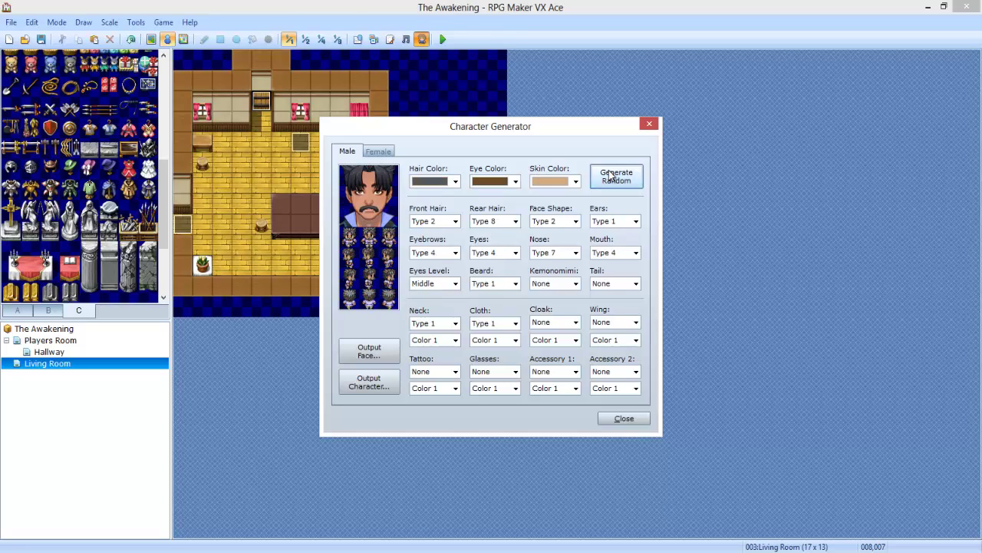
left_click(610, 419)
Create a floor-tile event with the front-facing Alia sprite and Random movement.
double_click(340, 203)
double_click(272, 337)
left_click(327, 175)
double_click(454, 170)
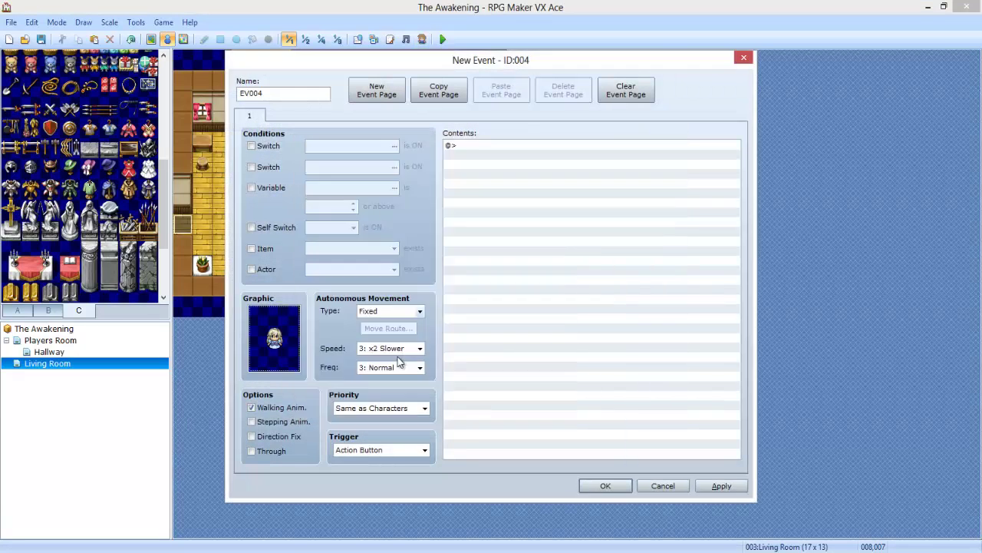
double_click(283, 344)
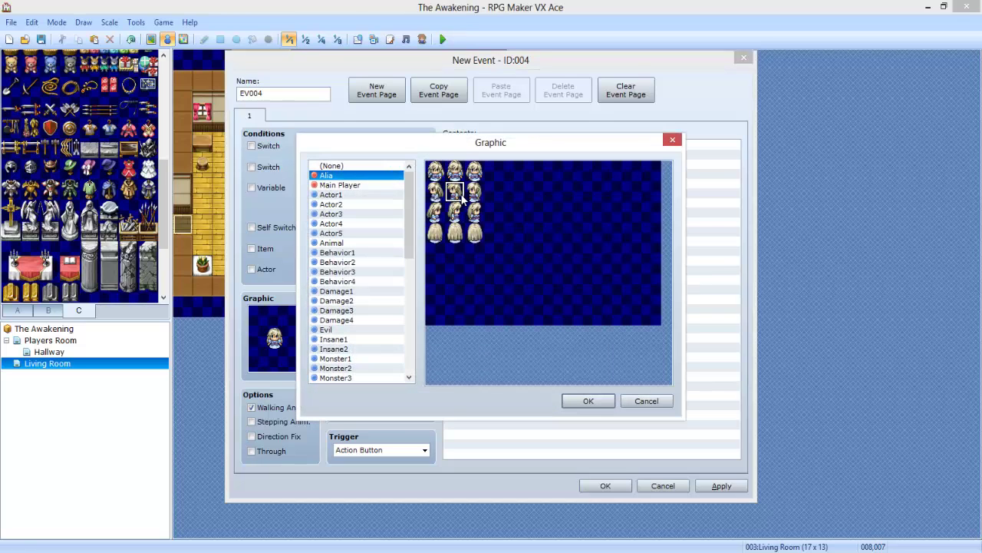
double_click(454, 171)
left_click(489, 170)
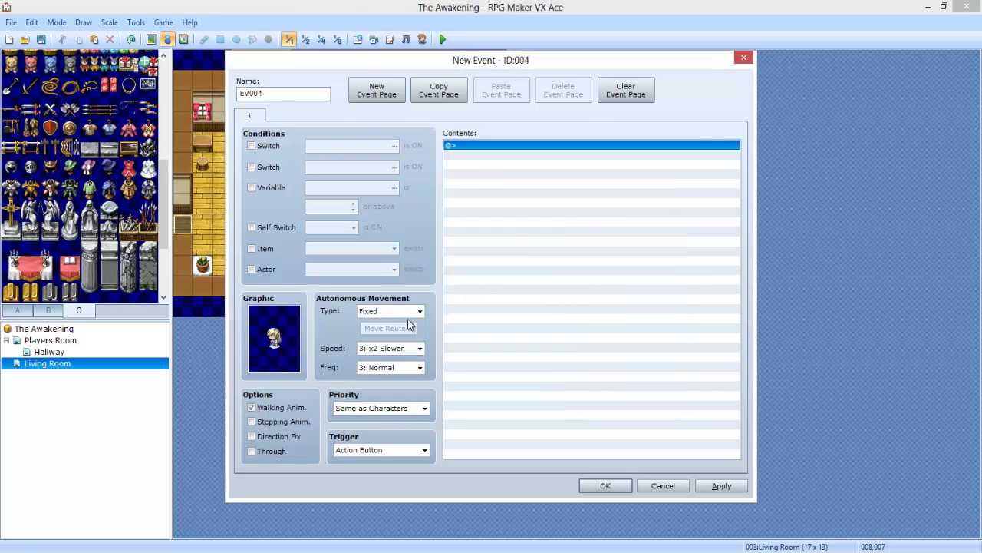
left_click(407, 311)
left_click(387, 331)
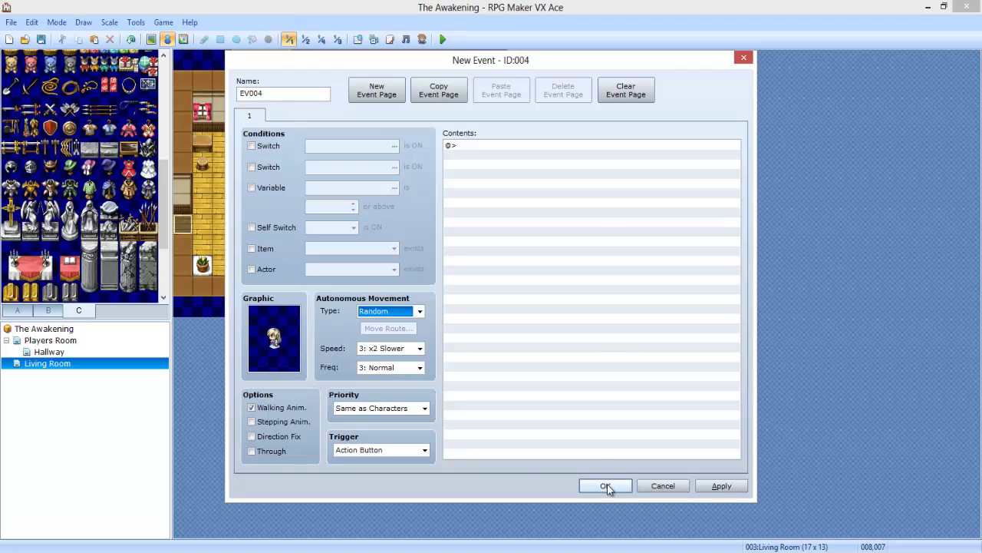
Add a Show Text message with Alia's face saying 'Good morning!' and OK the event.
double_click(460, 172)
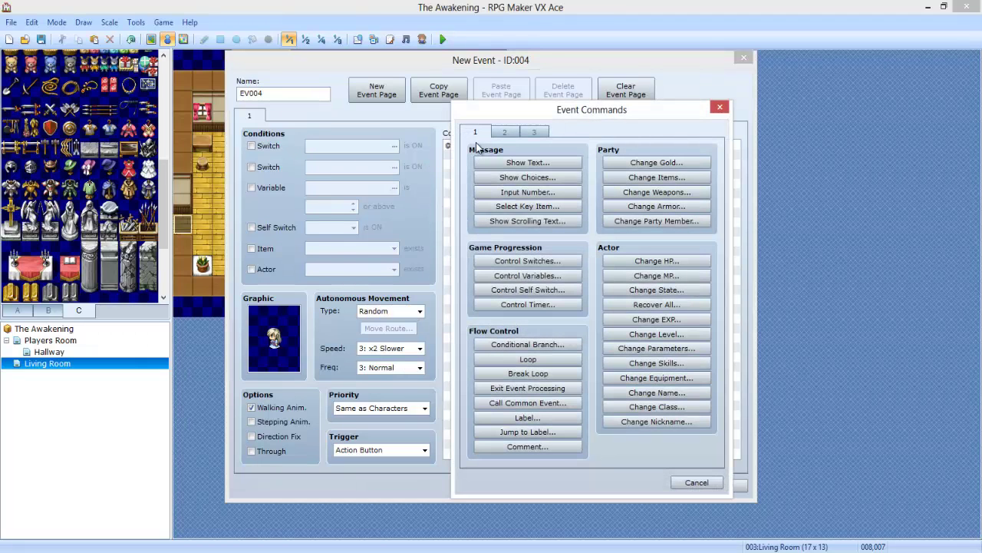
left_click(510, 163)
double_click(461, 268)
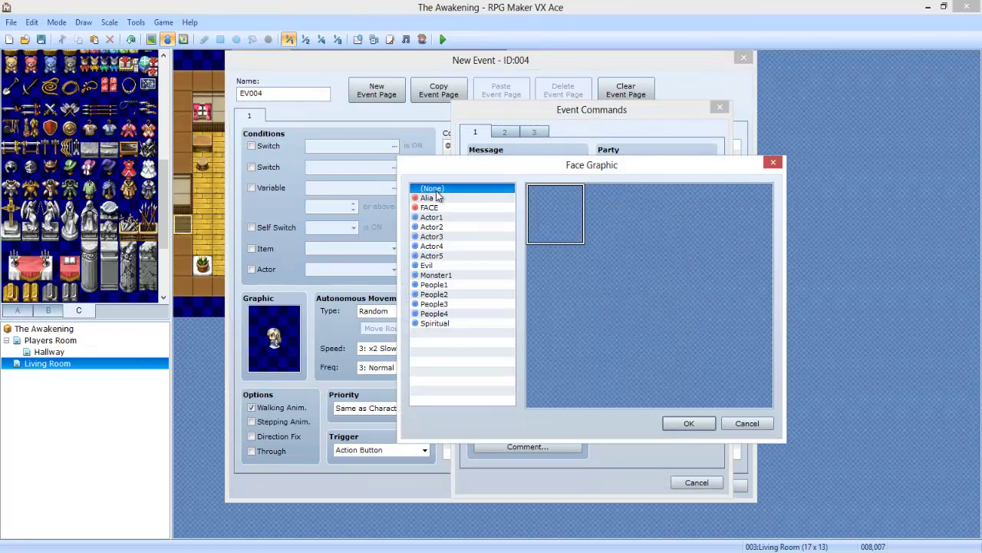
double_click(557, 220)
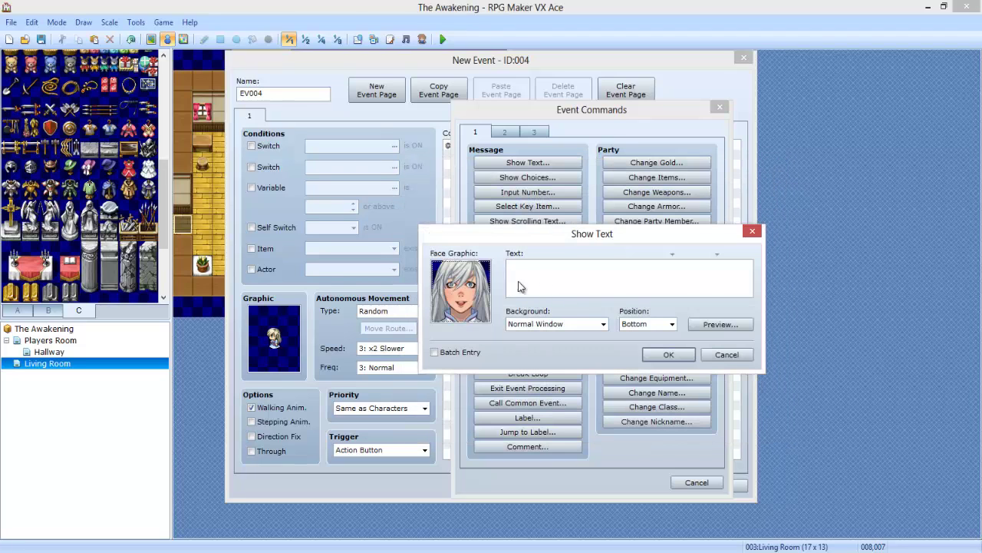
left_click(537, 277)
key("ctrl+a")
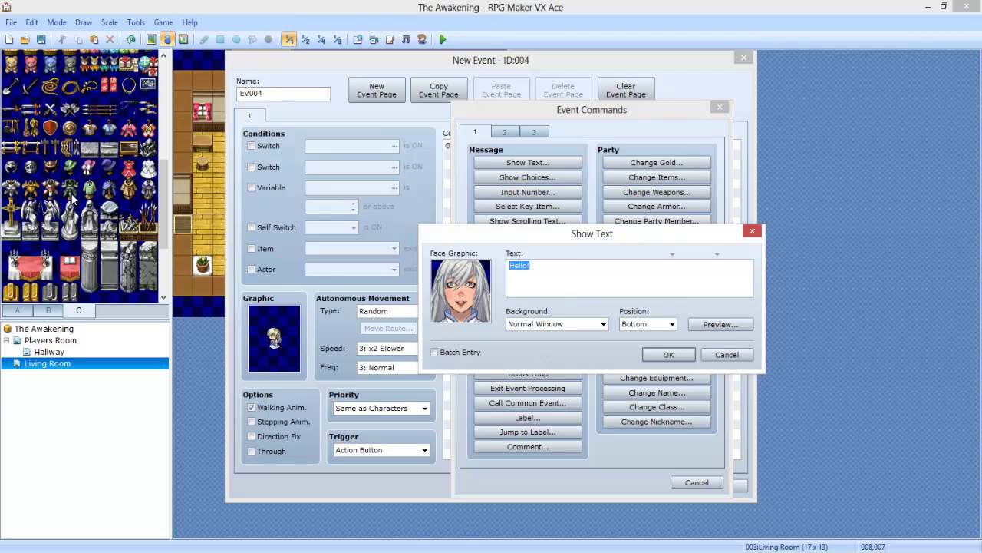
type("Good morning!")
left_click(669, 353)
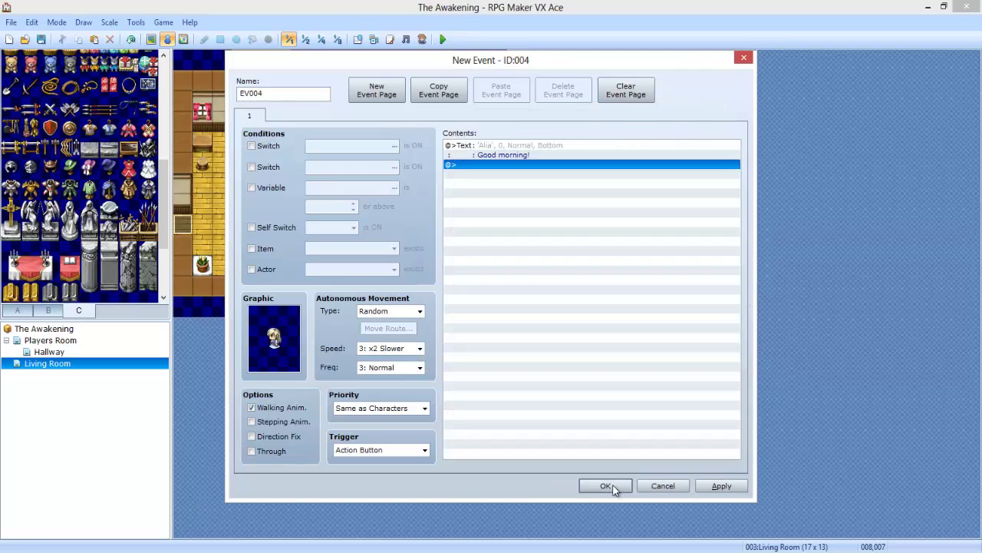
left_click(614, 487)
Check the hero's name in Database Actors, then change the message to 'Good morning, Paul!'.
left_click(355, 38)
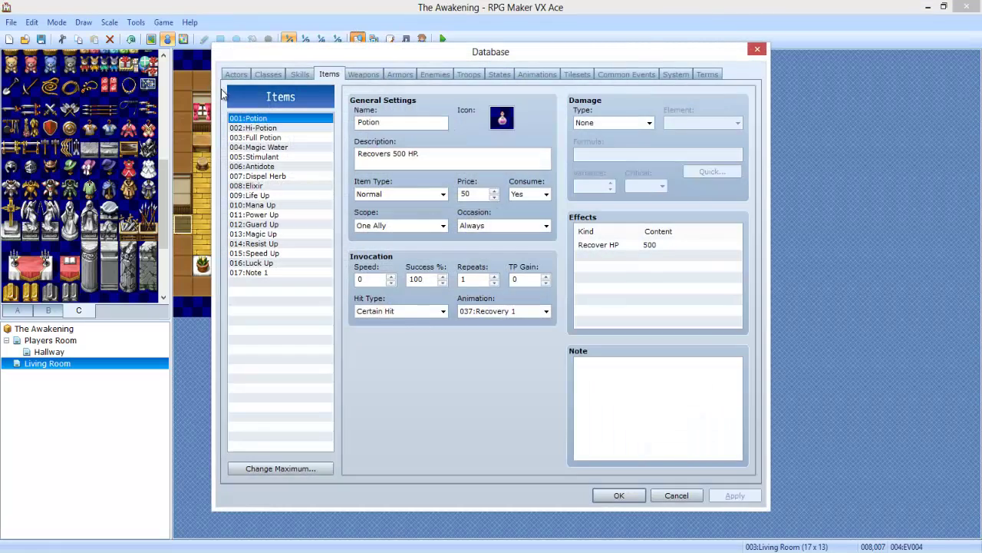
left_click(237, 73)
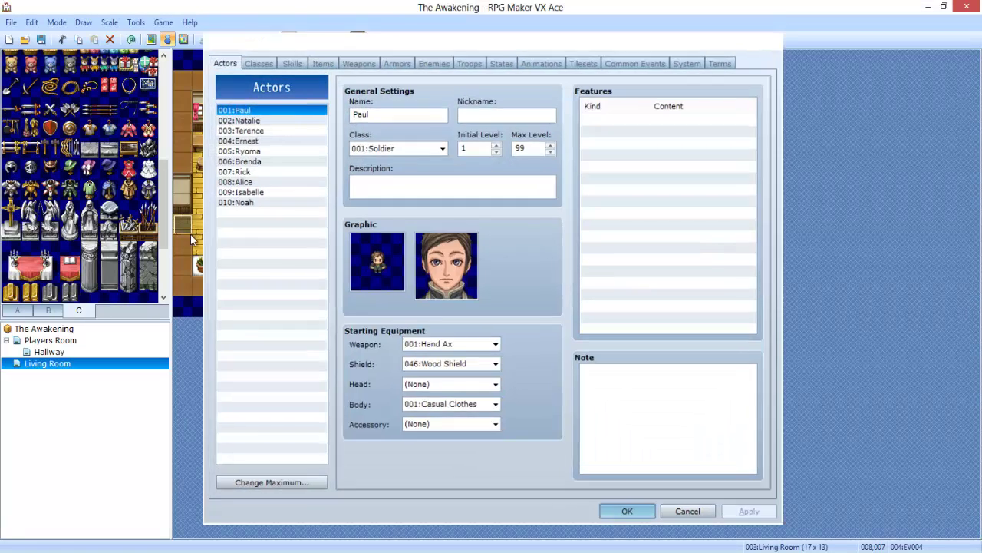
left_click(623, 497)
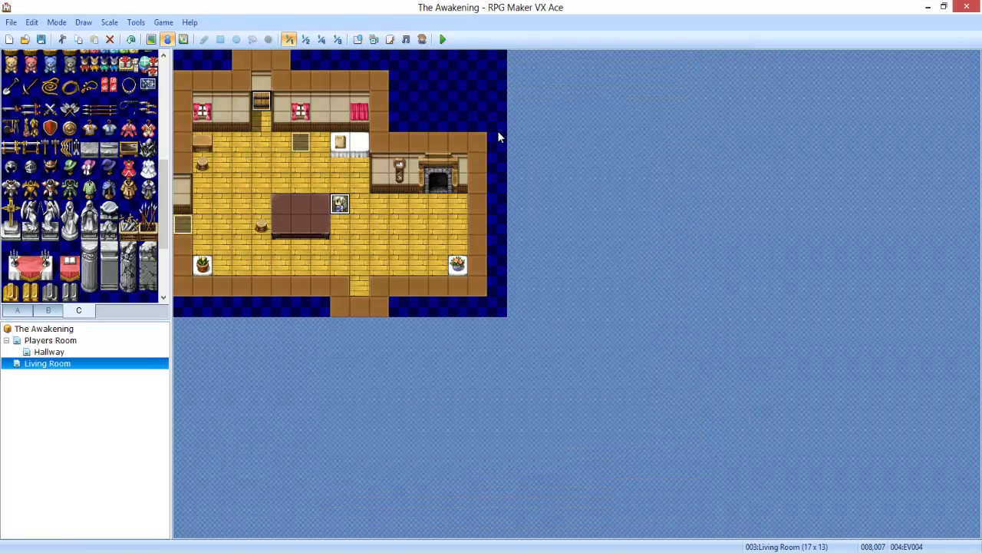
double_click(344, 205)
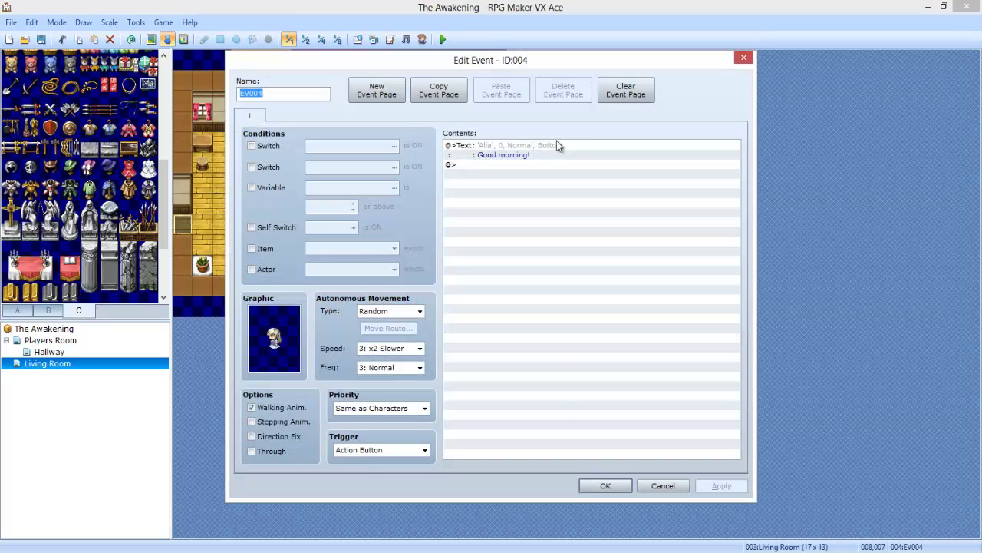
double_click(557, 144)
key("BackSpace")
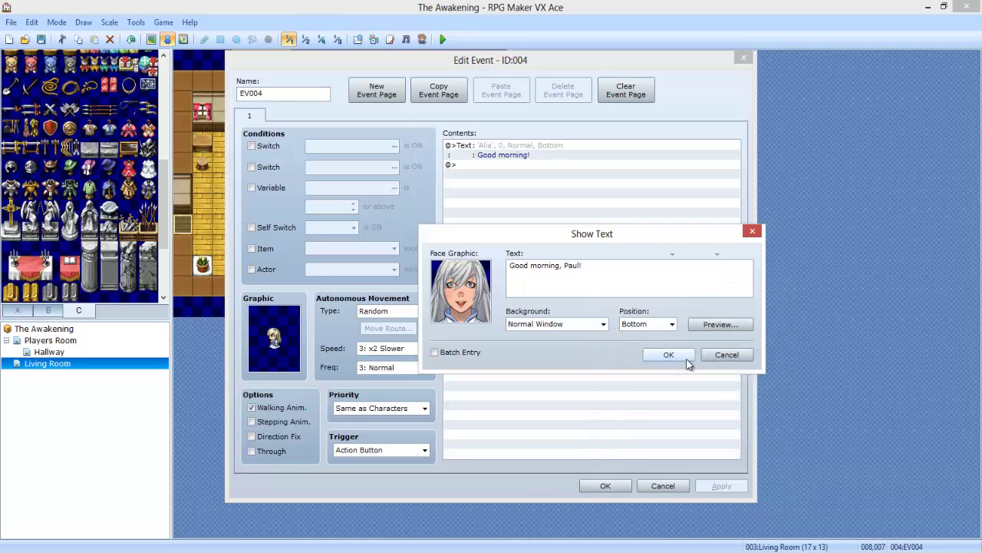
left_click(685, 359)
key("Return")
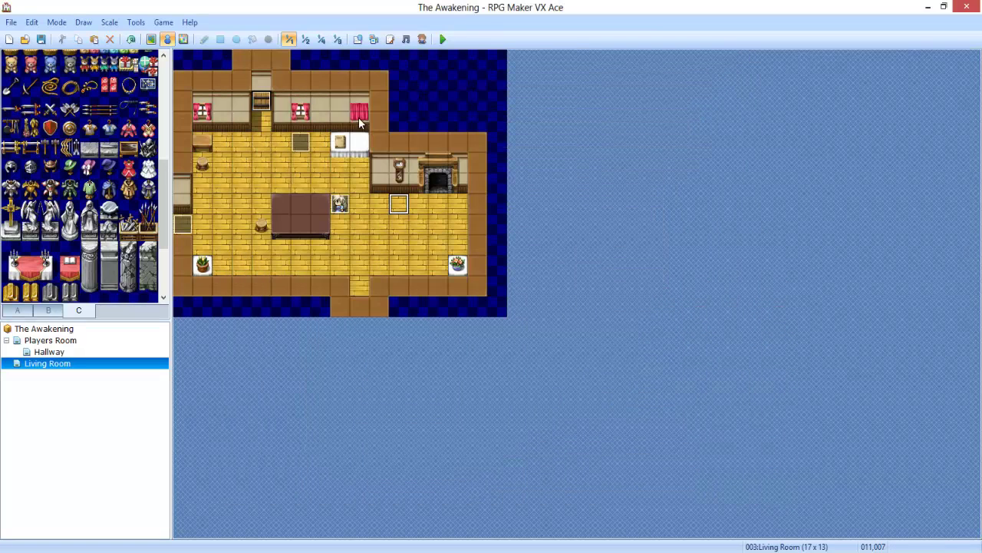
Playtest from the saved game and walk the hero into the Living Room toward the table.
left_click(443, 39)
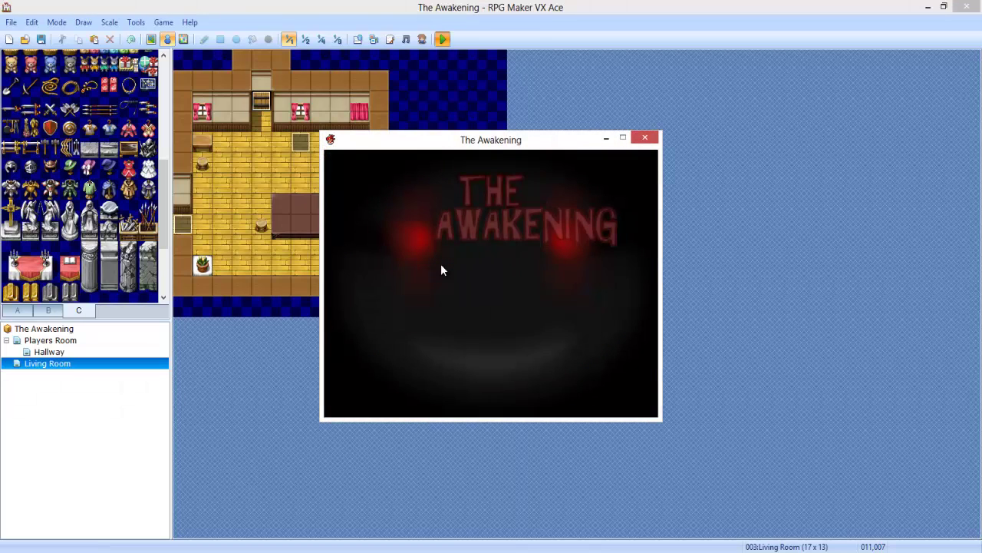
key("Return")
key("Return")
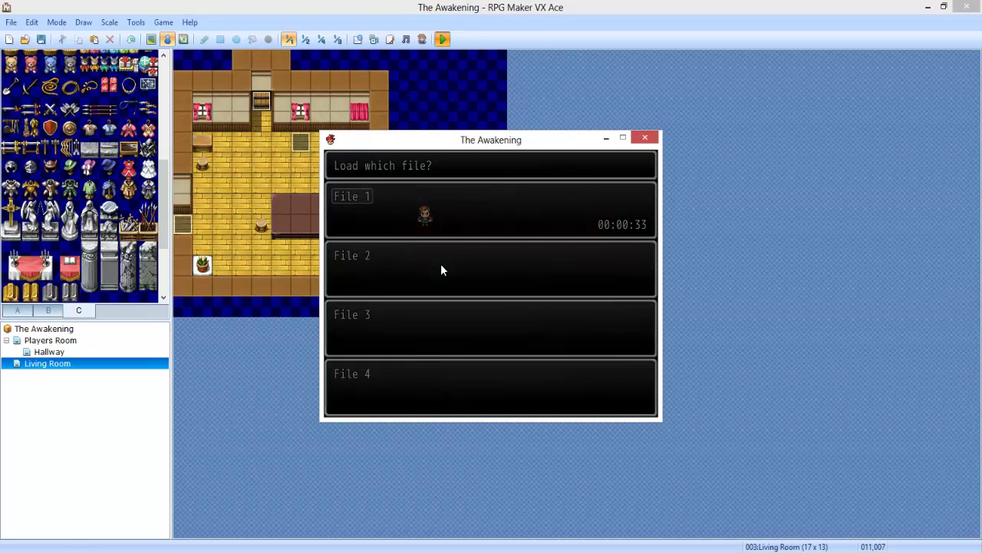
key("Right")
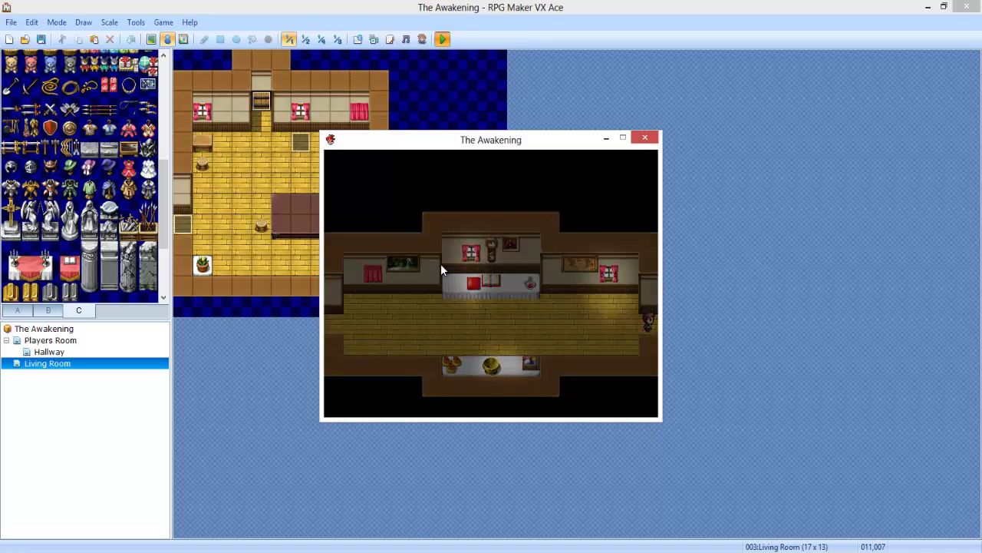
key("Right")
key("Down")
key("Right")
key("Right")
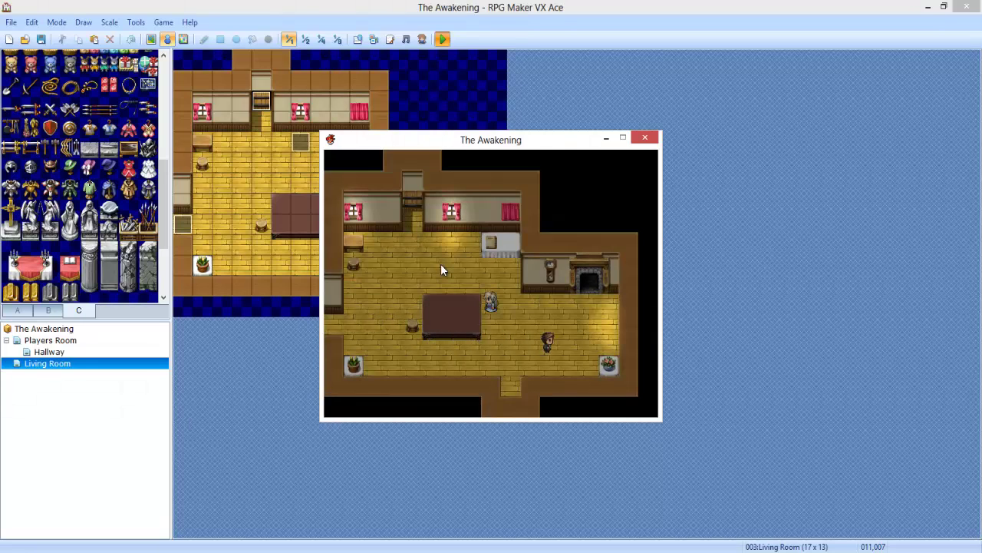
Follow the wandering Alia NPC, talk to her, and dismiss her 'Good morning, Paul!' greeting.
key("Up")
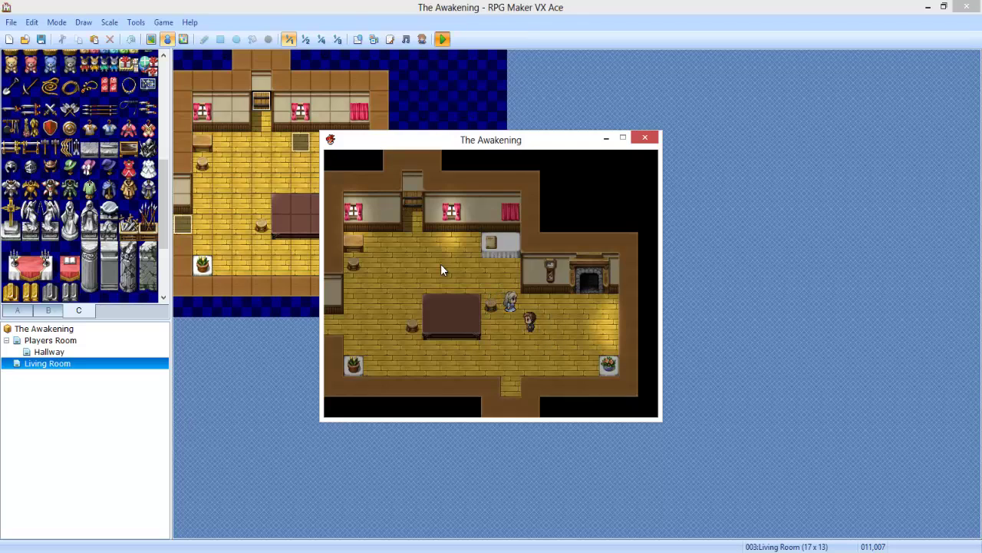
key("Left")
key("Left")
key("Up")
key("Right")
key("Right")
key("Right")
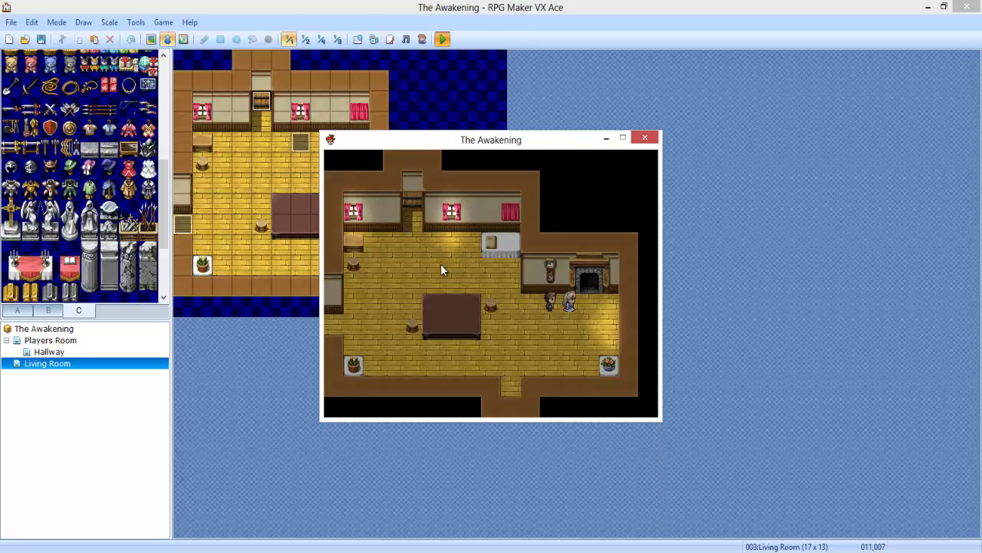
key("Right")
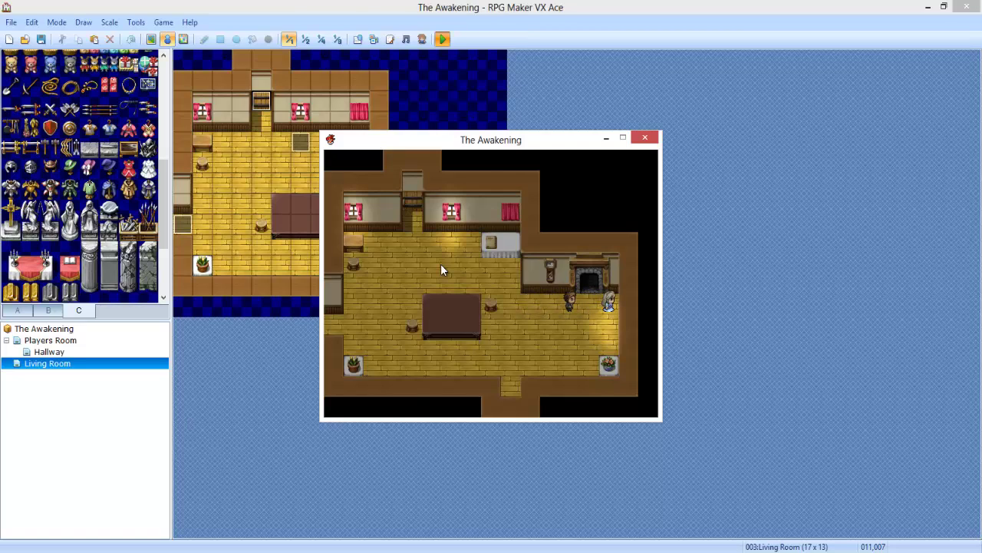
key("Left")
key("Left")
key("Left")
key("Left")
key("Right")
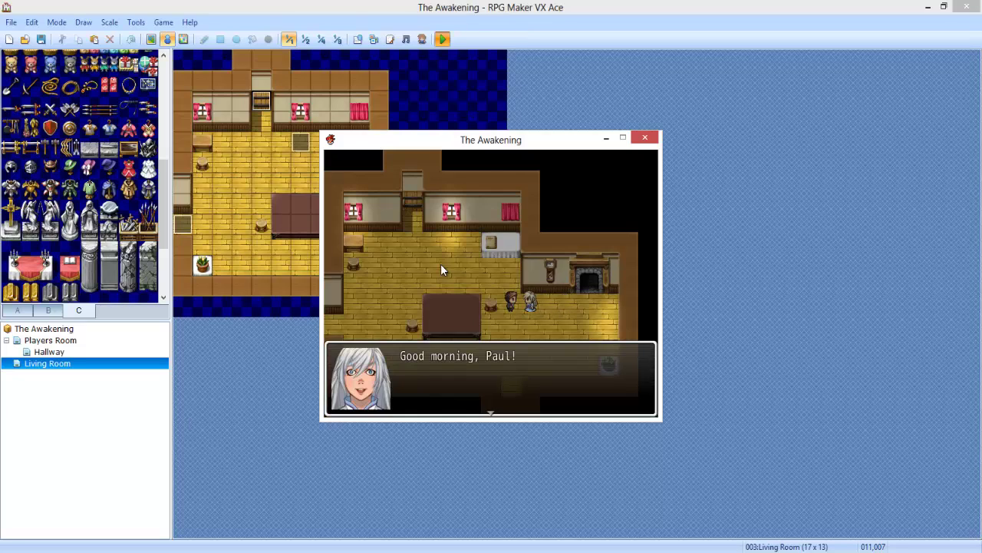
key("Return")
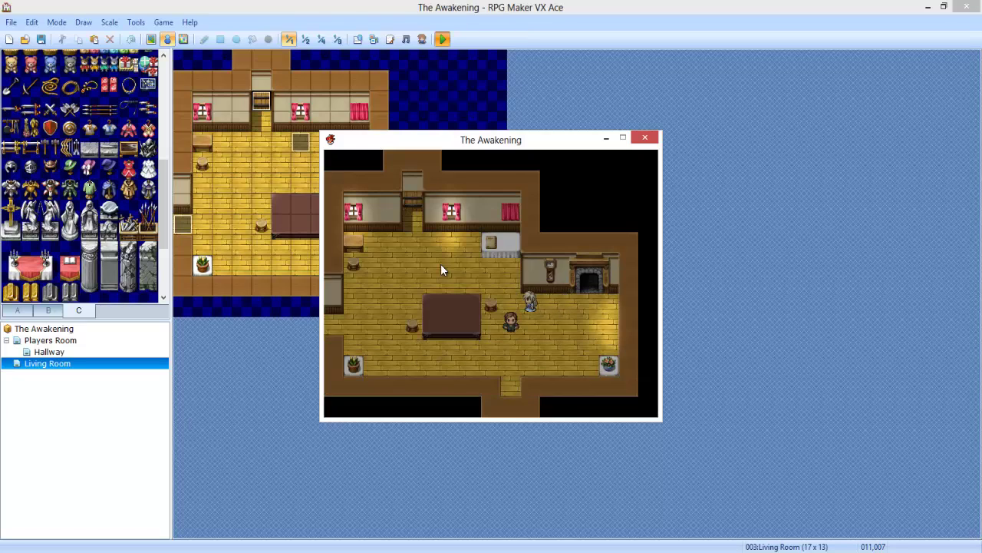
key("Return")
key("Return")
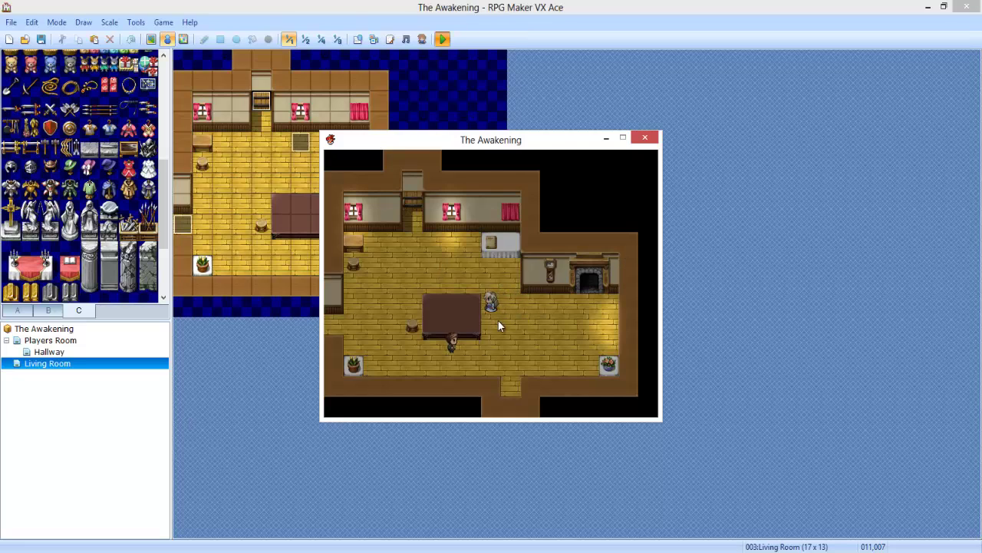
left_click(647, 142)
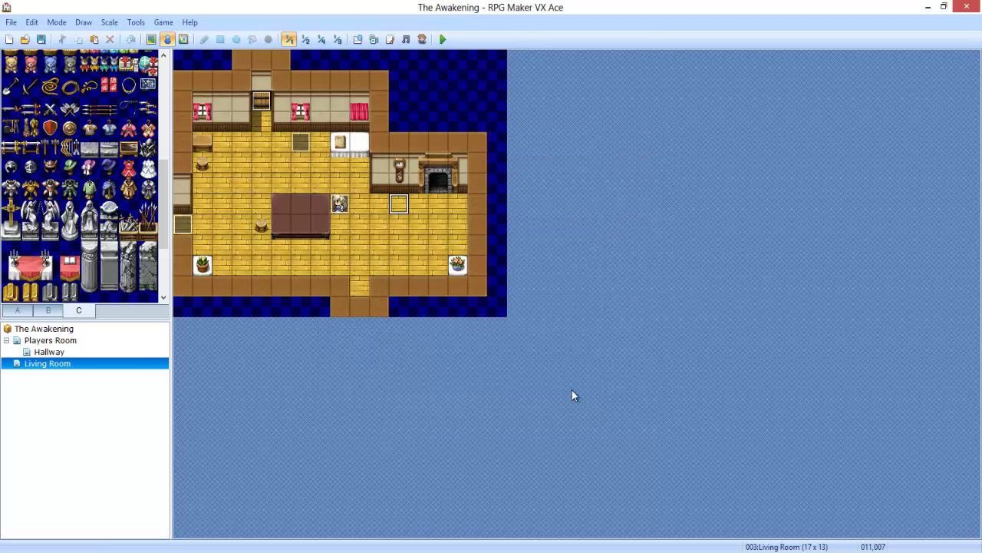
left_click(268, 146)
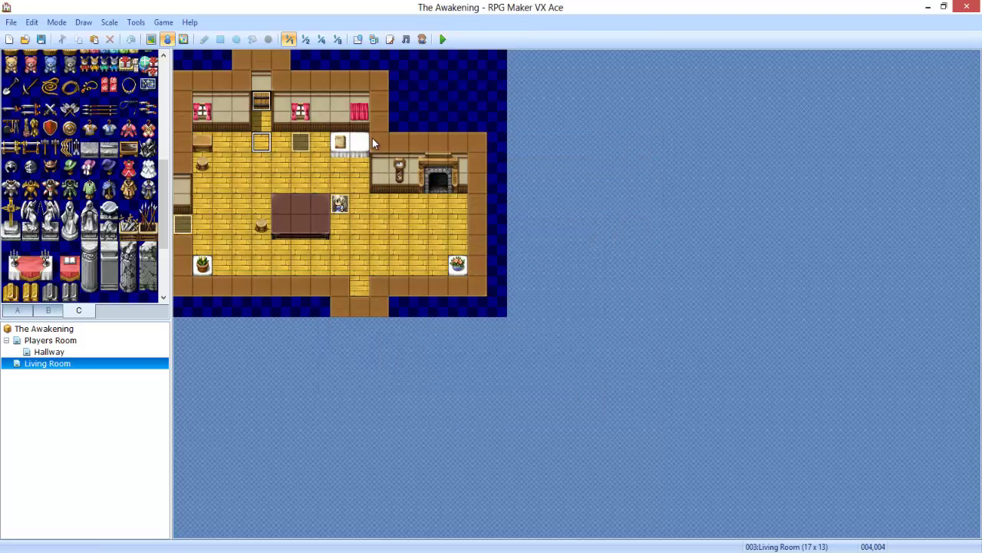
left_click(479, 550)
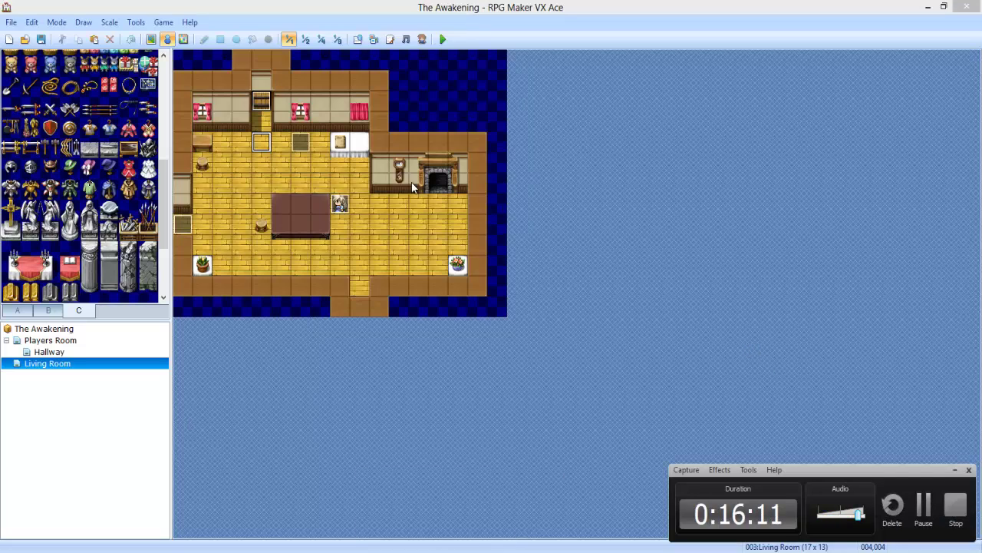
left_click(380, 189)
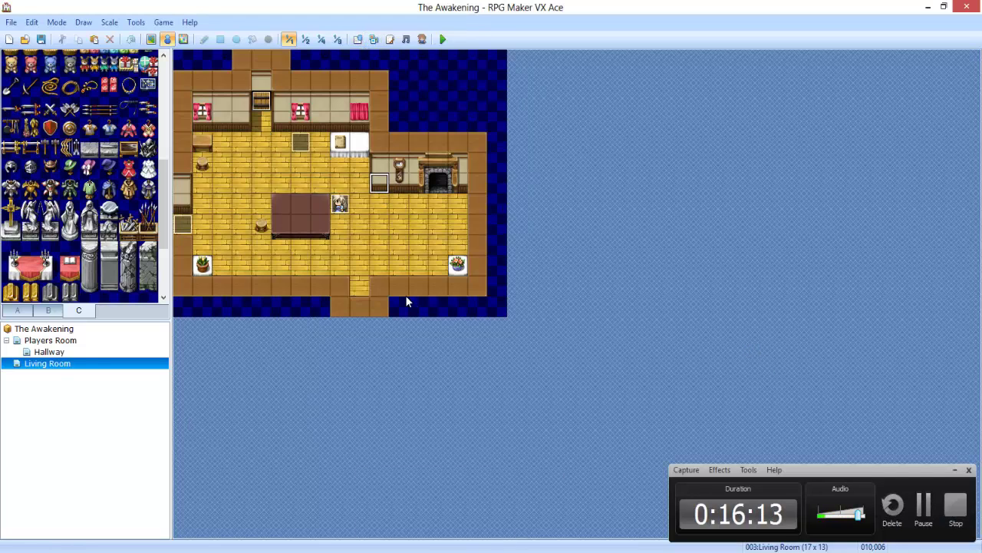
left_click(363, 288)
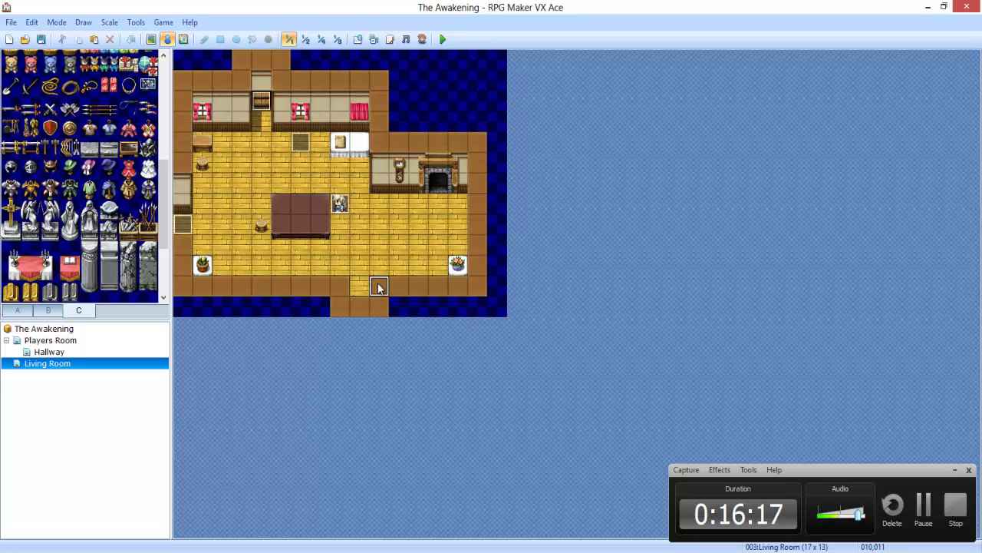
left_click(362, 288)
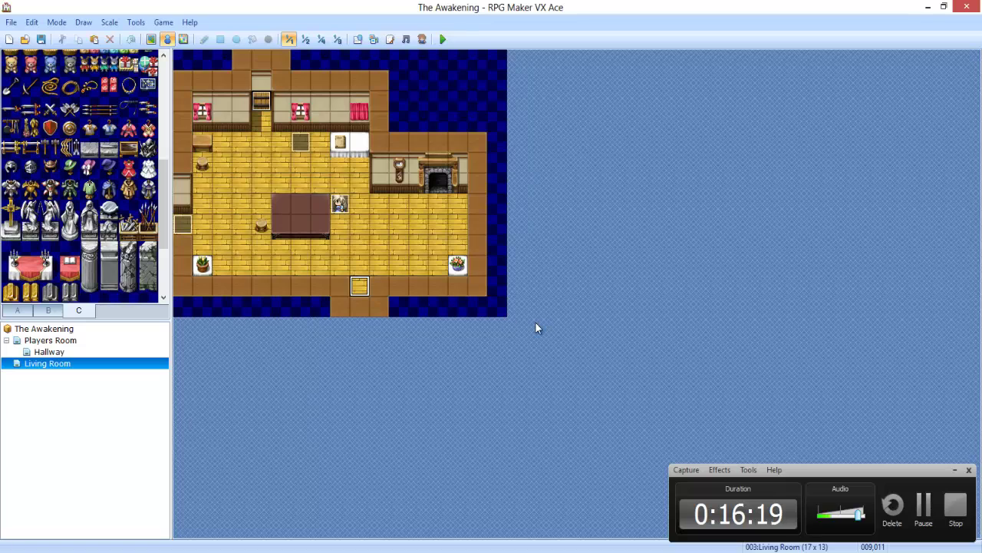